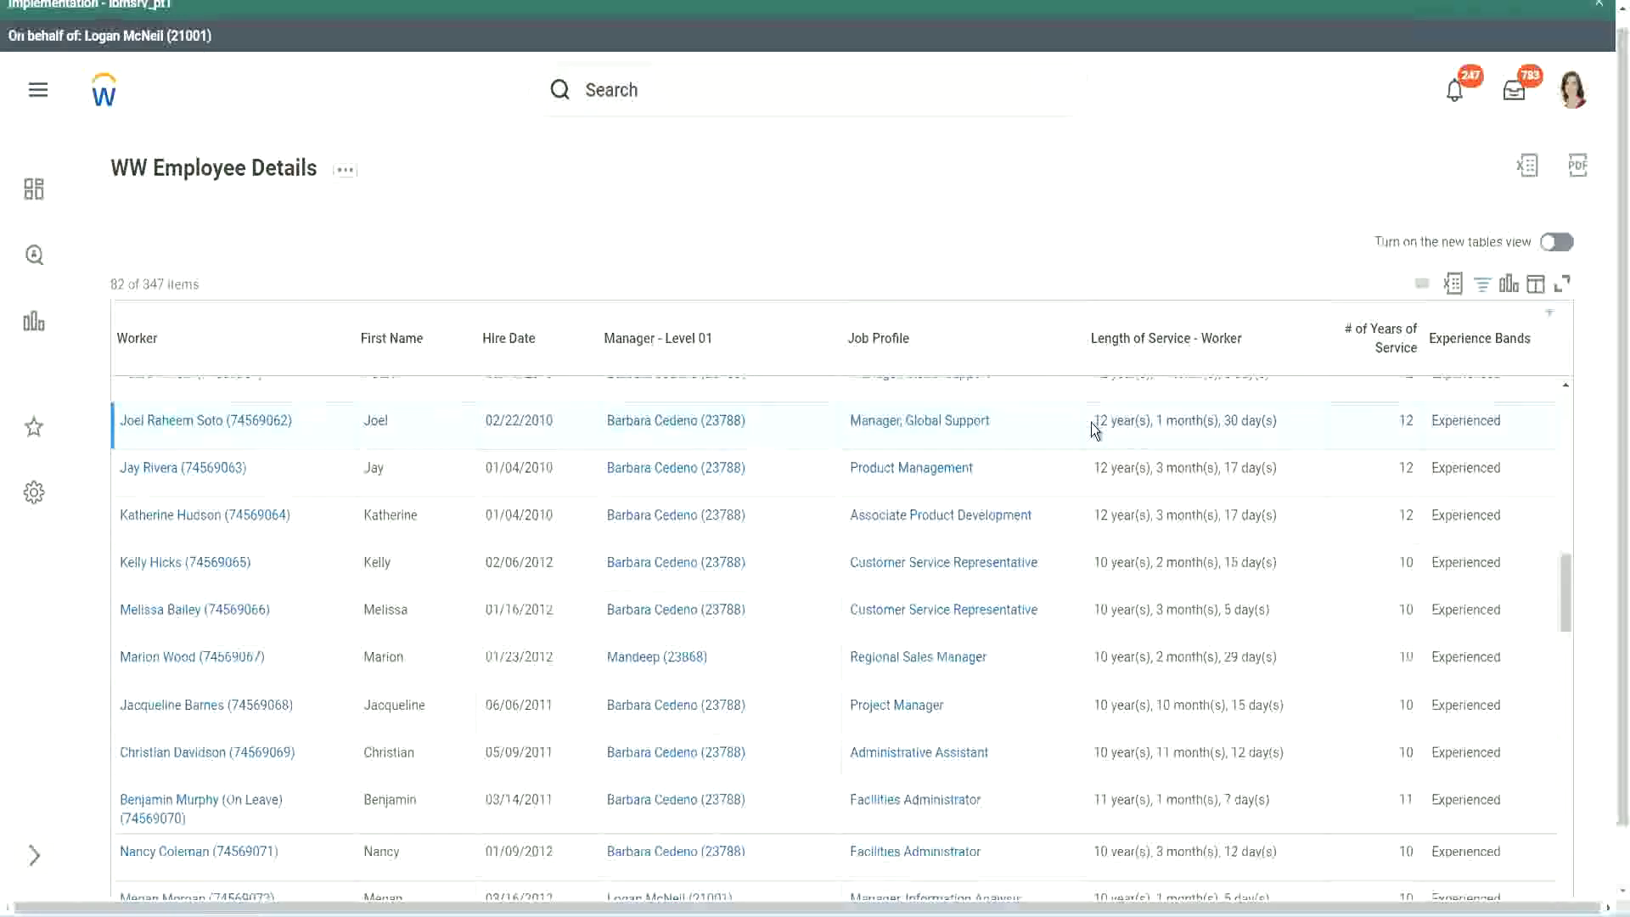
Compare the Length of Service text with the # of Years of Service for the Global Support manager and Administrative Assistant rows.
{"action": "left_click_drag", "start_coordinate": [1096, 419], "coordinate": [1249, 421]}
{"action": "left_click", "coordinate": [1175, 418]}
{"action": "left_click", "coordinate": [1363, 436]}
{"action": "double_click", "coordinate": [1363, 437]}
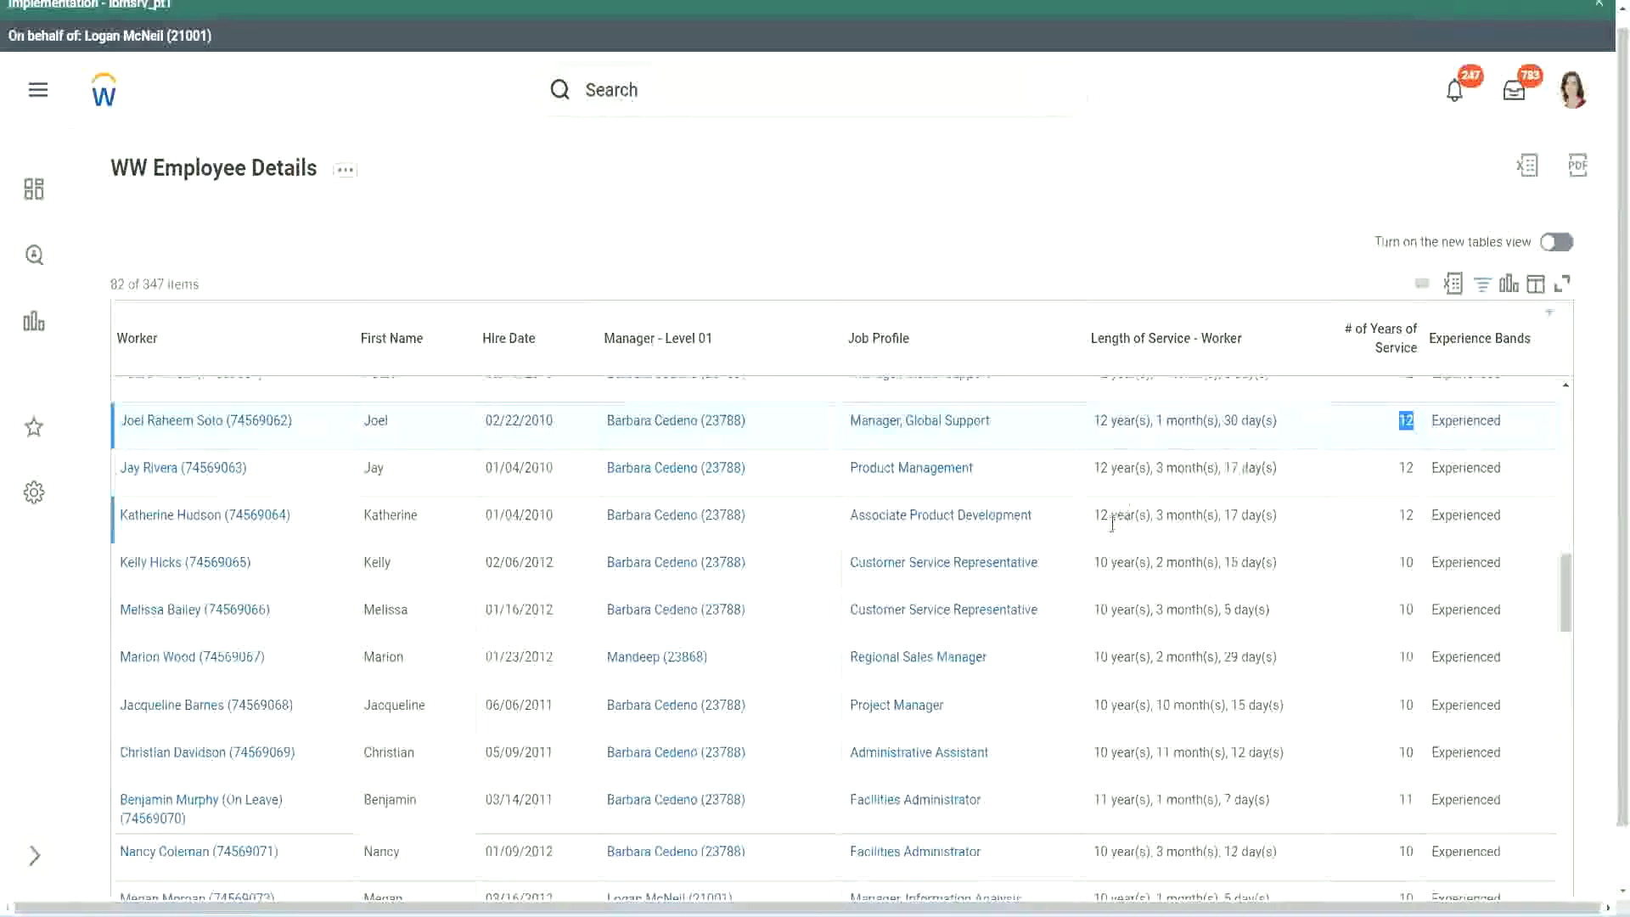
{"action": "left_click", "coordinate": [1125, 753]}
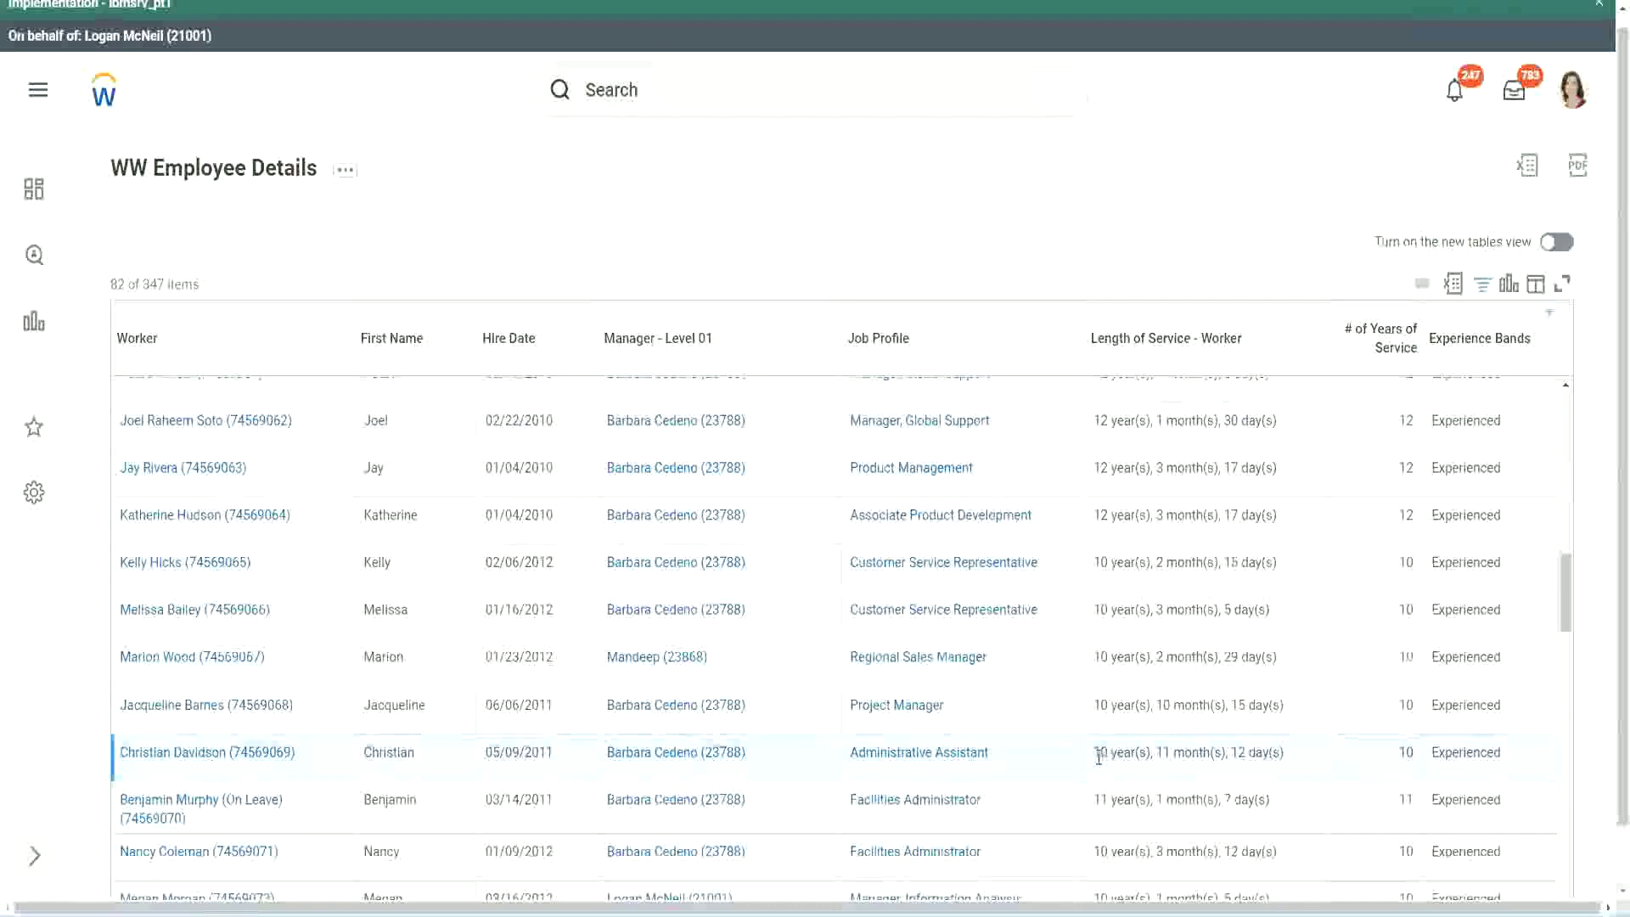
{"action": "double_click", "coordinate": [1163, 752]}
{"action": "left_click", "coordinate": [1245, 755]}
{"action": "left_click_drag", "start_coordinate": [1246, 754], "coordinate": [1238, 752]}
{"action": "left_click", "coordinate": [1265, 752]}
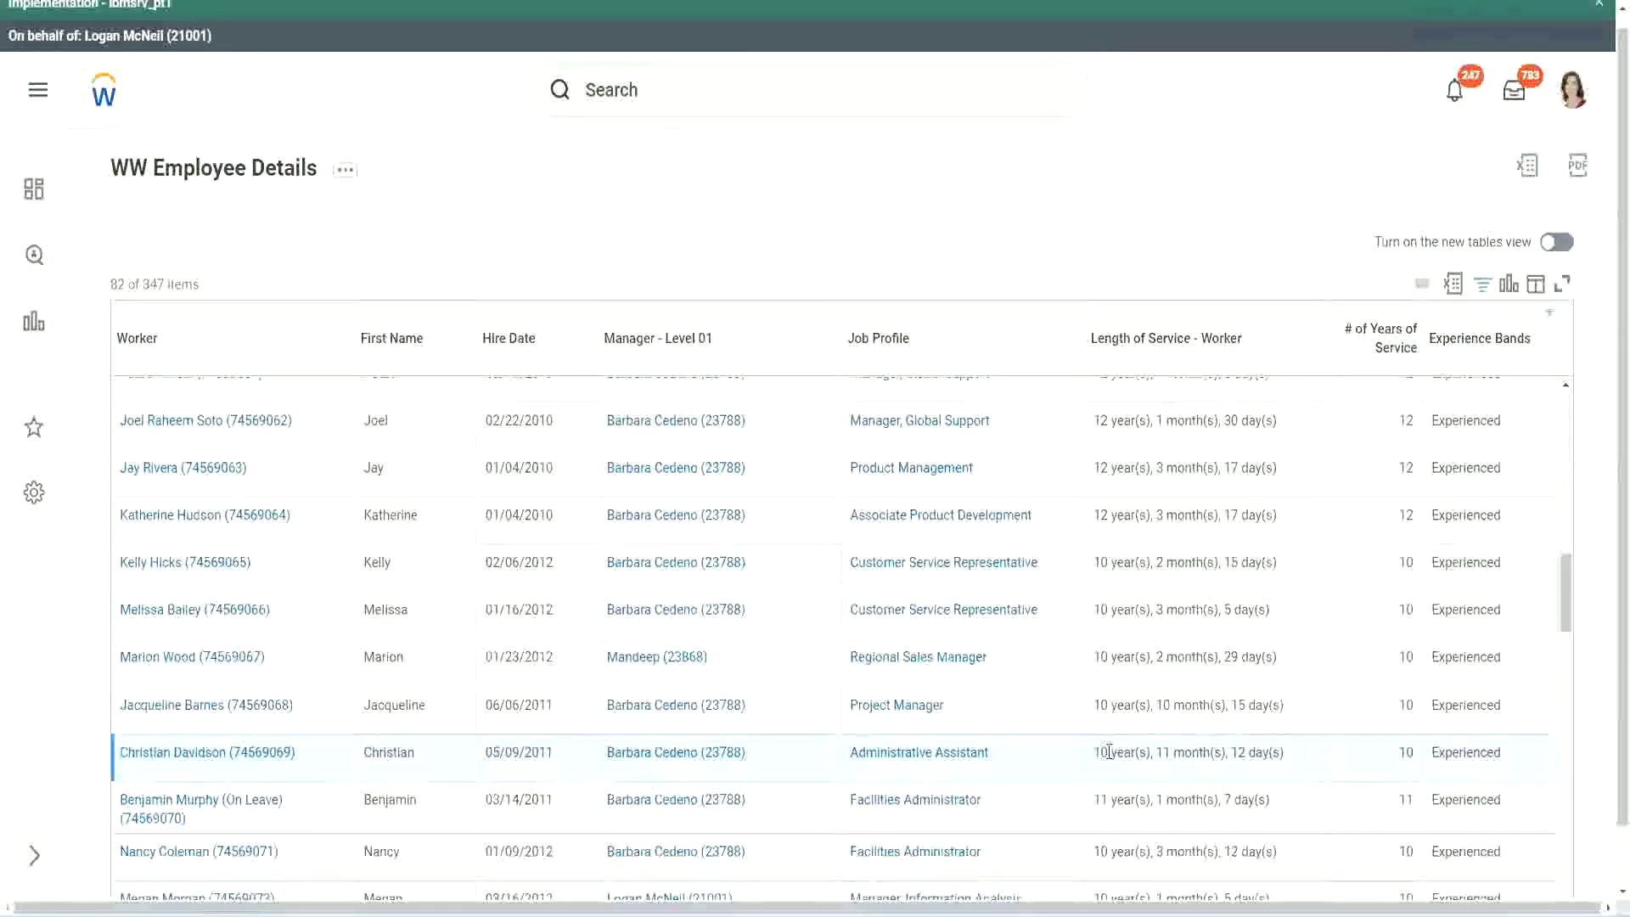
{"action": "double_click", "coordinate": [1406, 752]}
{"action": "left_click", "coordinate": [1402, 534]}
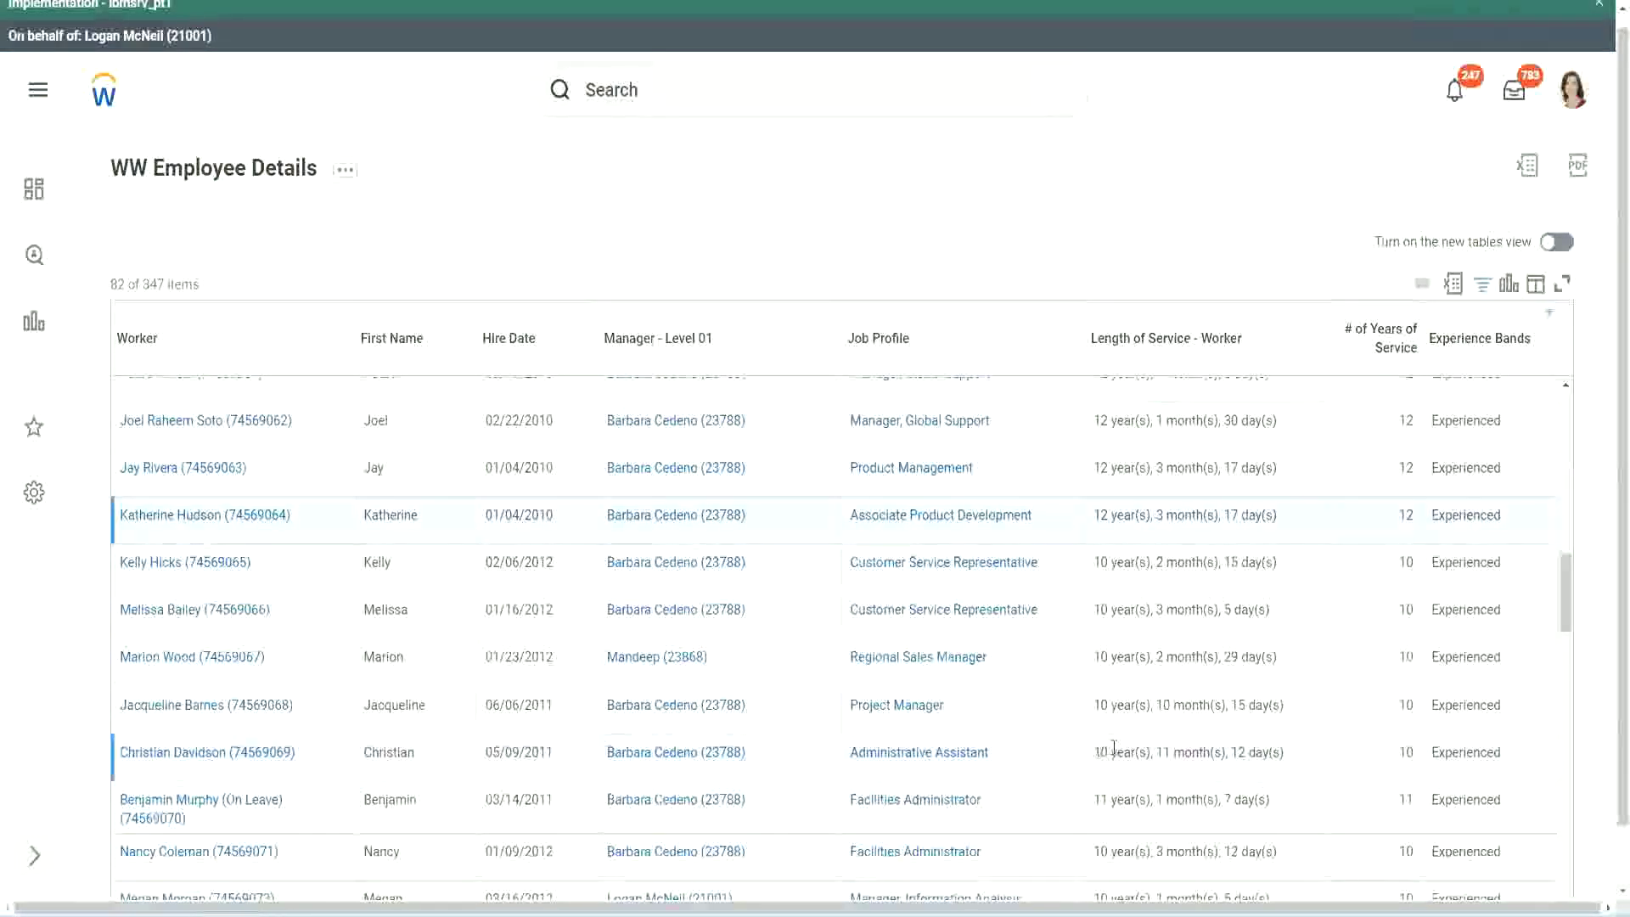
Check how months and days are treated in # of Years of Service, including for the Project Manager row.
{"action": "left_click_drag", "start_coordinate": [1094, 748], "coordinate": [1114, 748]}
{"action": "left_click", "coordinate": [1232, 748]}
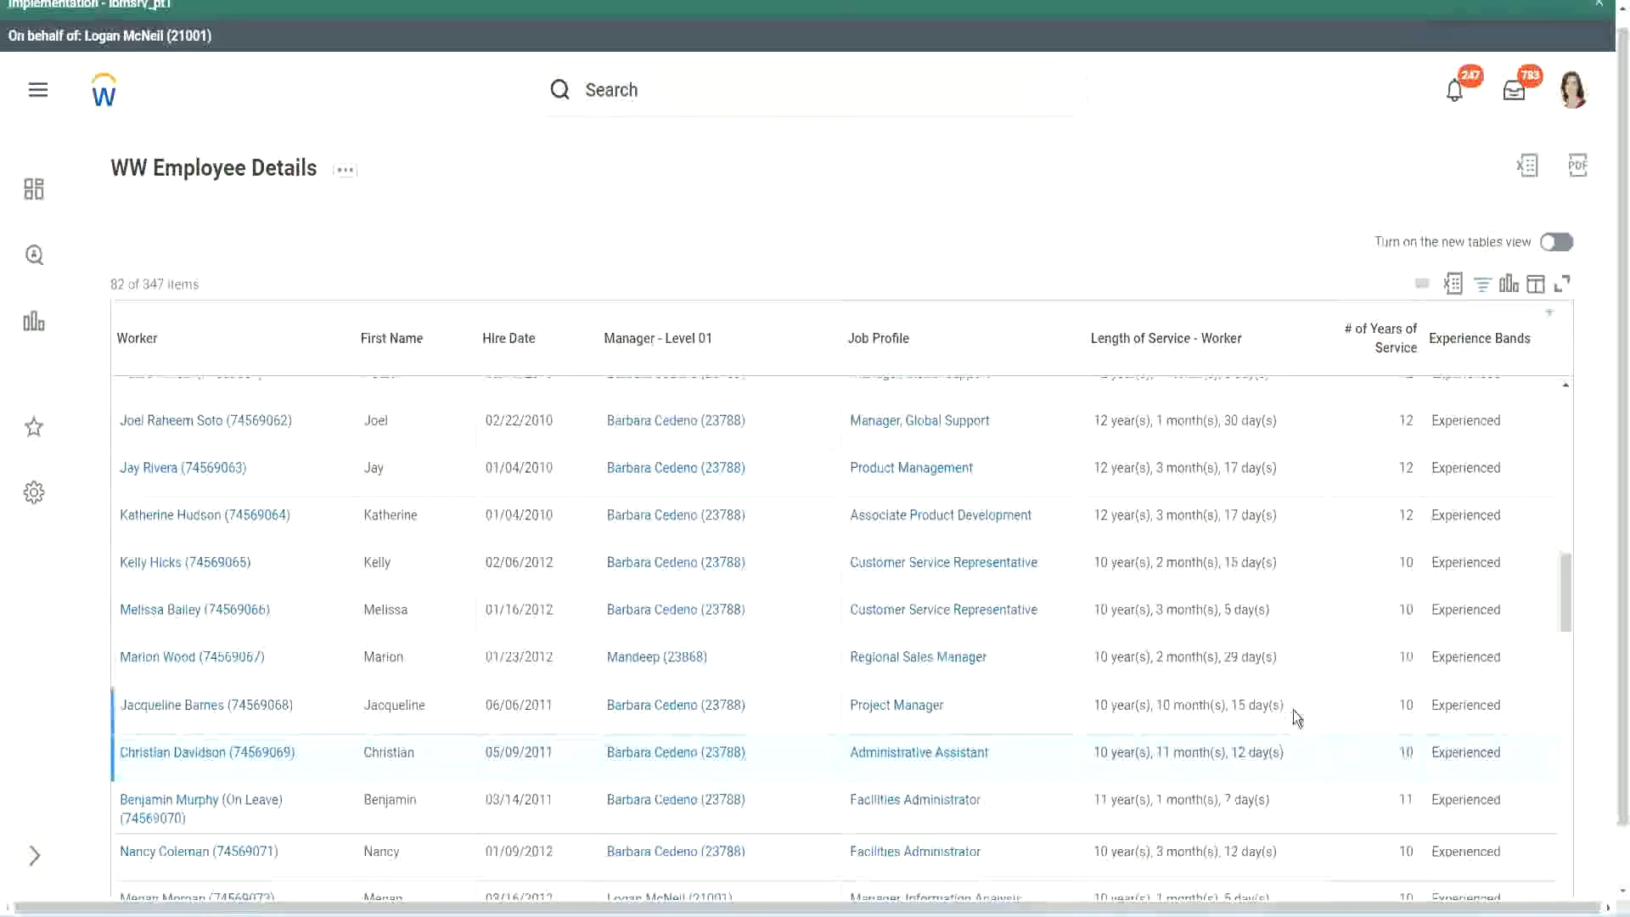
{"action": "double_click", "coordinate": [1407, 421]}
{"action": "left_click_drag", "start_coordinate": [1093, 422], "coordinate": [1297, 412]}
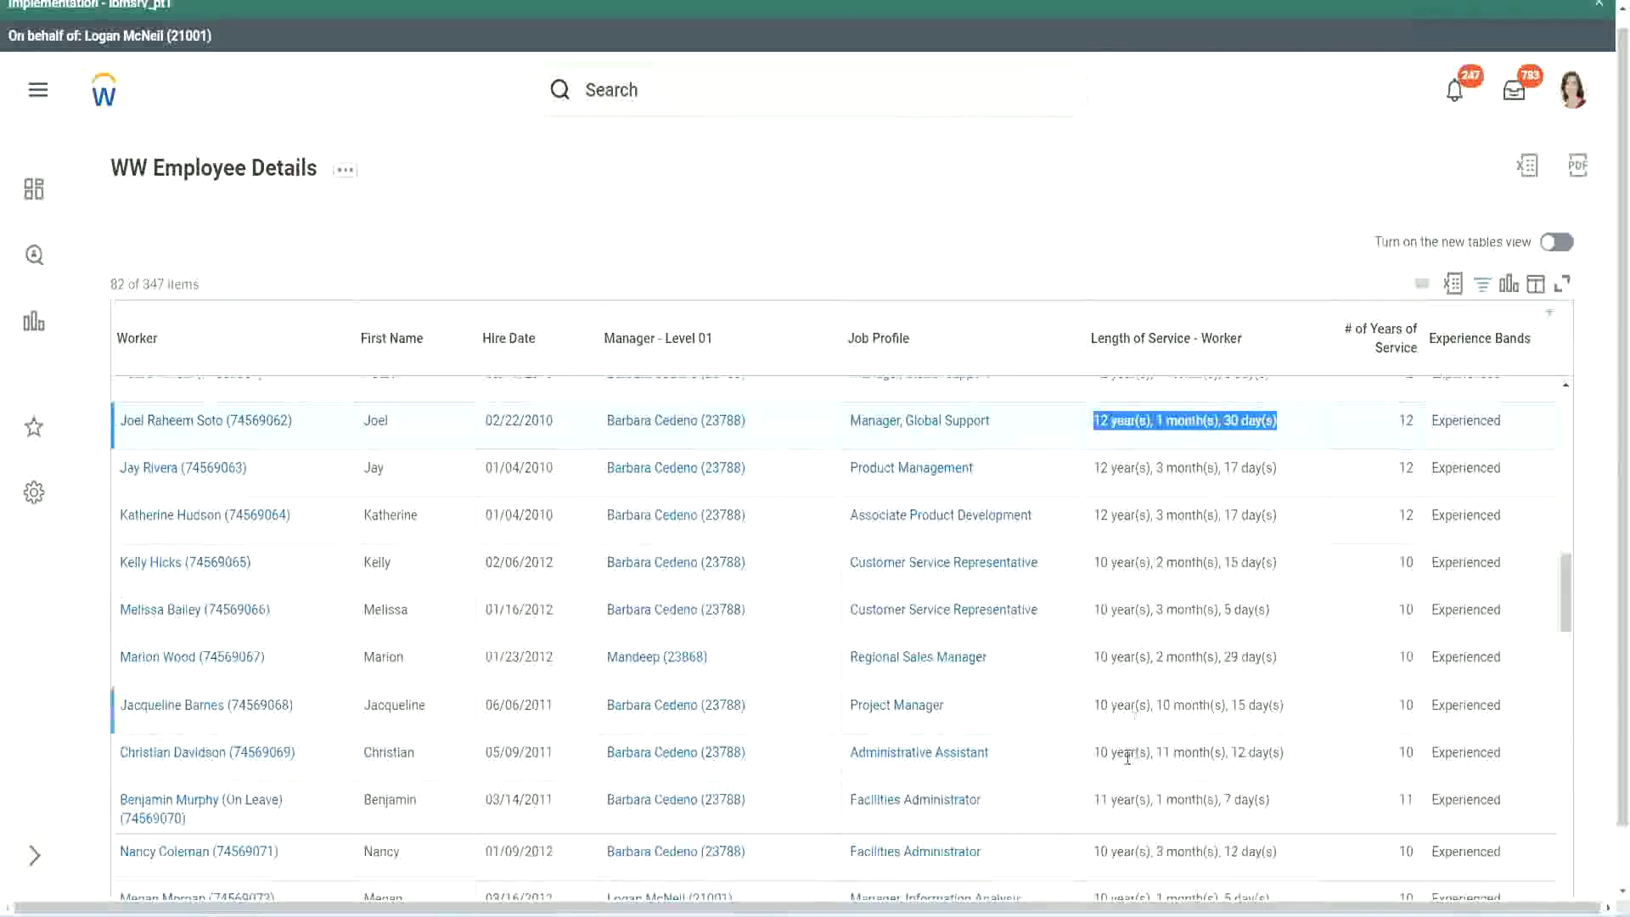
{"action": "left_click", "coordinate": [1265, 752]}
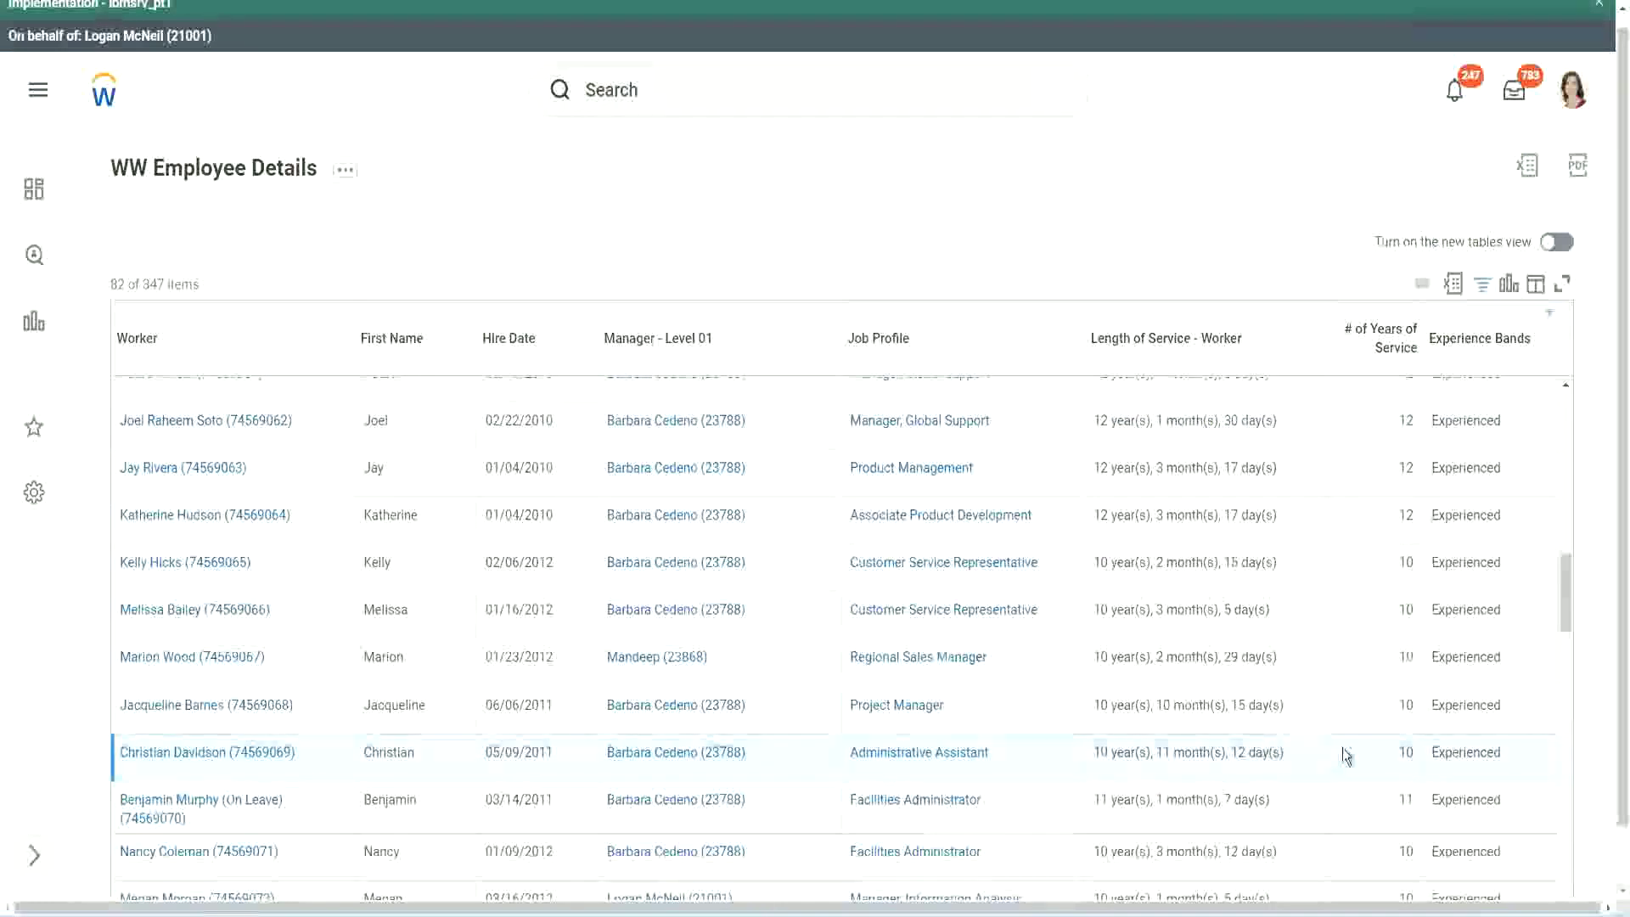
{"action": "double_click", "coordinate": [1402, 752]}
{"action": "left_click", "coordinate": [1345, 755]}
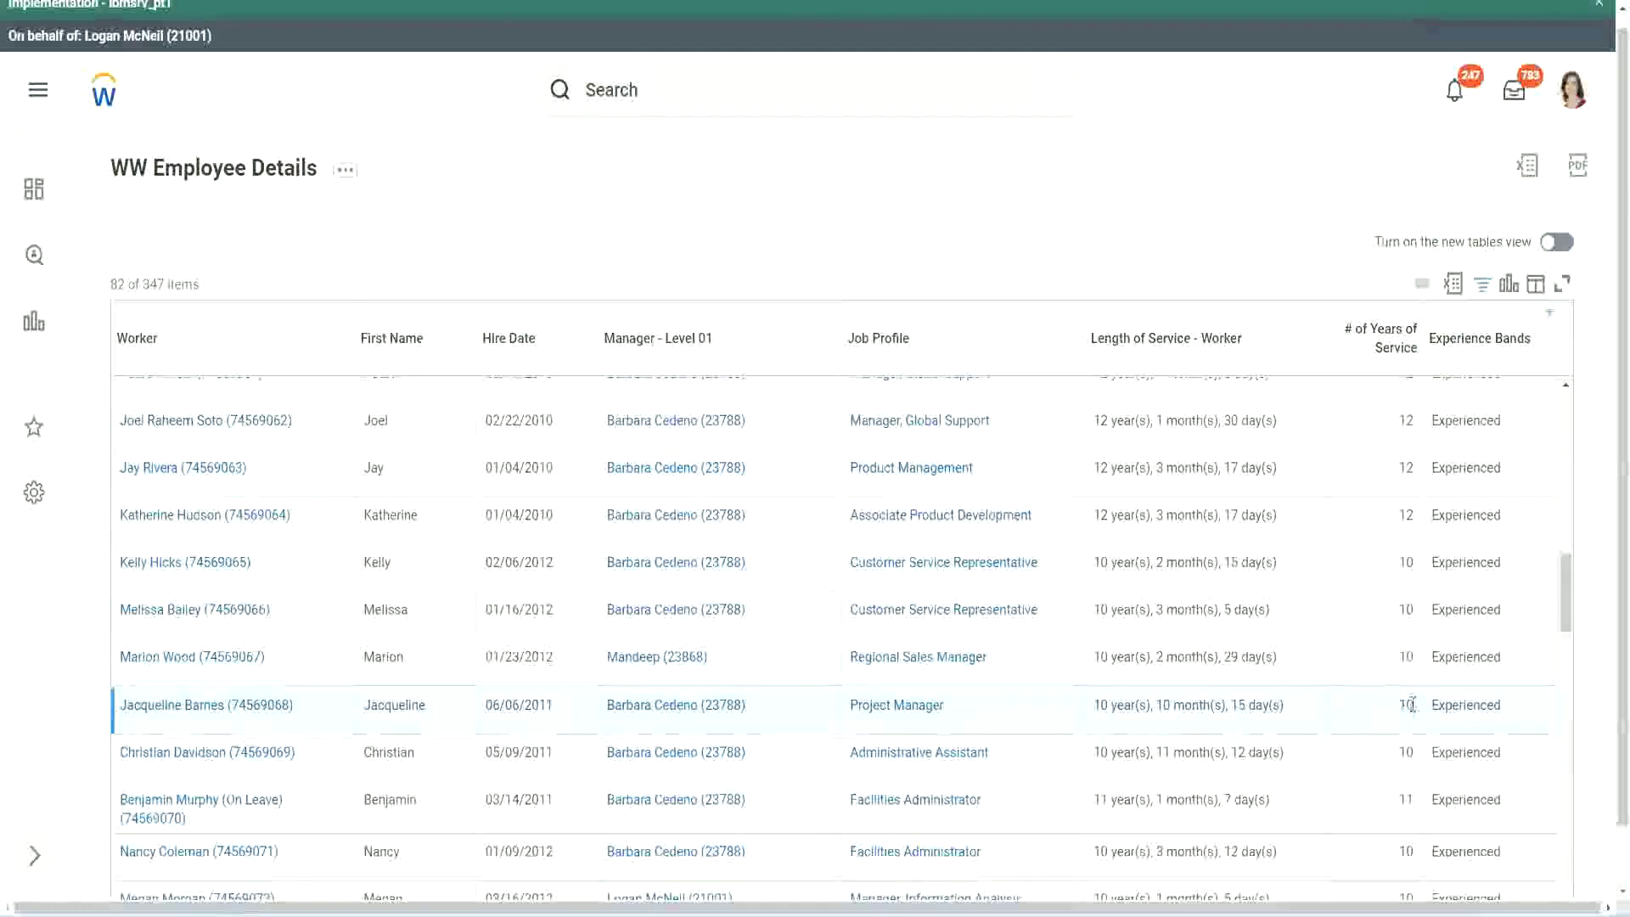
{"action": "mouse_move", "coordinate": [1399, 704]}
{"action": "left_mouse_down"}
{"action": "mouse_move", "coordinate": [1413, 706]}
{"action": "mouse_move", "coordinate": [1398, 704]}
{"action": "left_mouse_up"}
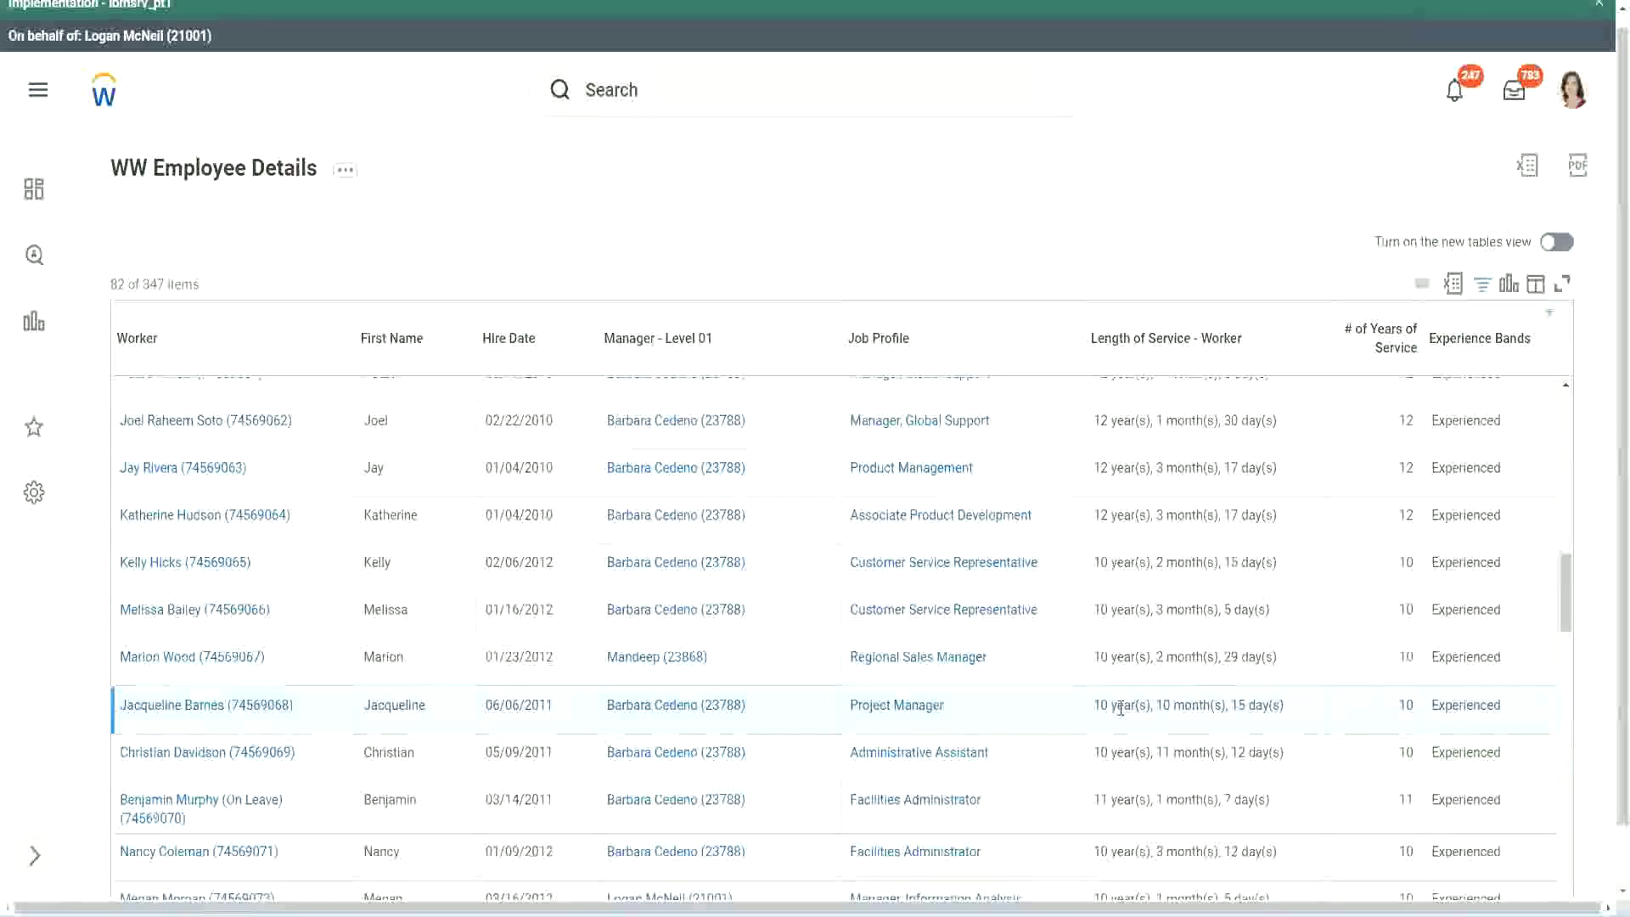
{"action": "double_click", "coordinate": [1164, 706]}
{"action": "left_click", "coordinate": [1218, 705]}
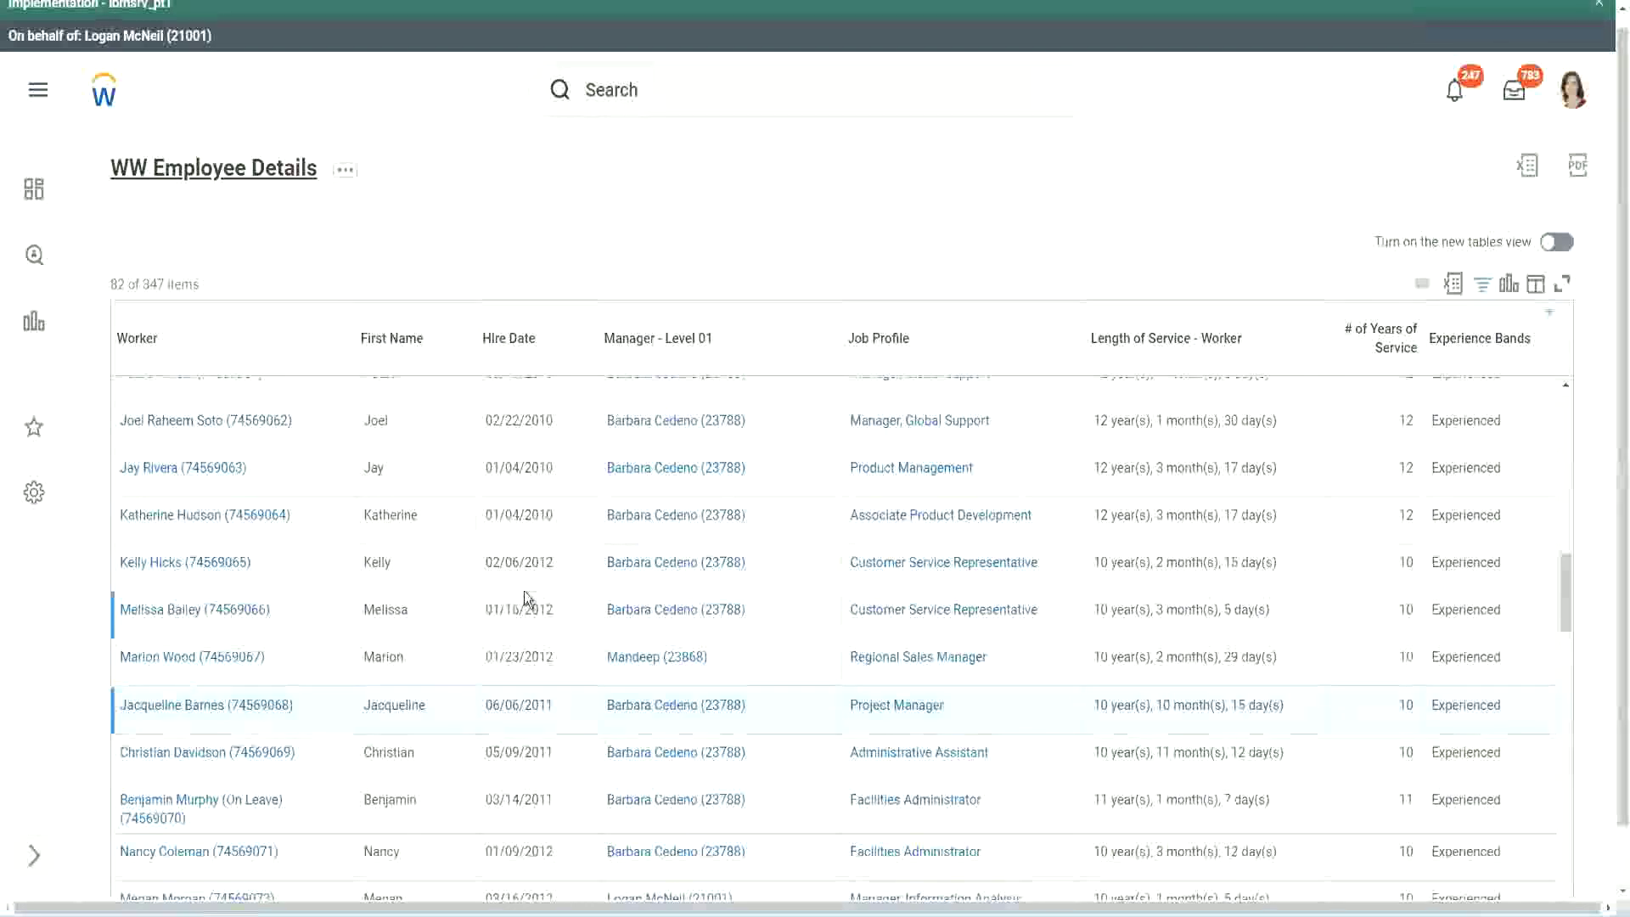
From the report definition's columns, open CF-WW-Eval Exp-Derive Experience Bands from Years of Service in a new tab and dismiss the Implementation banner.
{"action": "scroll", "coordinate": [526, 586], "scroll_direction": "down", "scroll_amount": 5}
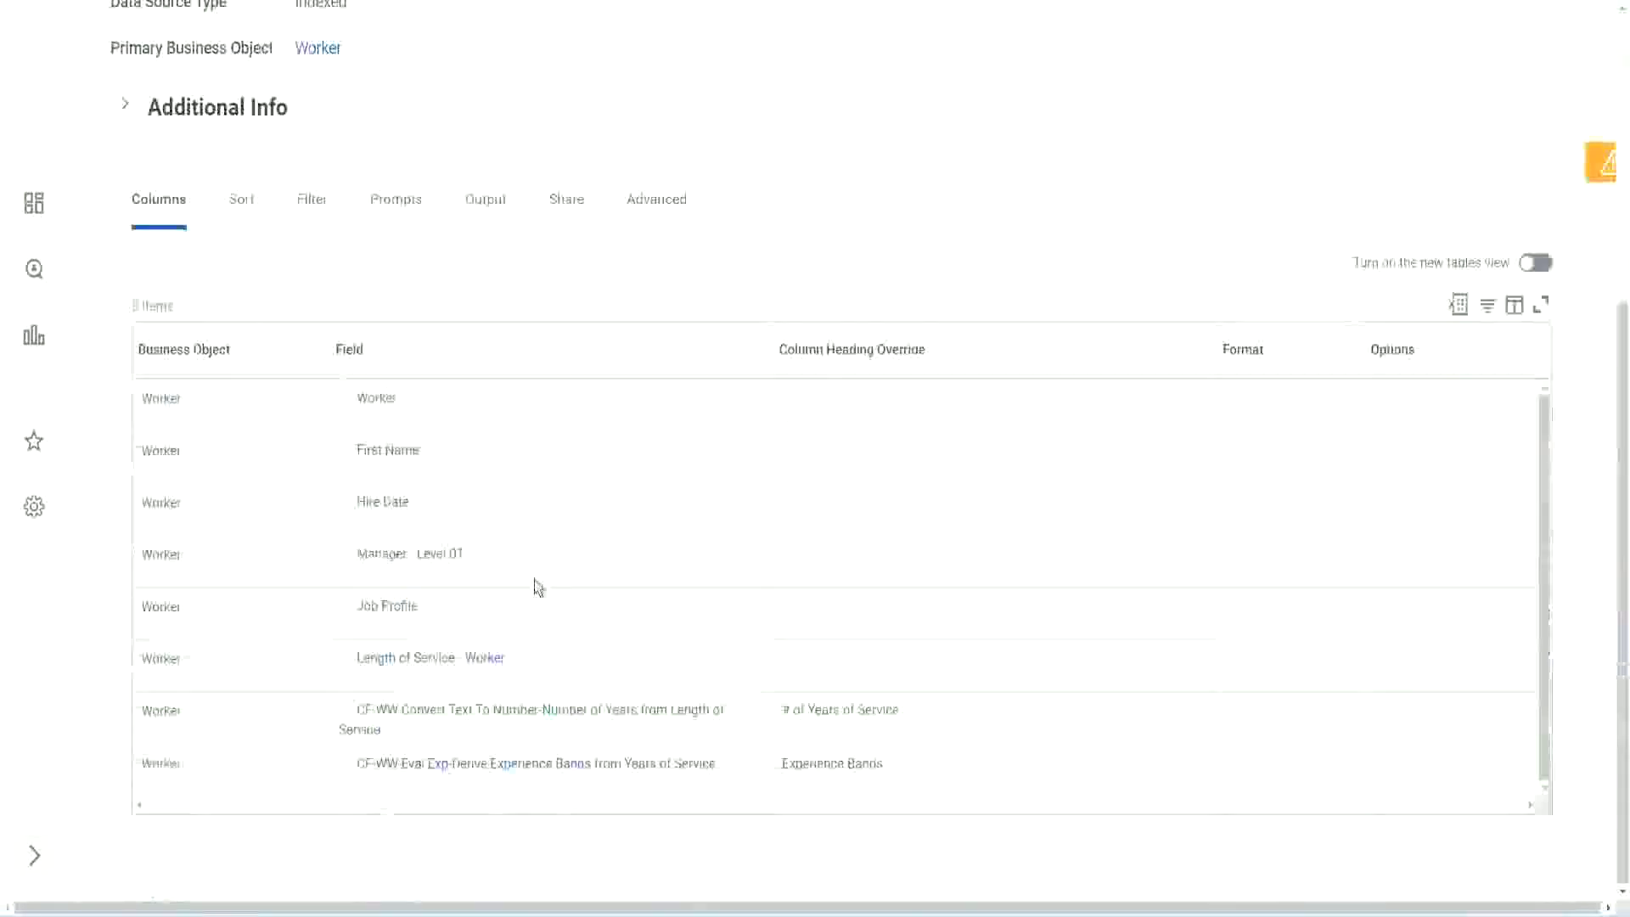
{"action": "right_click", "coordinate": [442, 774]}
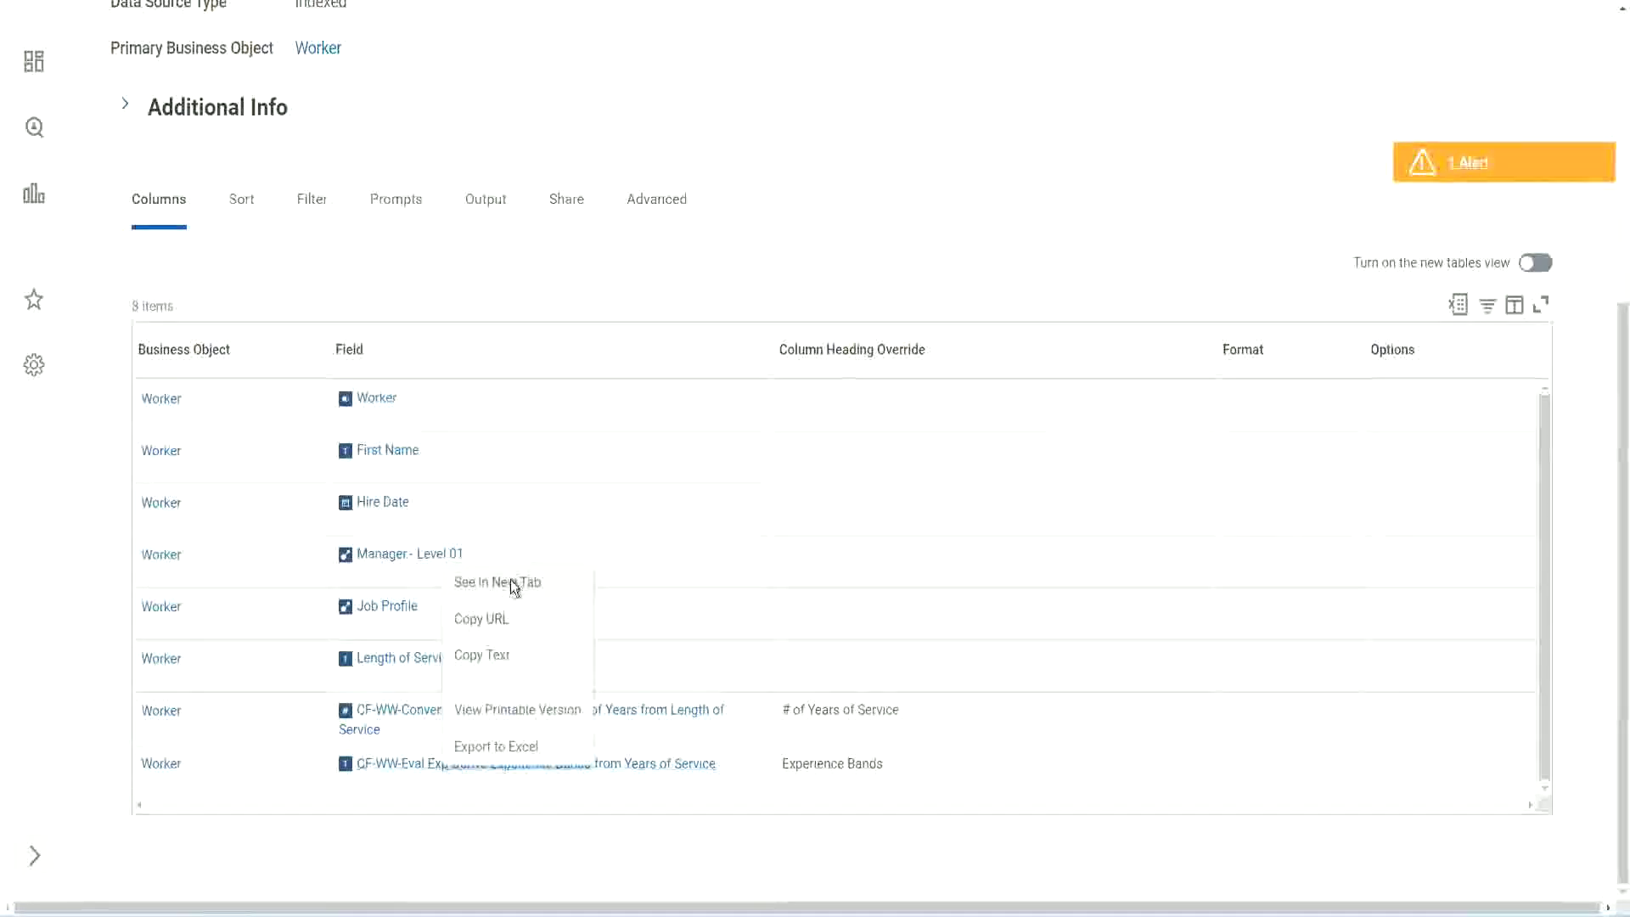
{"action": "left_click", "coordinate": [511, 579]}
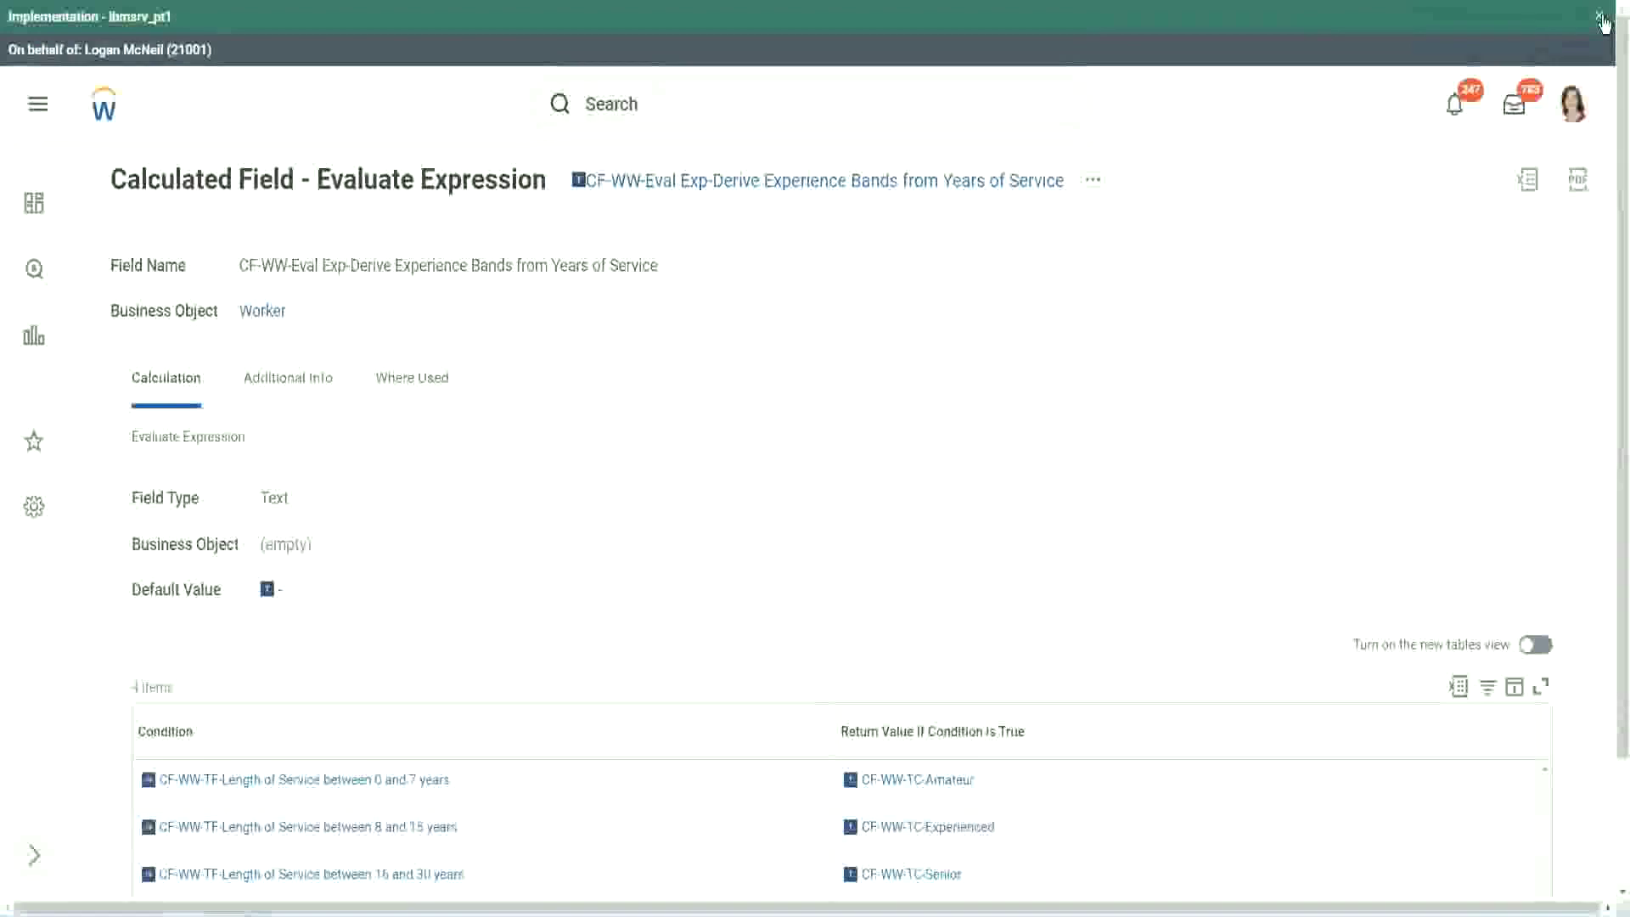
{"action": "left_click", "coordinate": [1601, 19]}
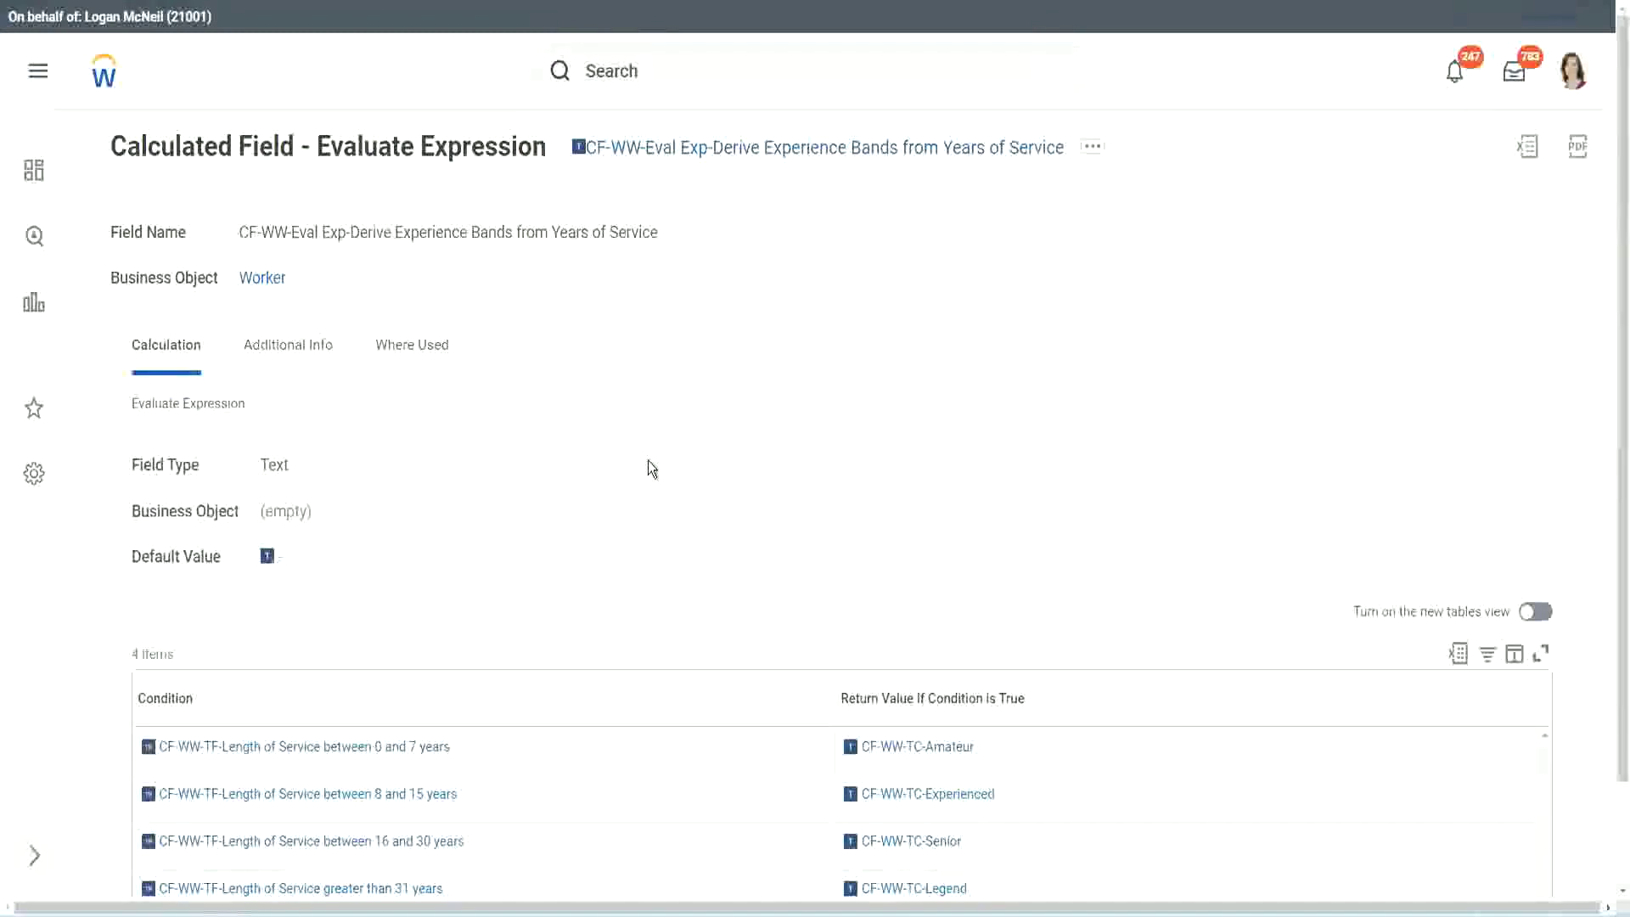
{"action": "scroll", "coordinate": [681, 454], "scroll_direction": "down", "scroll_amount": 1}
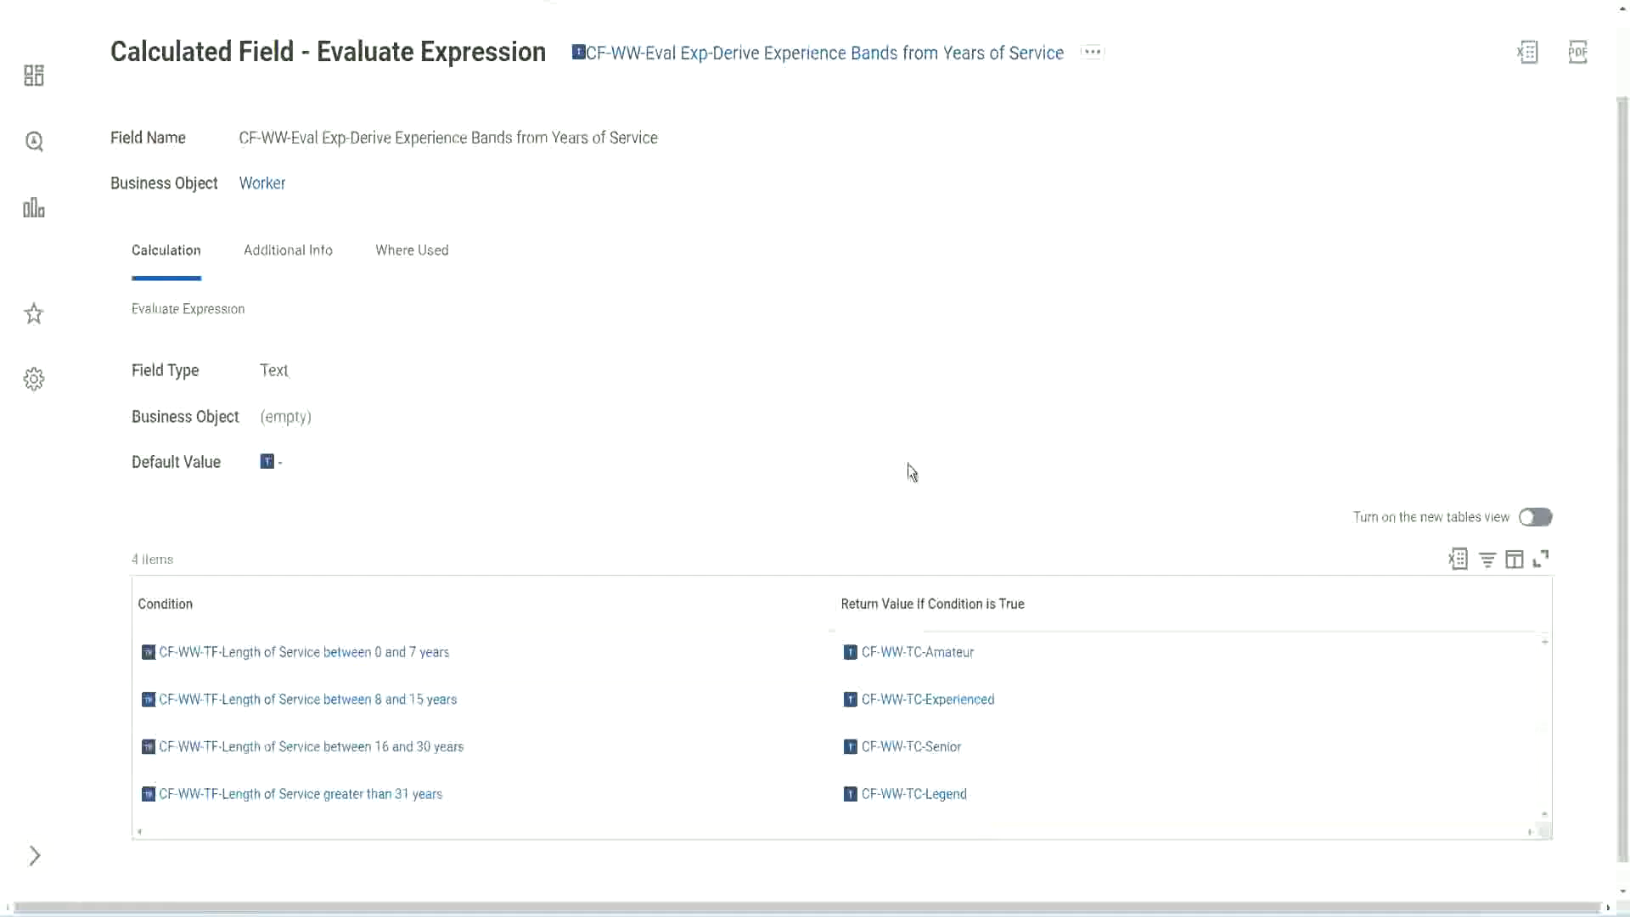
Copy the name of the calculated field CF-WW-Eval Exp-Derive Experience Bands from Years of Service.
{"action": "left_click", "coordinate": [739, 599]}
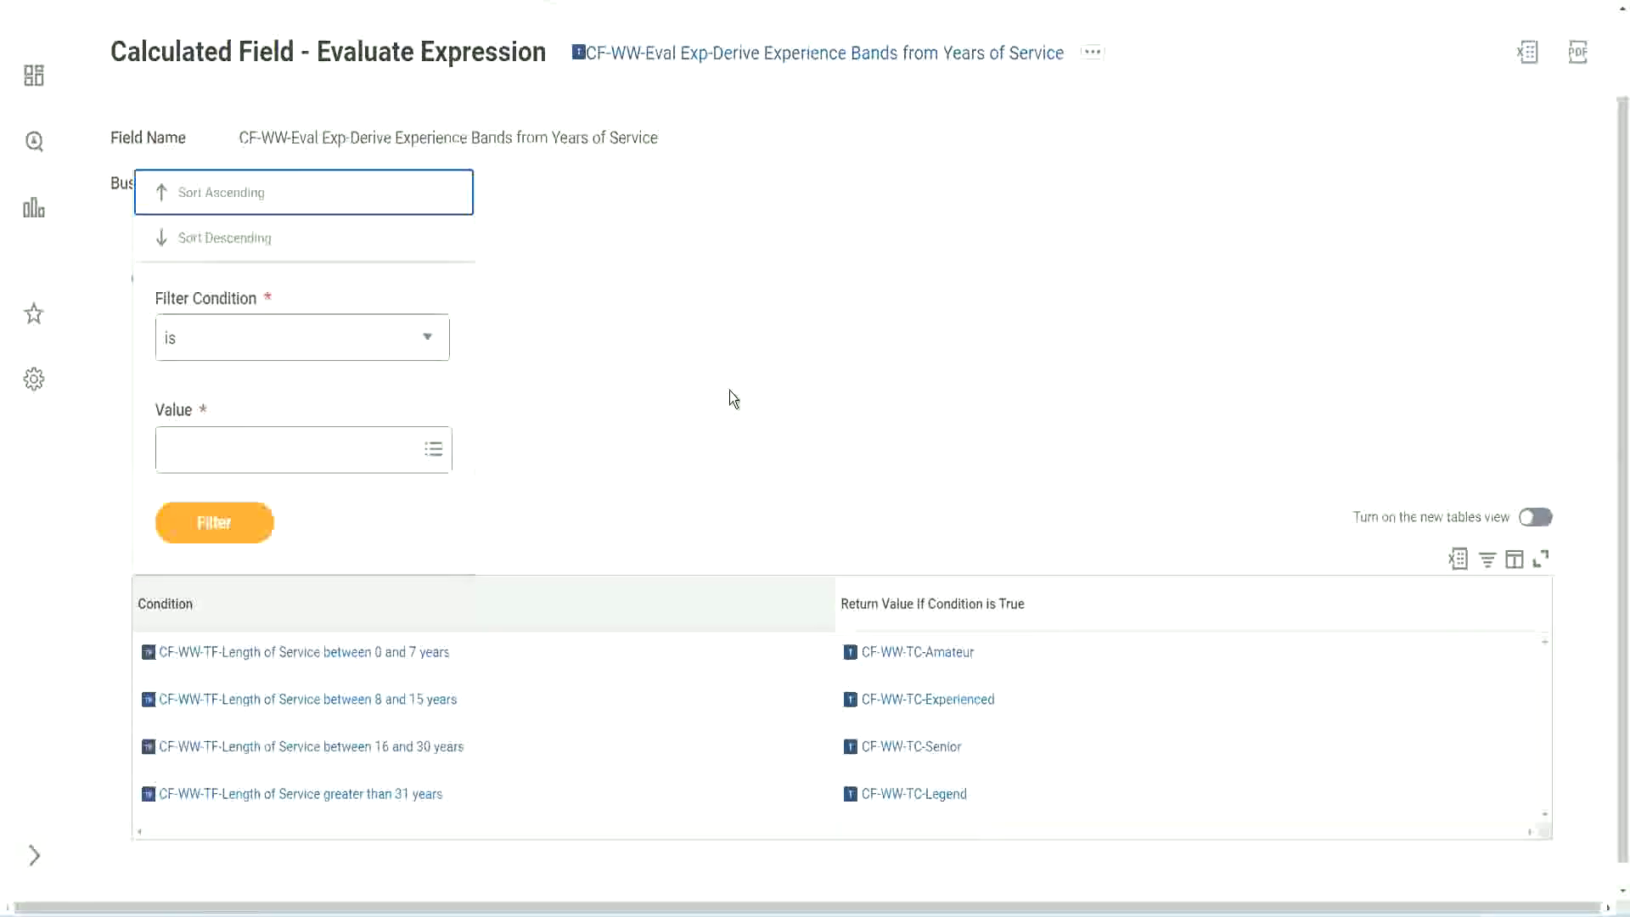
{"action": "left_click", "coordinate": [729, 393]}
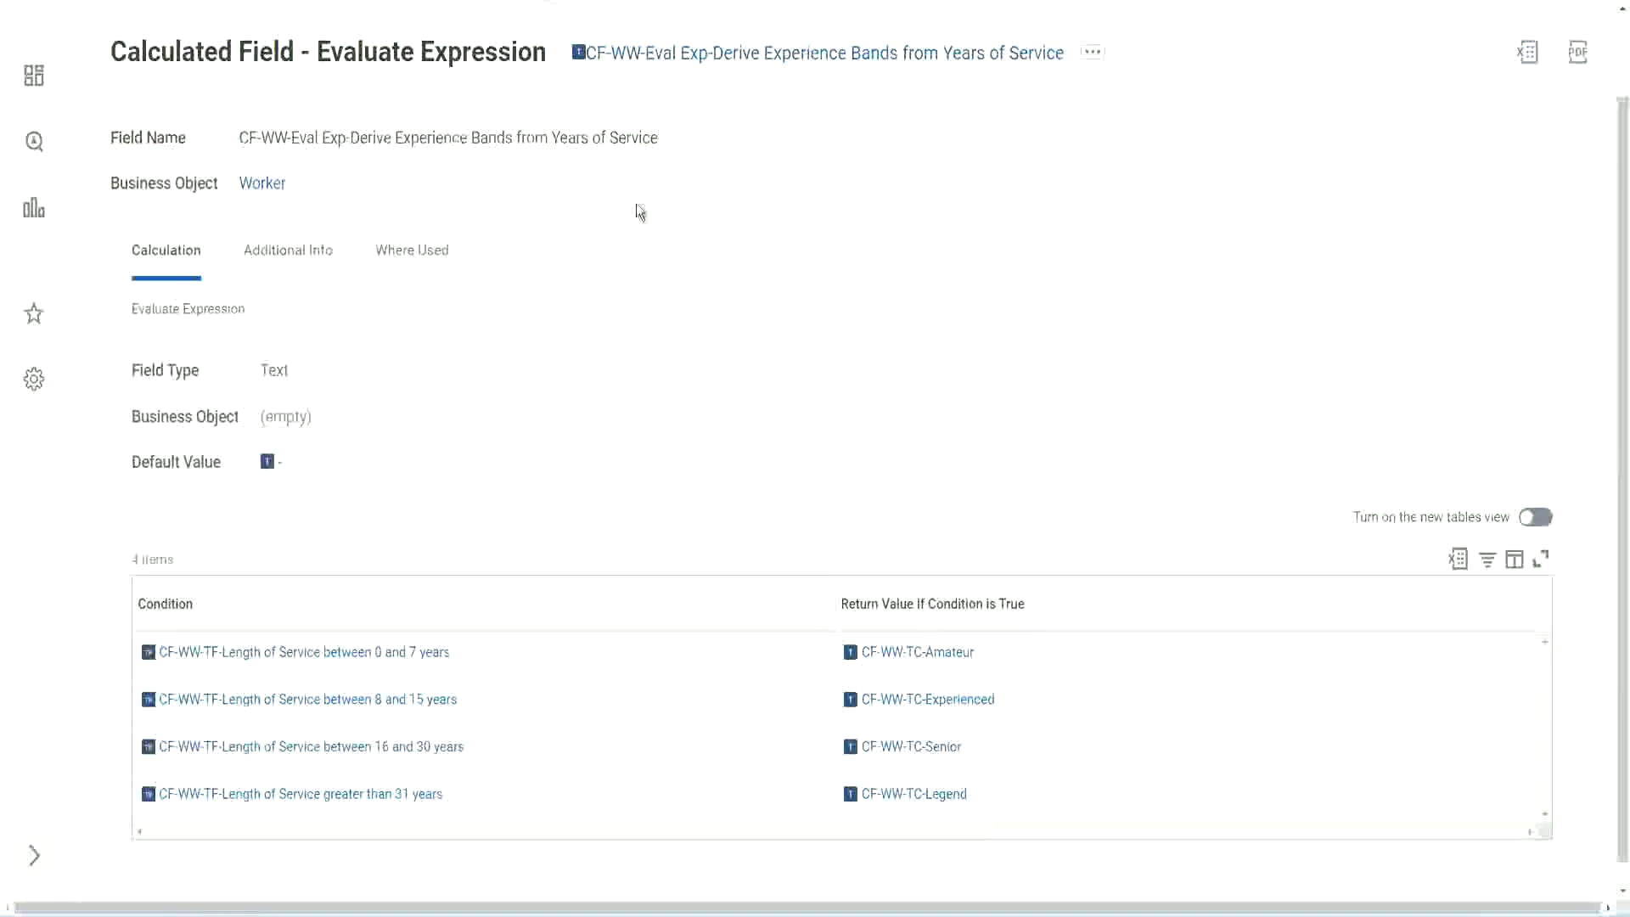
{"action": "right_click", "coordinate": [717, 63]}
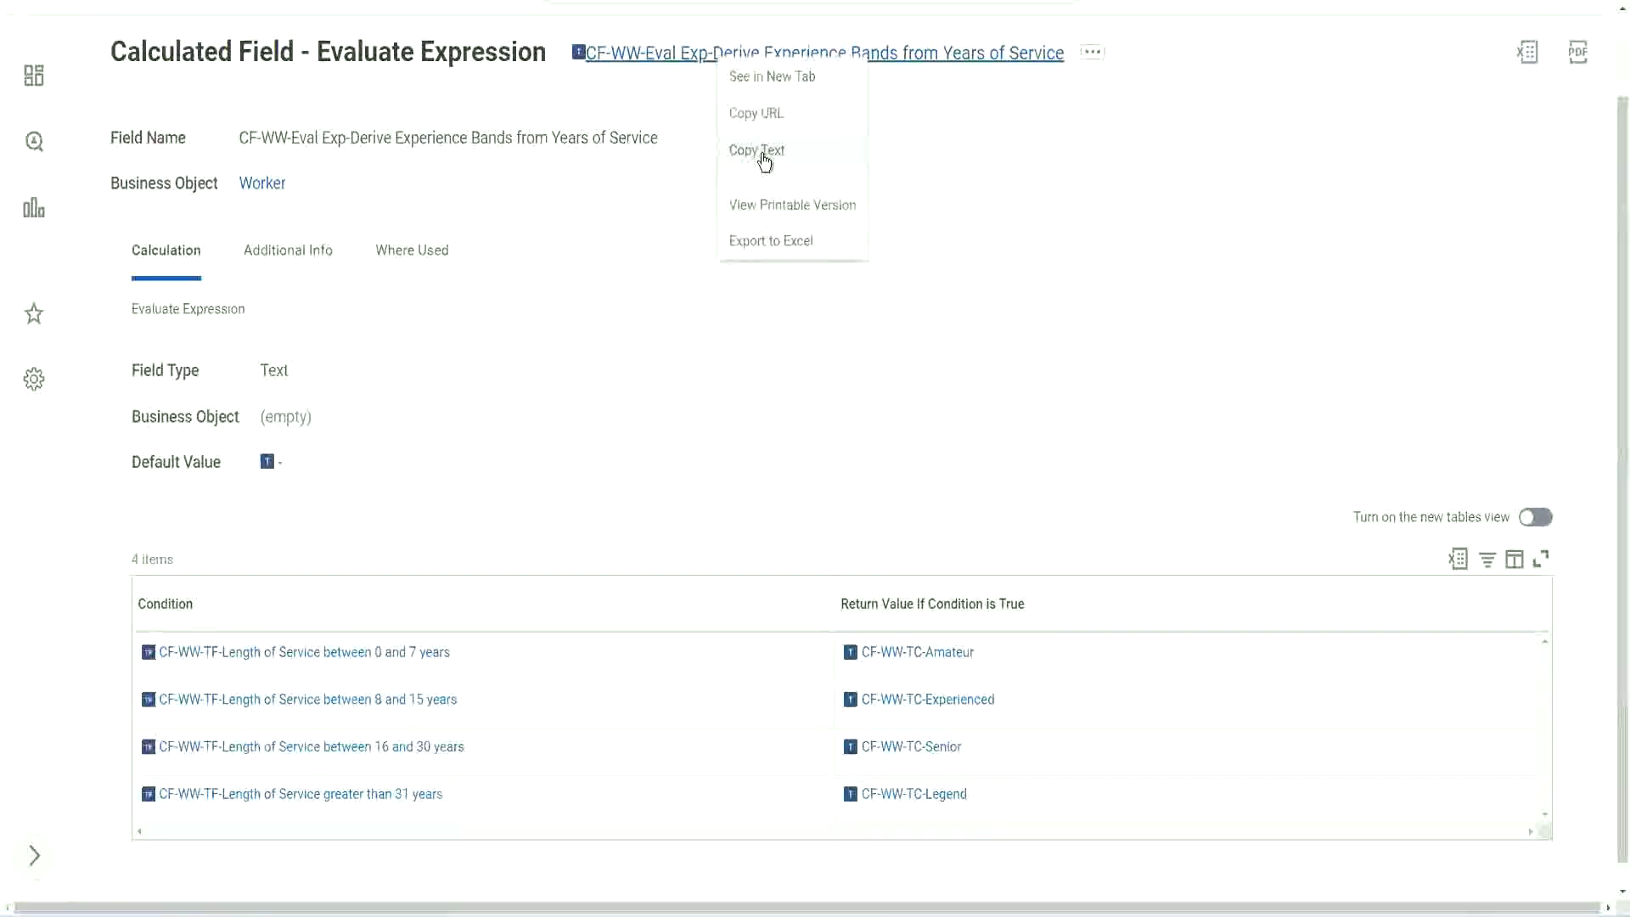
{"action": "left_click", "coordinate": [764, 158]}
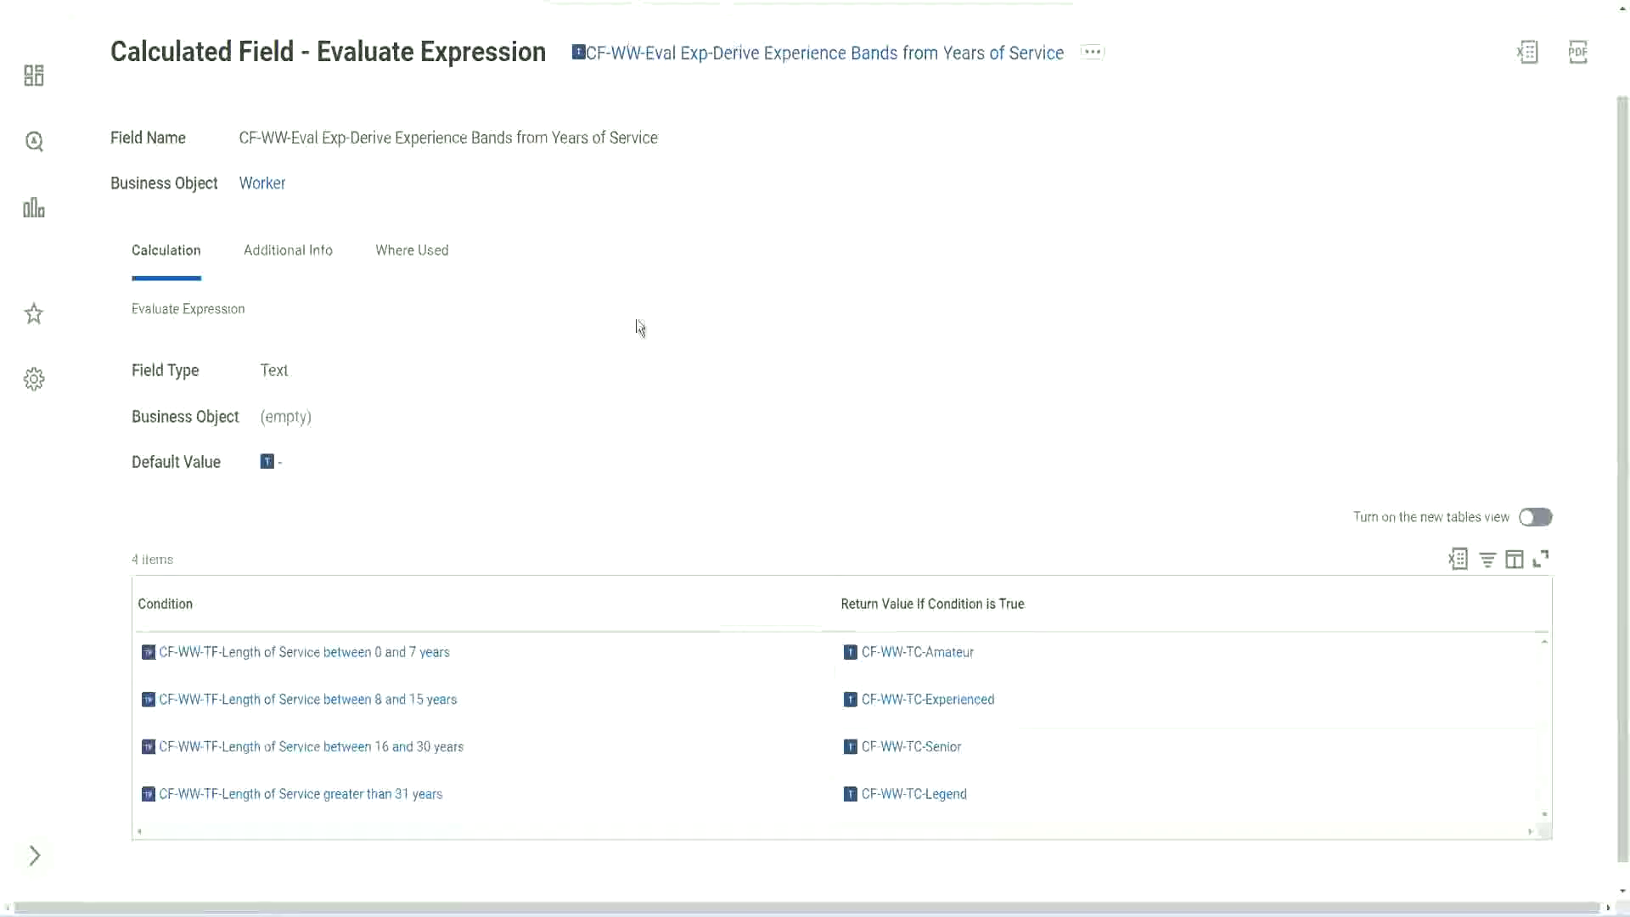
Return to the report definition, search for "create cal field" and start the Create Calculated Field task.
{"action": "scroll", "coordinate": [633, 338], "scroll_direction": "up", "scroll_amount": 2}
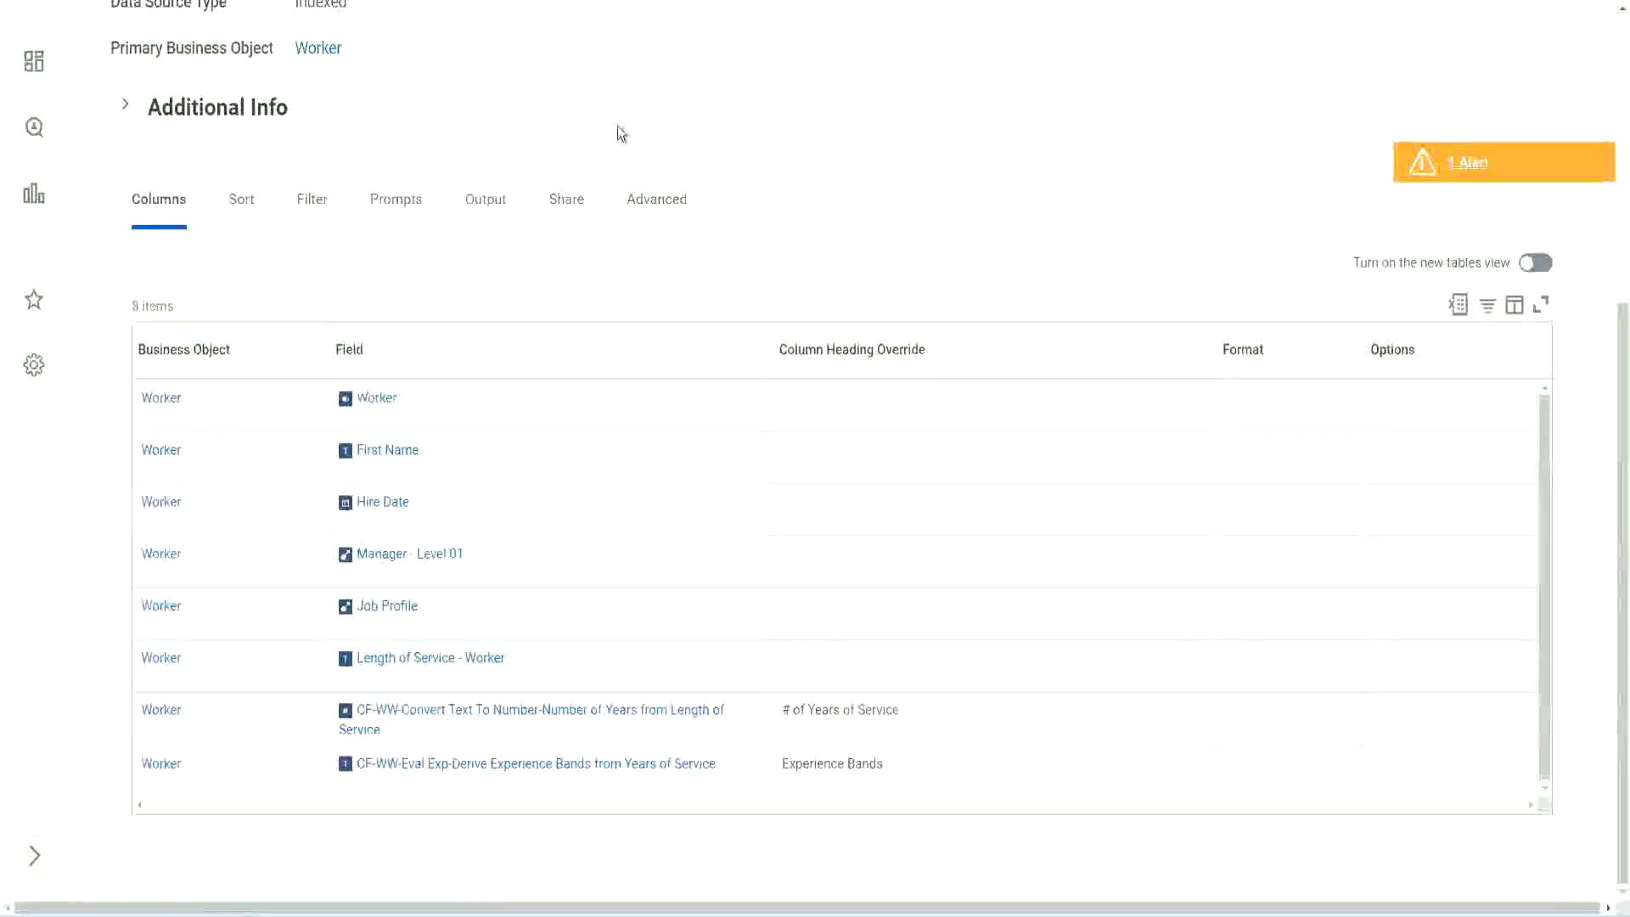
{"action": "scroll", "coordinate": [662, 102], "scroll_direction": "up", "scroll_amount": 5}
{"action": "left_click", "coordinate": [663, 101]}
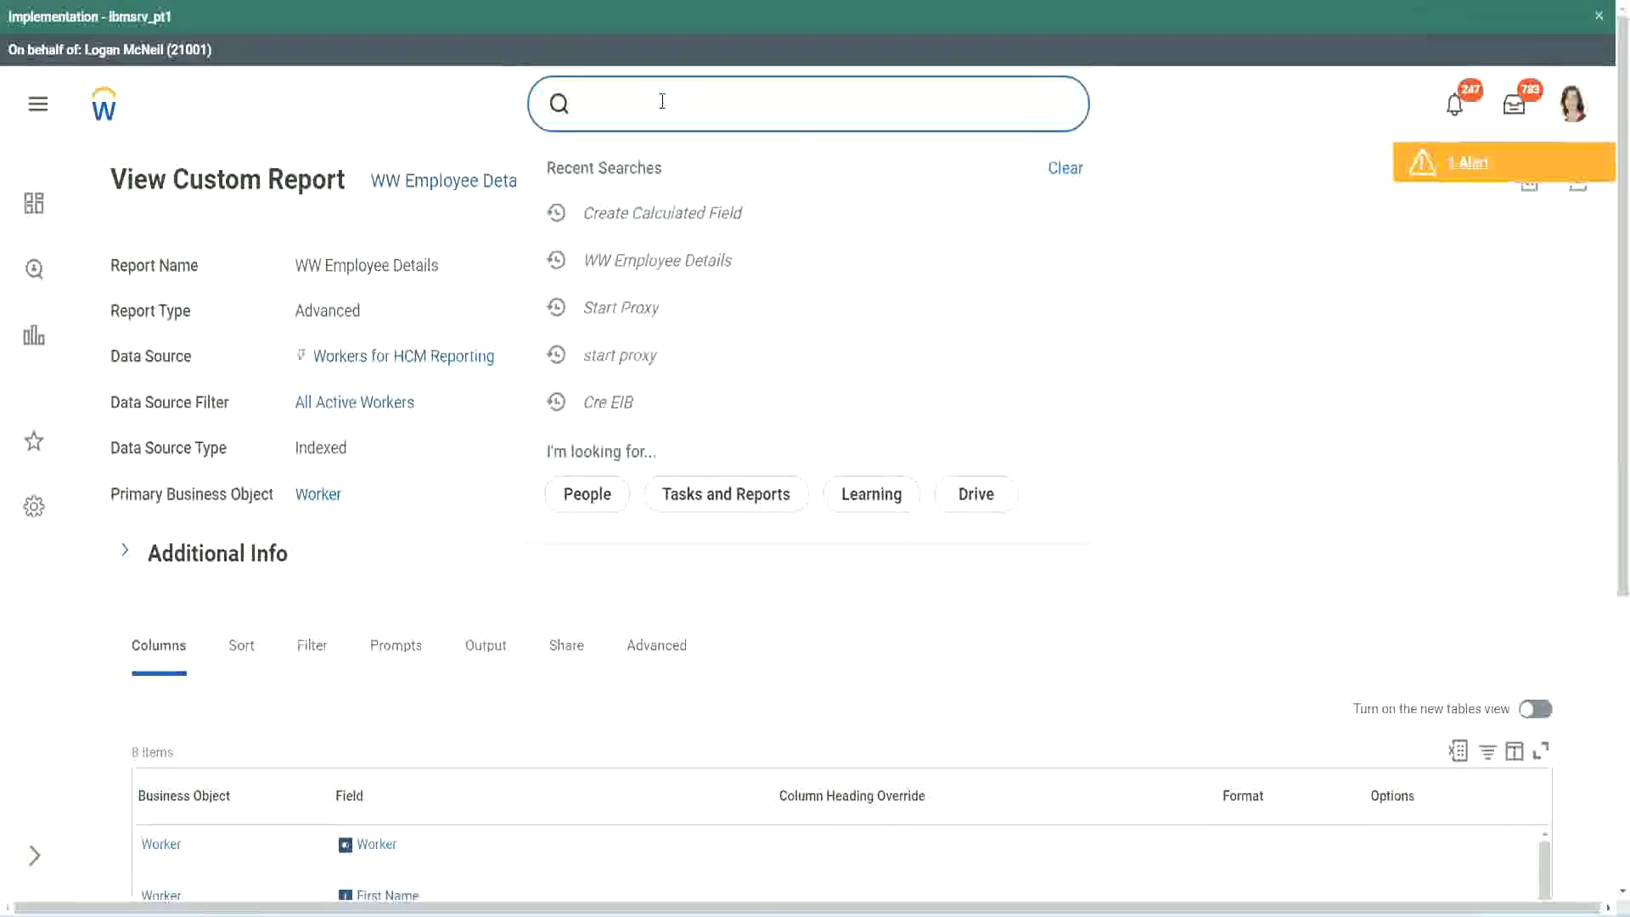
{"action": "type", "text": "create cal field"}
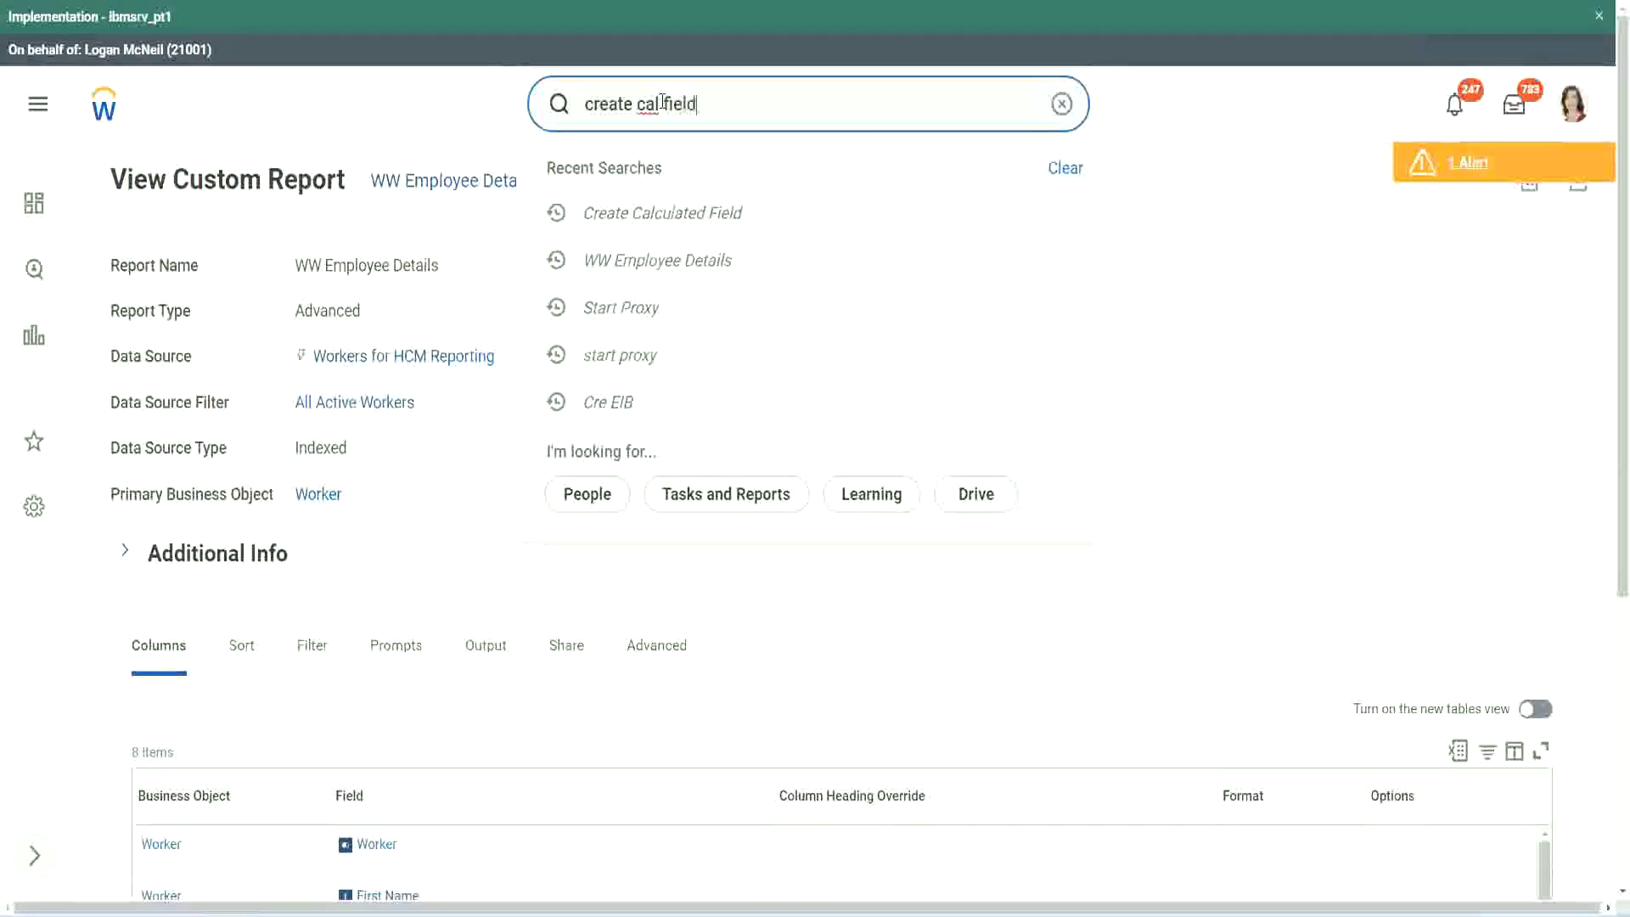
{"action": "left_click", "coordinate": [681, 175]}
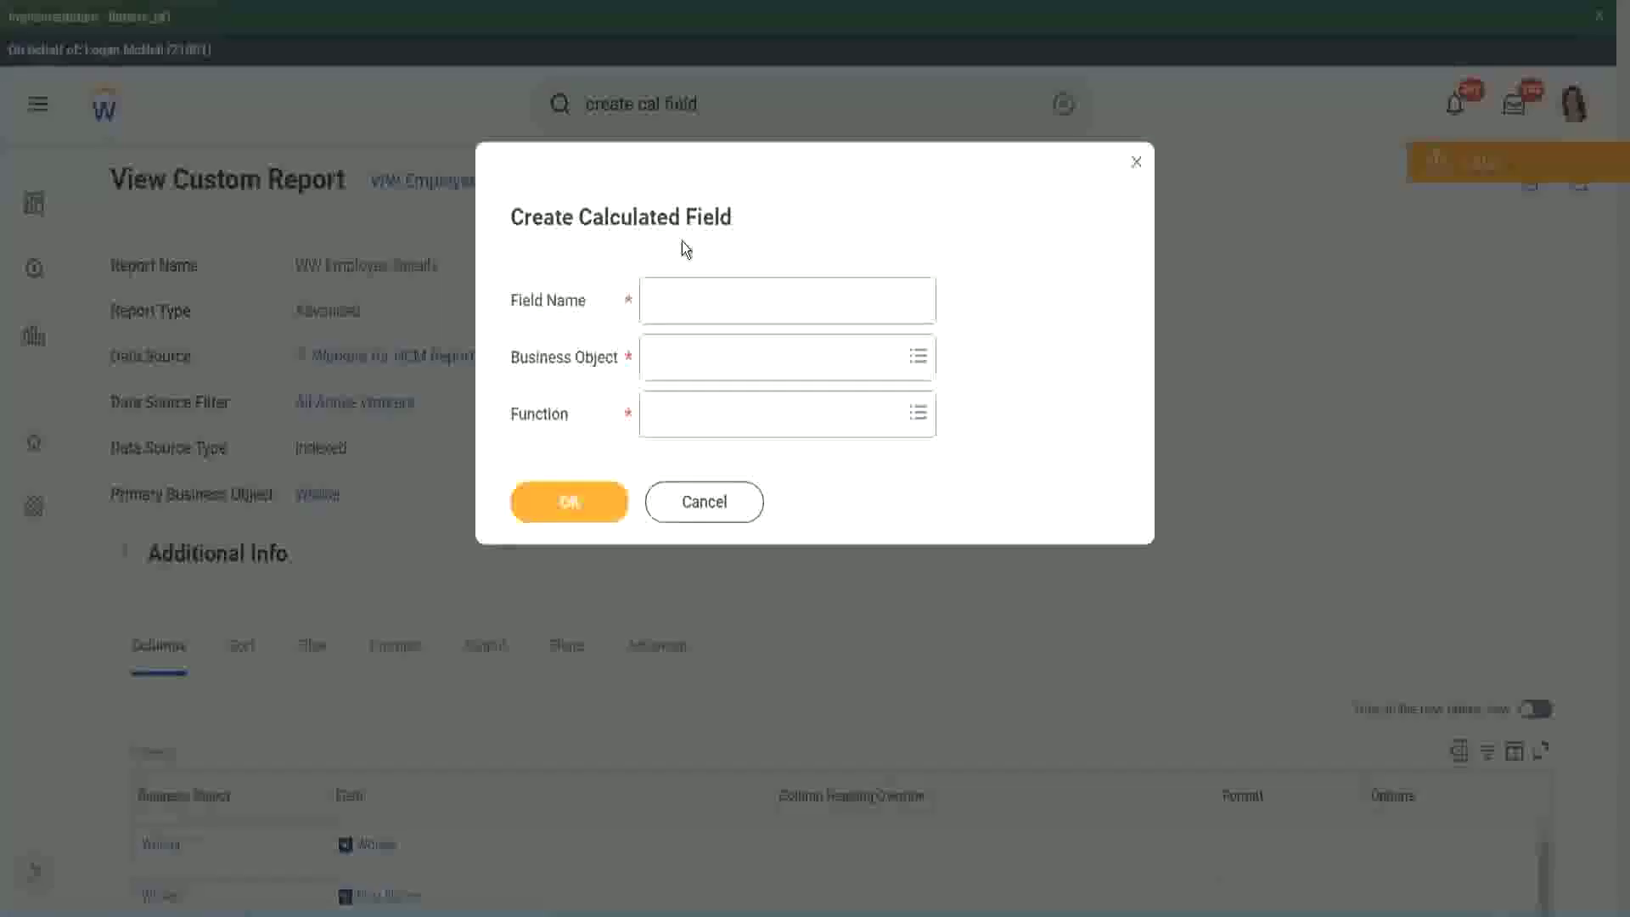
Paste the copied name as the new calculated field's name and insert "Bands" after "Eval Exp".
{"action": "left_click", "coordinate": [688, 299]}
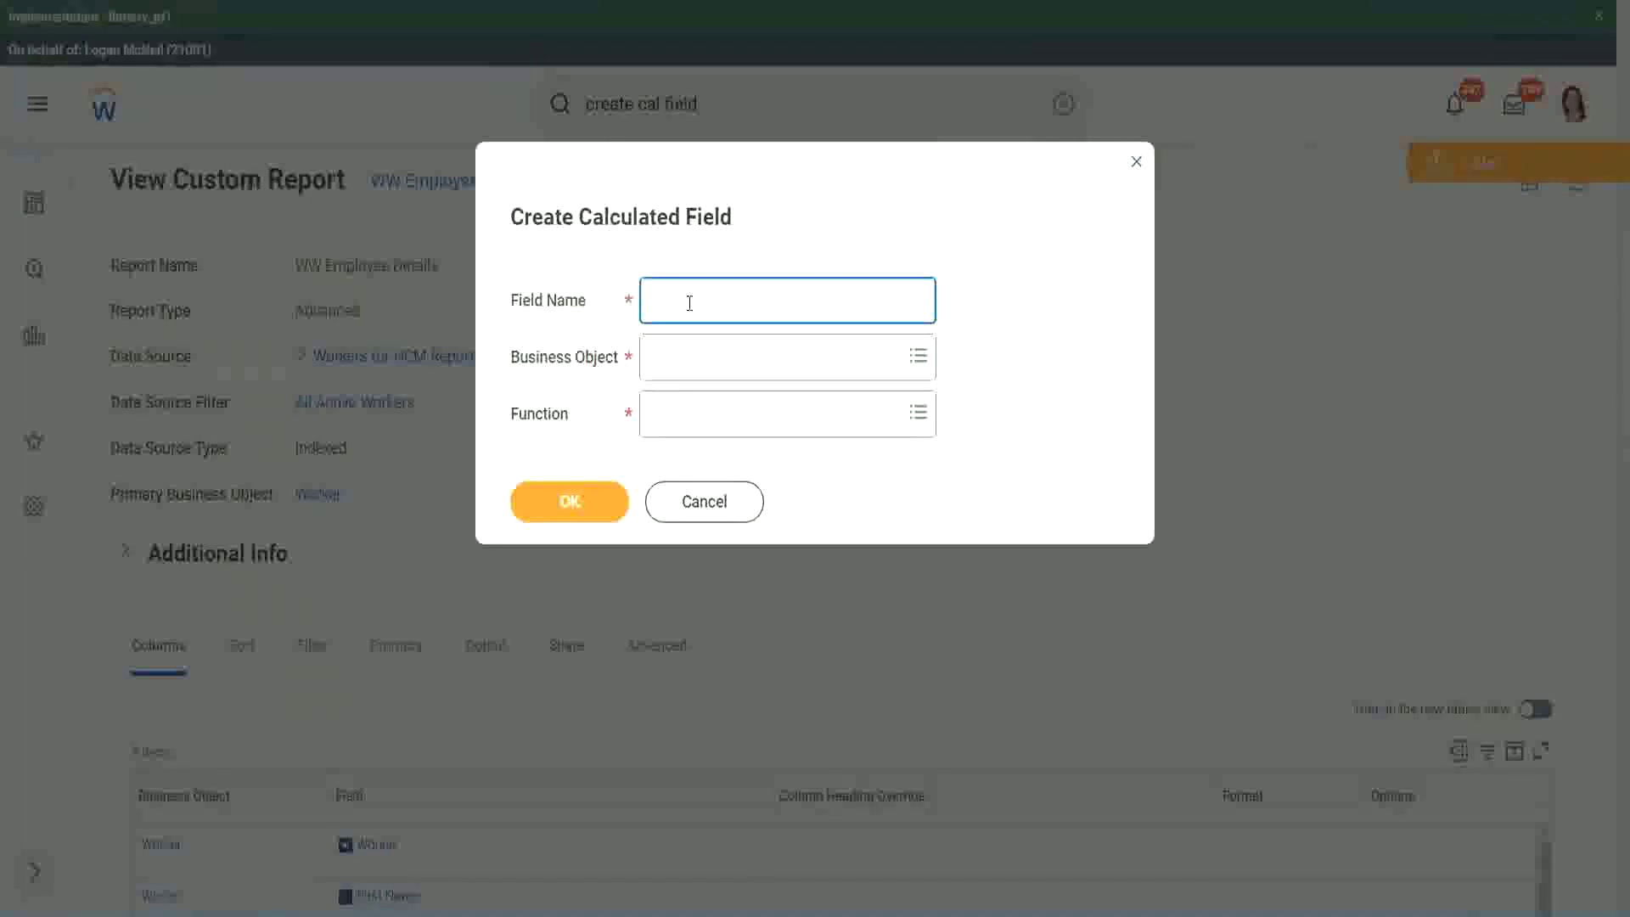
{"action": "key", "text": "ctrl+v"}
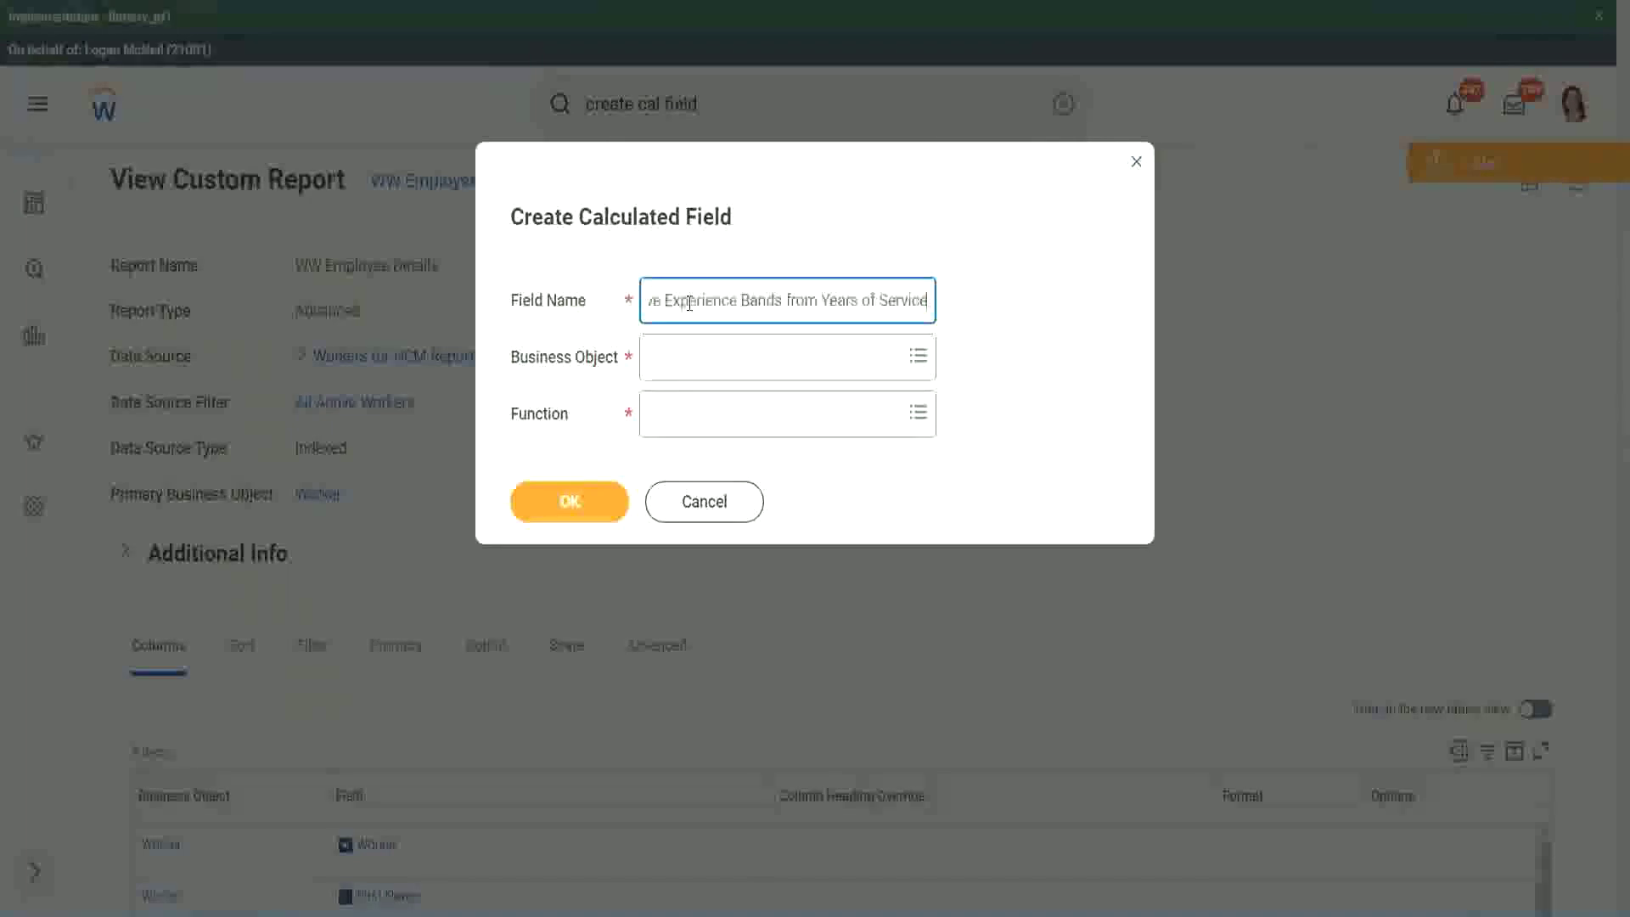
{"action": "left_click_drag", "start_coordinate": [735, 300], "coordinate": [593, 272]}
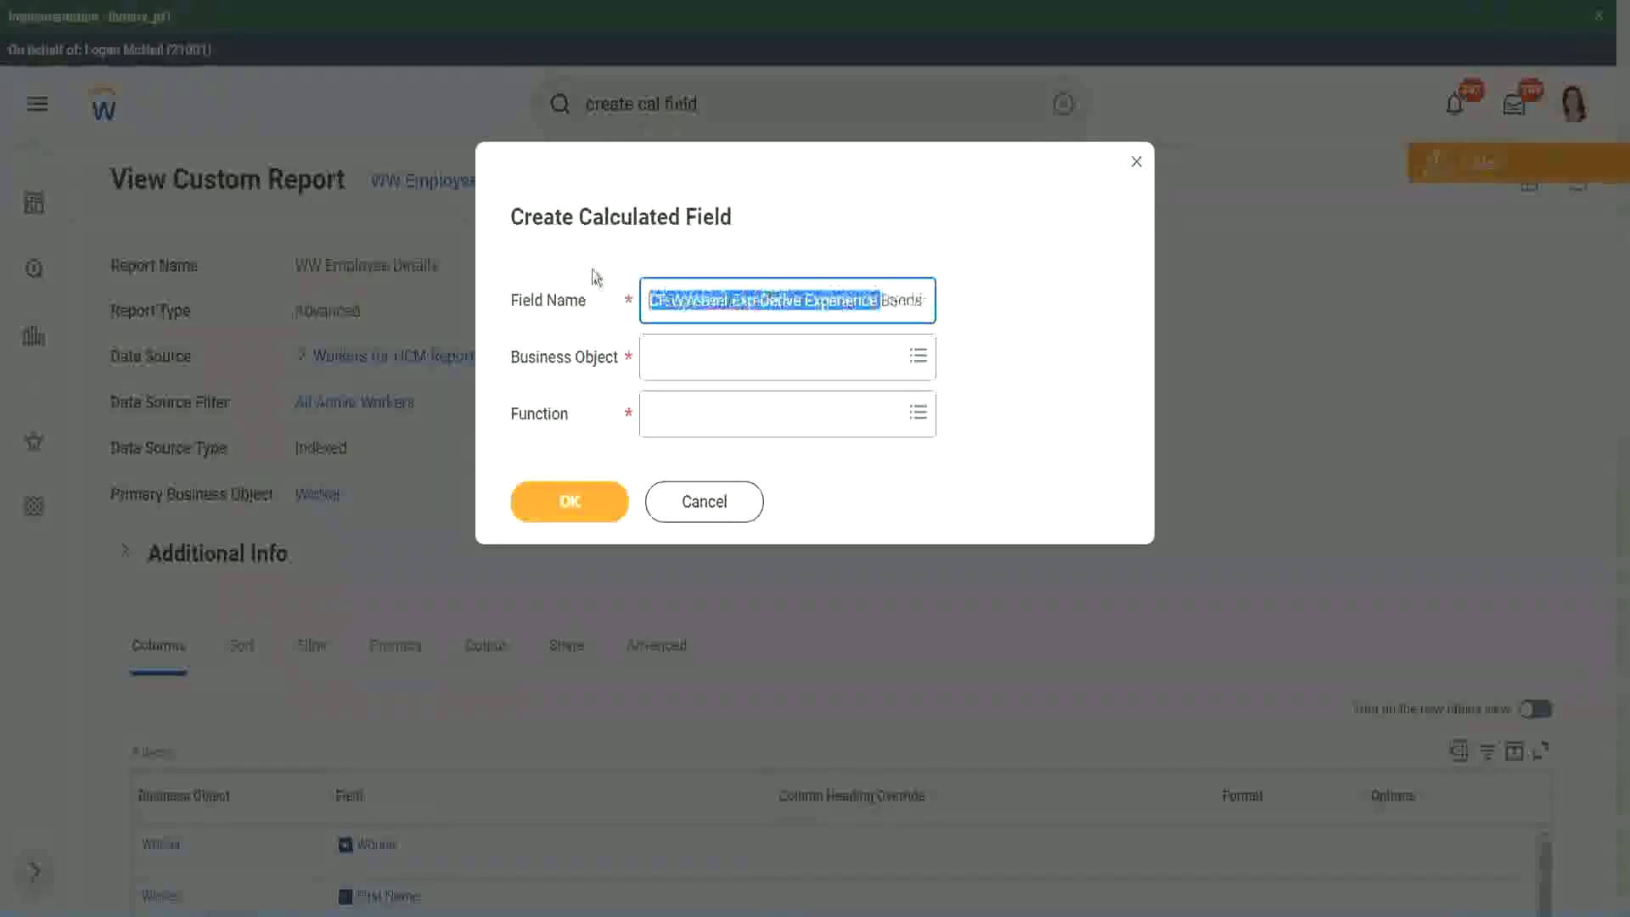
{"action": "left_click", "coordinate": [735, 301]}
{"action": "left_click_drag", "start_coordinate": [733, 302], "coordinate": [755, 301]}
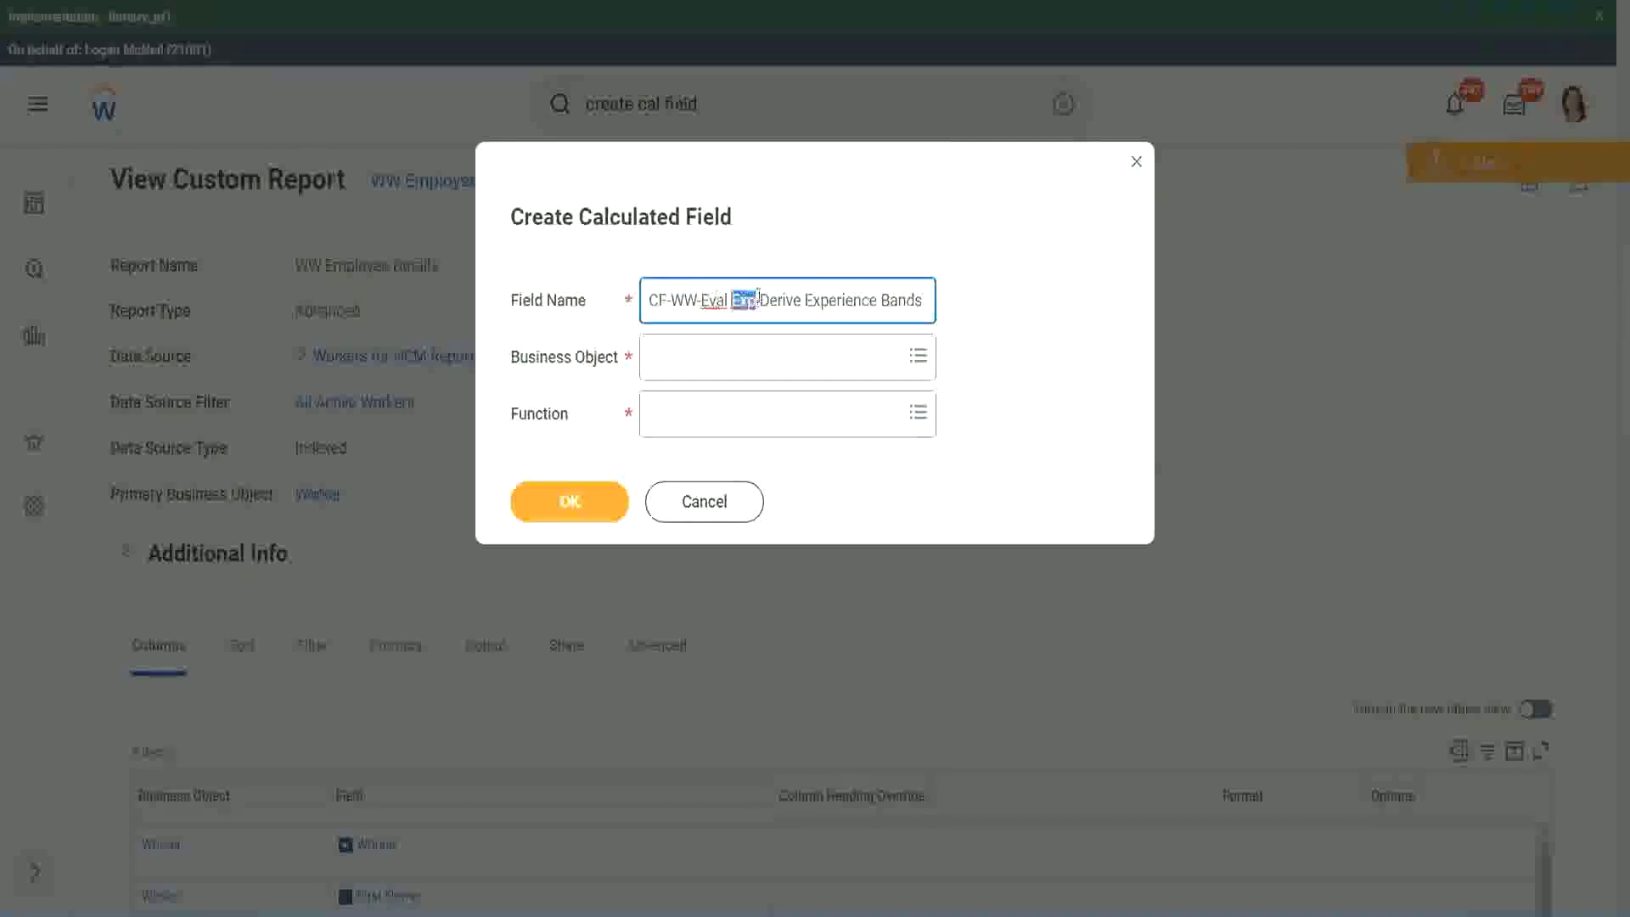
{"action": "left_click", "coordinate": [756, 302]}
{"action": "type", "text": "bands"}
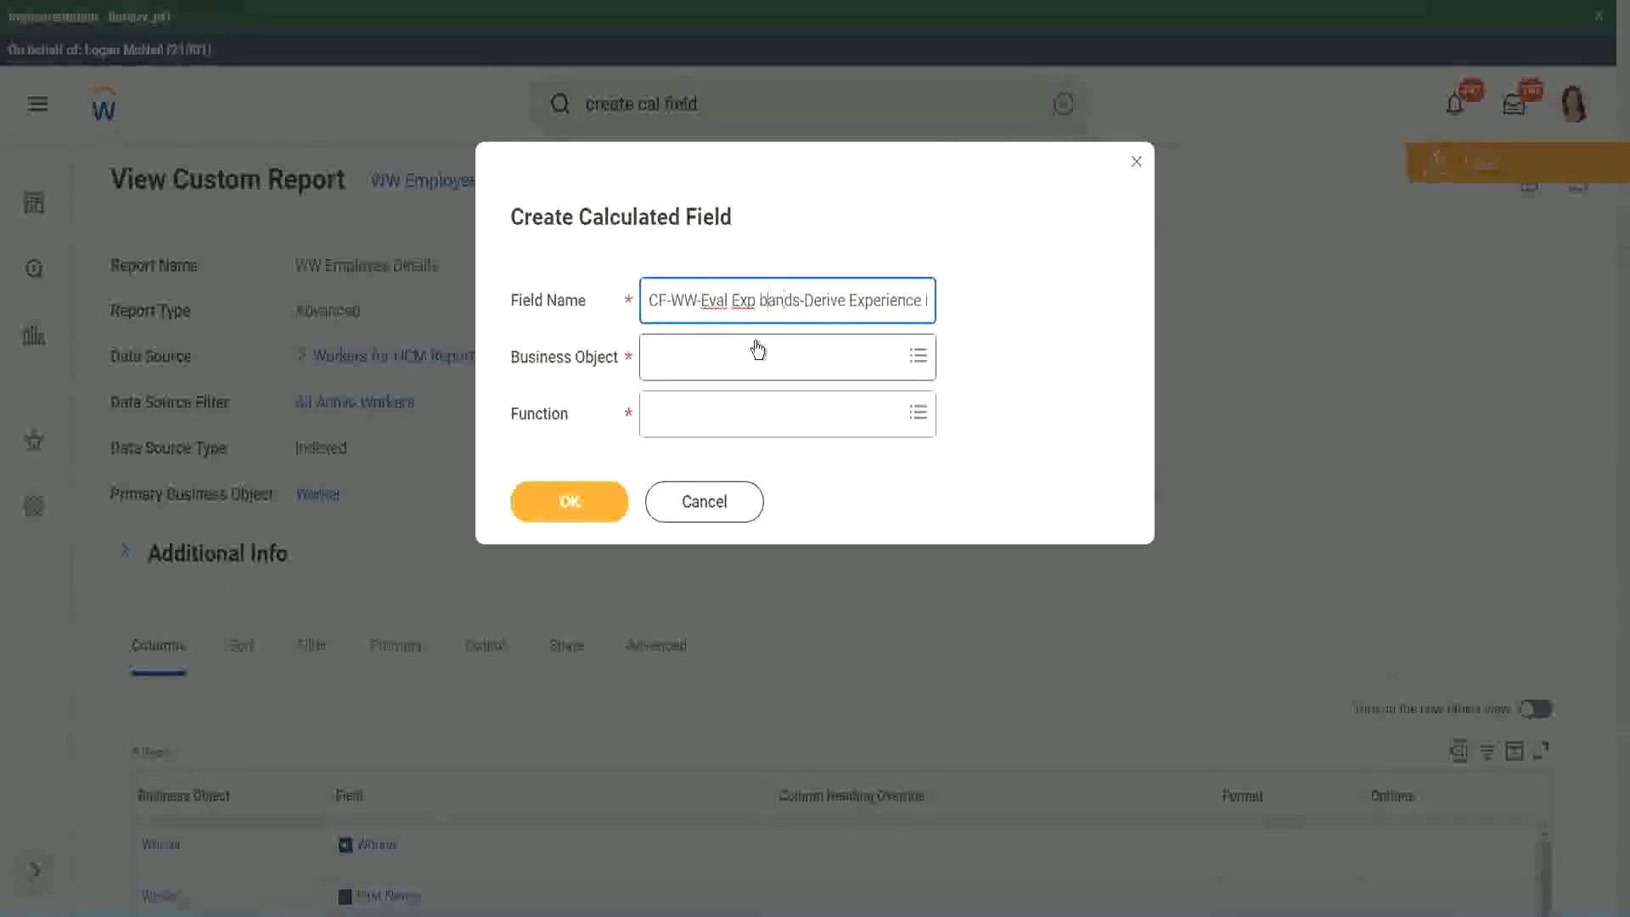
{"action": "key", "text": "shift+Left"}
{"action": "type", "text": "B"}
{"action": "key", "text": "Right"}
{"action": "key", "text": "Right"}
{"action": "key", "text": "Right"}
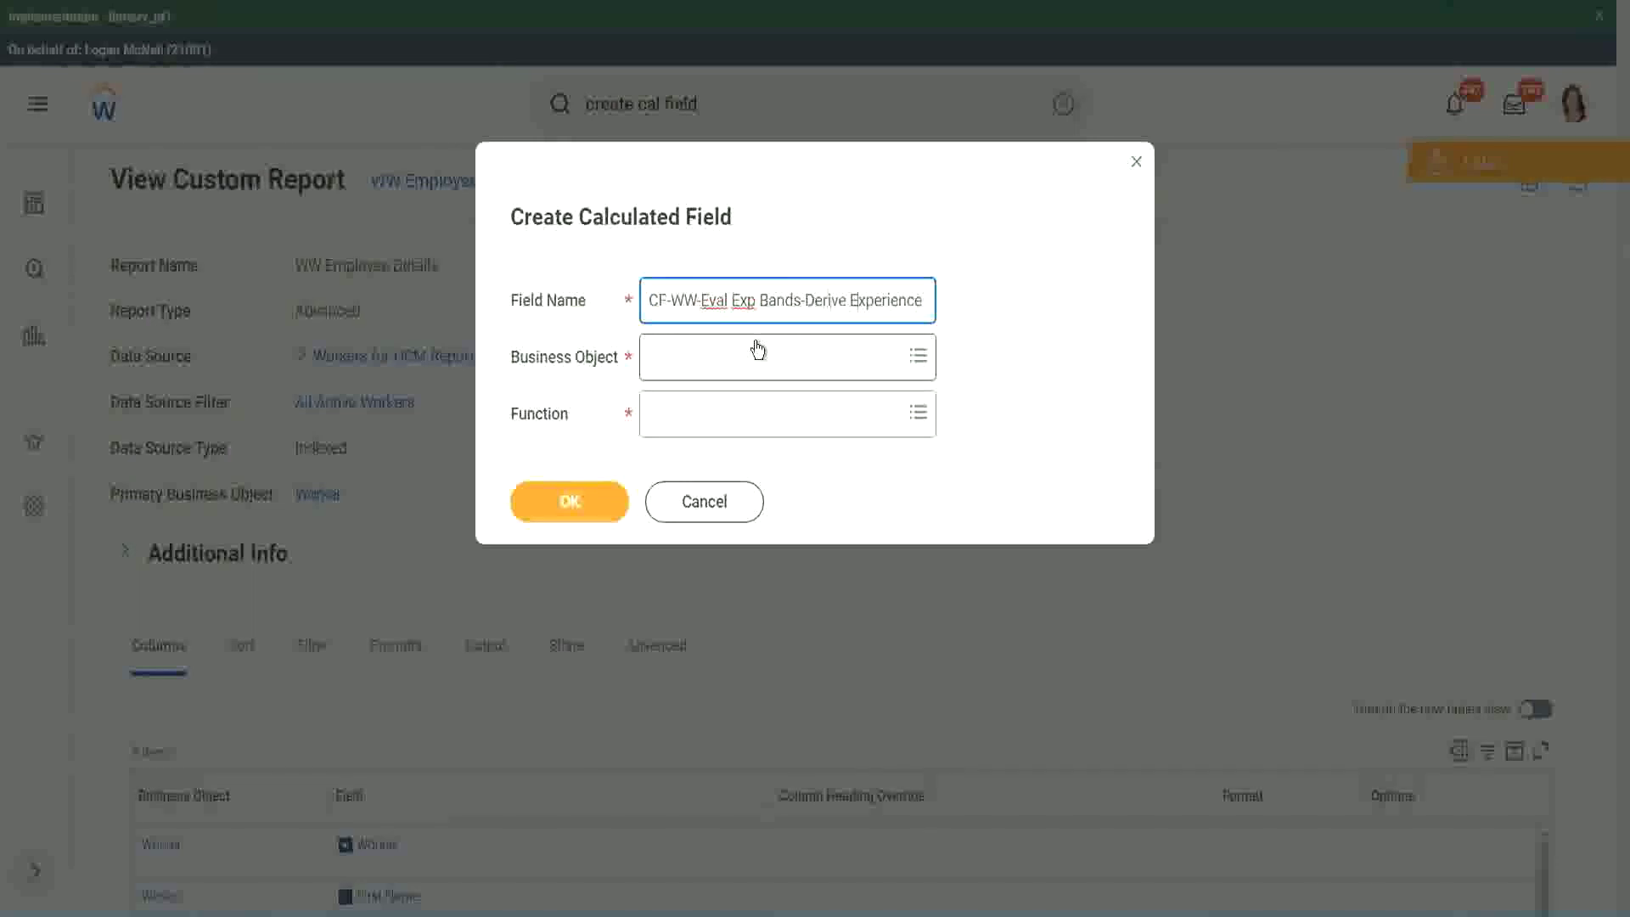
{"action": "key", "text": "End"}
{"action": "type", "text": "Bands from Years of"}
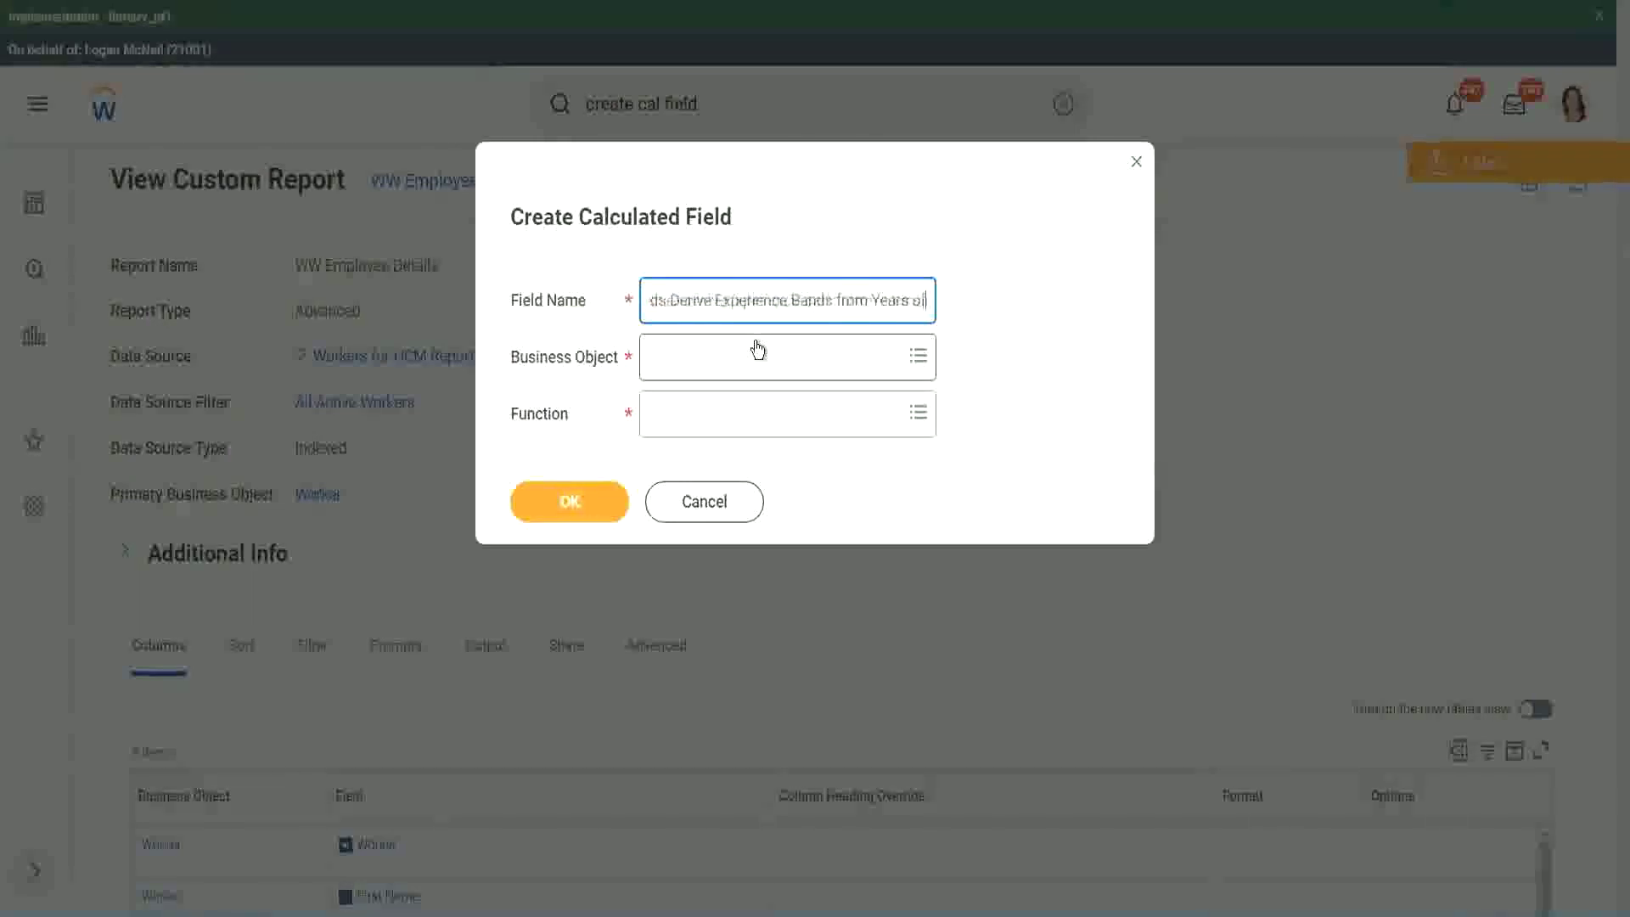
Replace "Derive" with "Determine" in the new calculated field's name.
{"action": "key", "text": "Left"}
{"action": "key", "text": "Left"}
{"action": "key", "text": "Left"}
{"action": "key", "text": "Left"}
{"action": "key", "text": "Left"}
{"action": "key", "text": "Left"}
{"action": "key", "text": "Left"}
{"action": "key", "text": "Left"}
{"action": "key", "text": "Left"}
{"action": "key", "text": "Left"}
{"action": "key", "text": "Left"}
{"action": "key", "text": "Left"}
{"action": "key", "text": "Left"}
{"action": "key", "text": "Left"}
{"action": "key", "text": "Left"}
{"action": "key", "text": "Left"}
{"action": "key", "text": "Left"}
{"action": "key", "text": "Left"}
{"action": "key", "text": "Left"}
{"action": "key", "text": "Left"}
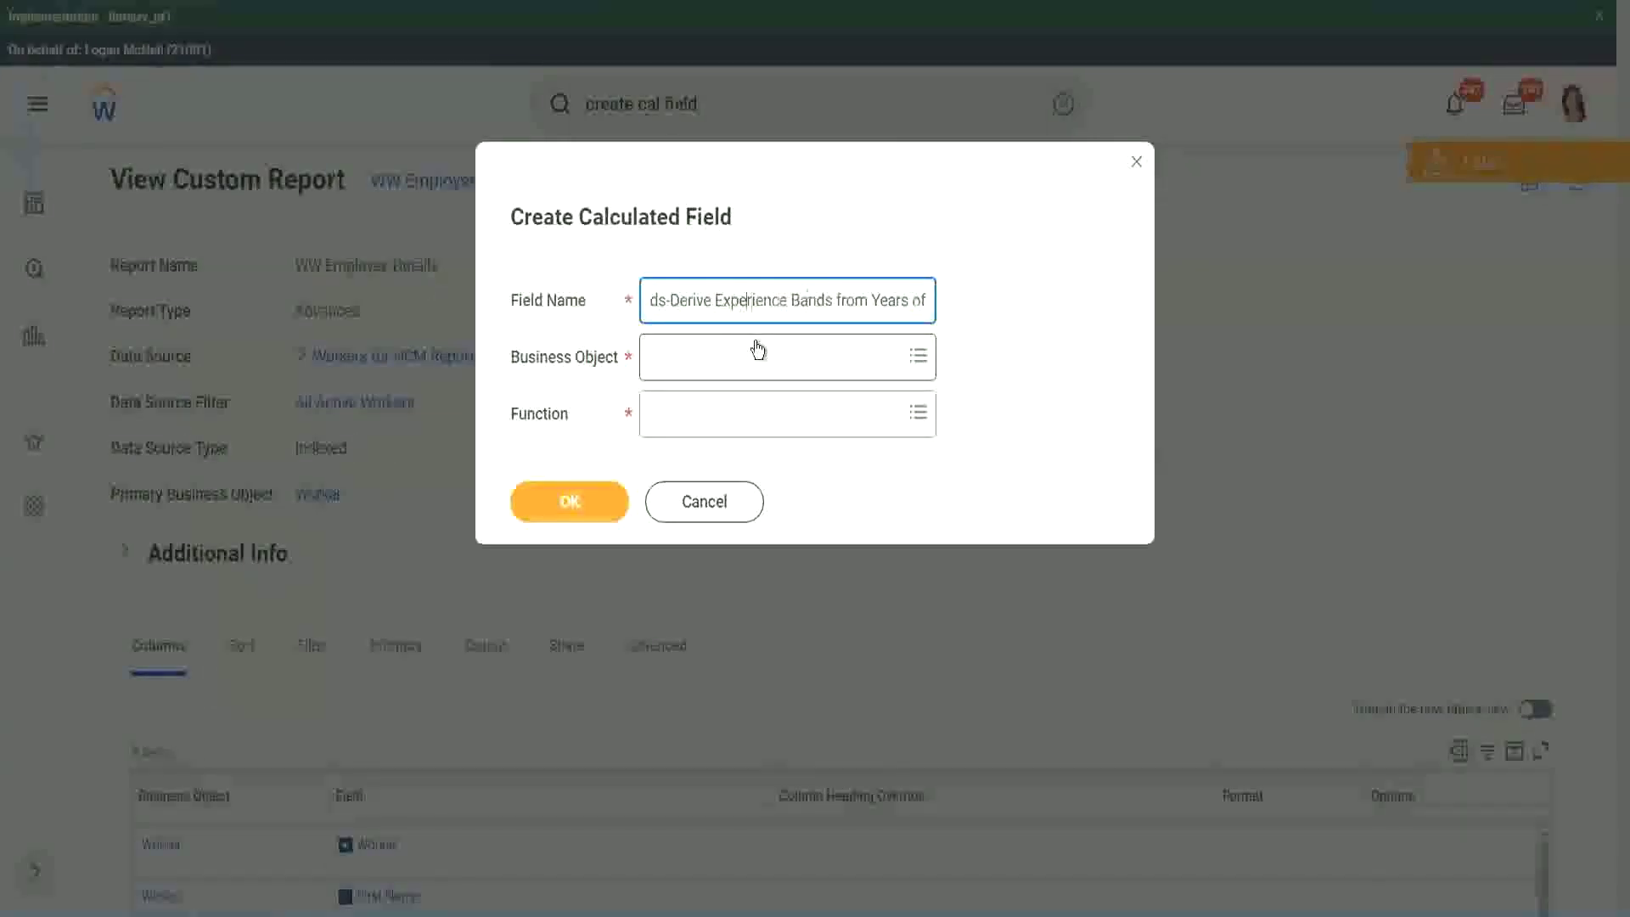
{"action": "key", "text": "shift+Left"}
{"action": "key", "text": "shift+Left"}
{"action": "key", "text": "shift+Left"}
{"action": "key", "text": "shift+Left"}
{"action": "key", "text": "shift+Left"}
{"action": "key", "text": "shift+Left"}
{"action": "type", "text": "Determine"}
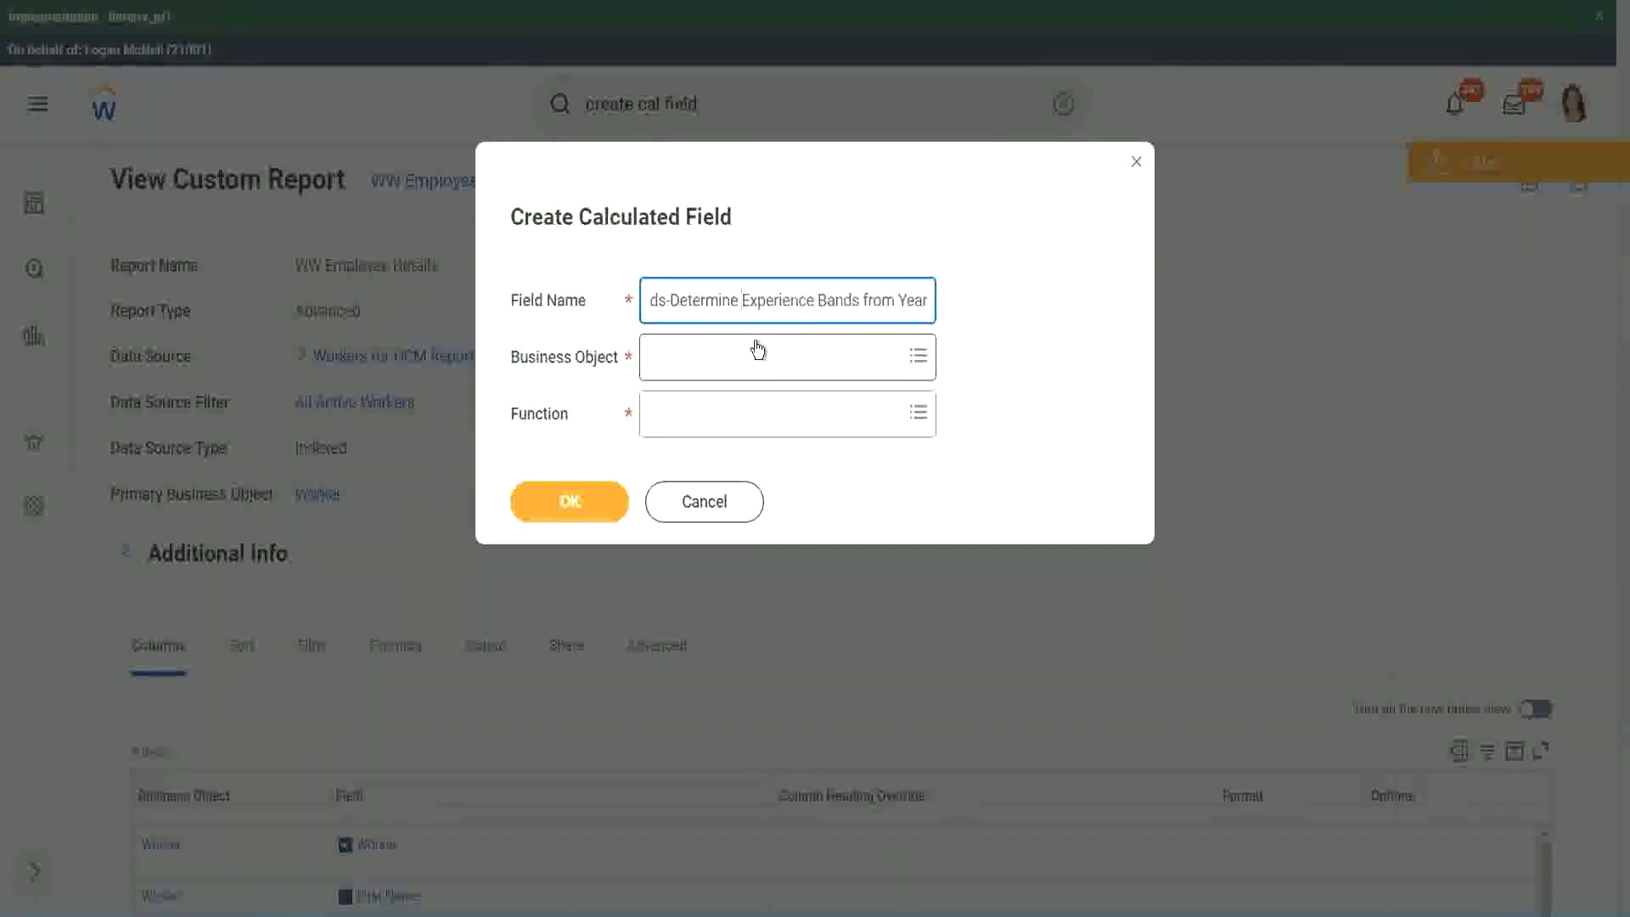
{"action": "key", "text": "Right"}
{"action": "key", "text": "Right"}
{"action": "key", "text": "Right"}
{"action": "key", "text": "Right"}
{"action": "key", "text": "Right"}
{"action": "key", "text": "Right"}
{"action": "key", "text": "Right"}
{"action": "key", "text": "Right"}
{"action": "key", "text": "Right"}
{"action": "key", "text": "Right"}
{"action": "key", "text": "Right"}
{"action": "key", "text": "Right"}
{"action": "key", "text": "Right"}
{"action": "key", "text": "Right"}
{"action": "key", "text": "Right"}
{"action": "key", "text": "Right"}
{"action": "key", "text": "Right"}
{"action": "key", "text": "Right"}
{"action": "key", "text": "Right"}
{"action": "key", "text": "Right"}
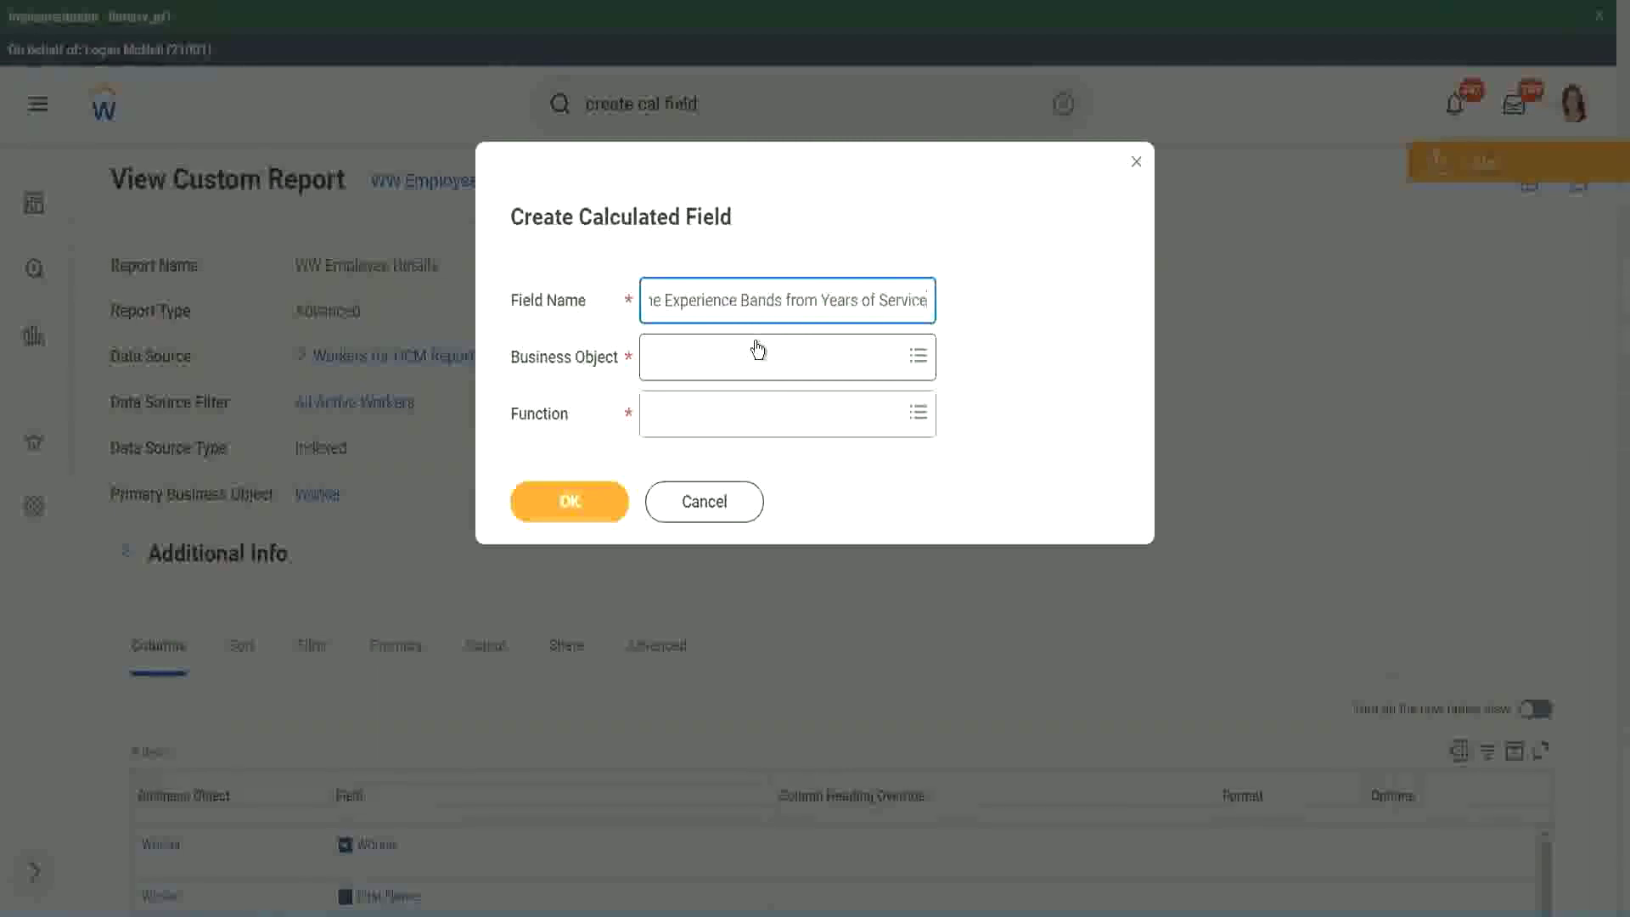
Set the new calculated field's business object to Worker and its function to Evaluate Expression Band.
{"action": "left_click", "coordinate": [725, 358]}
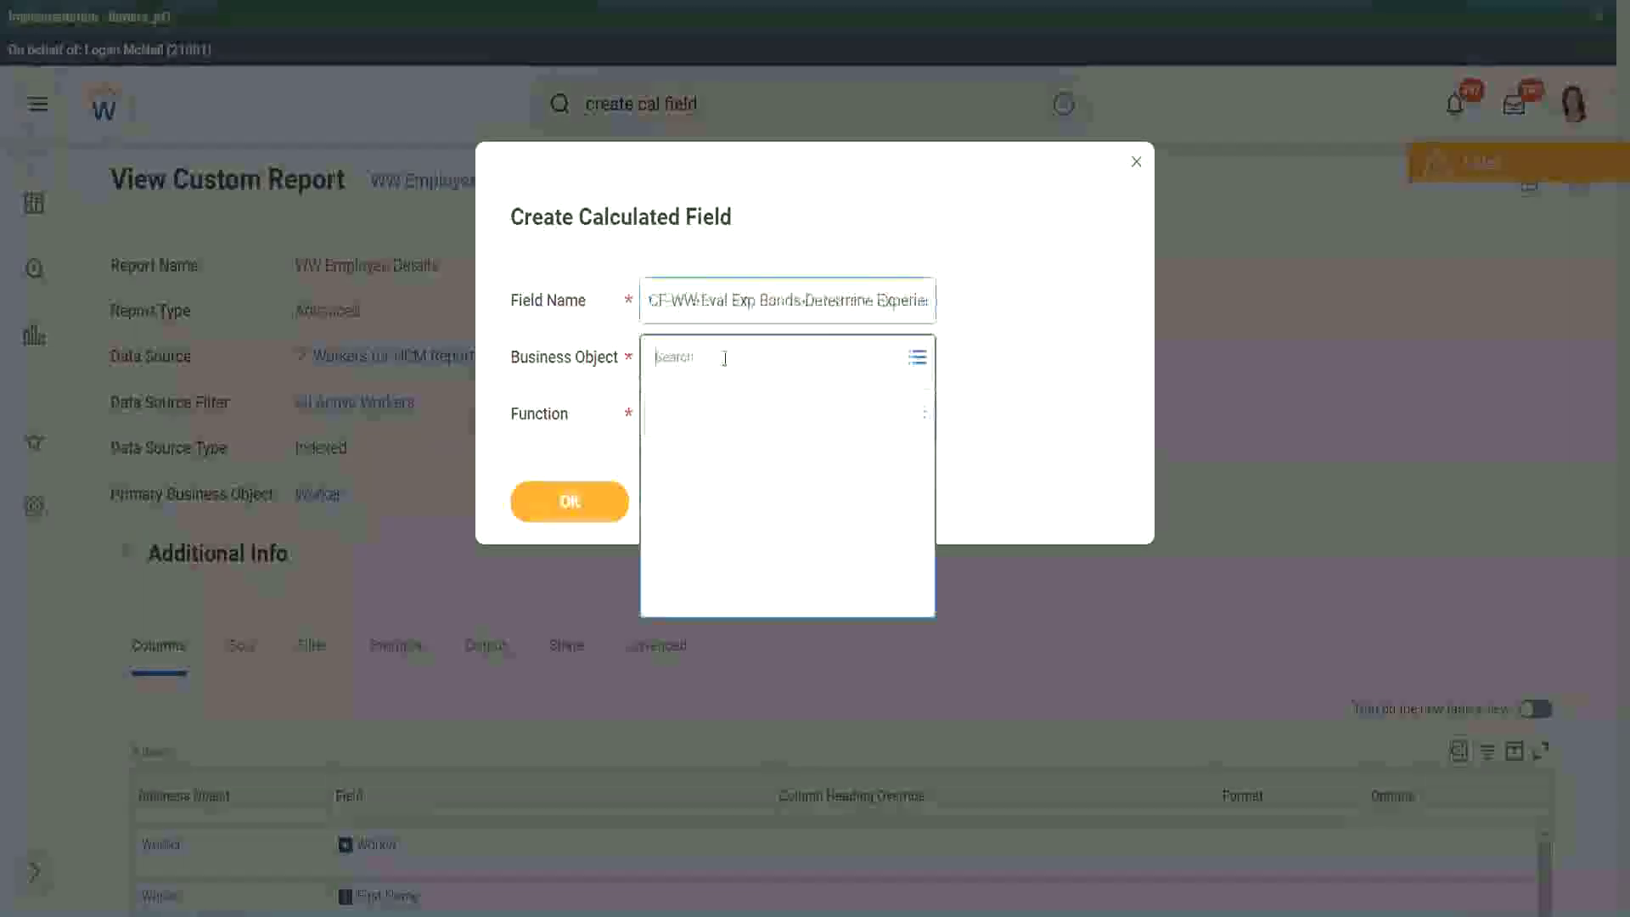
{"action": "type", "text": "worker"}
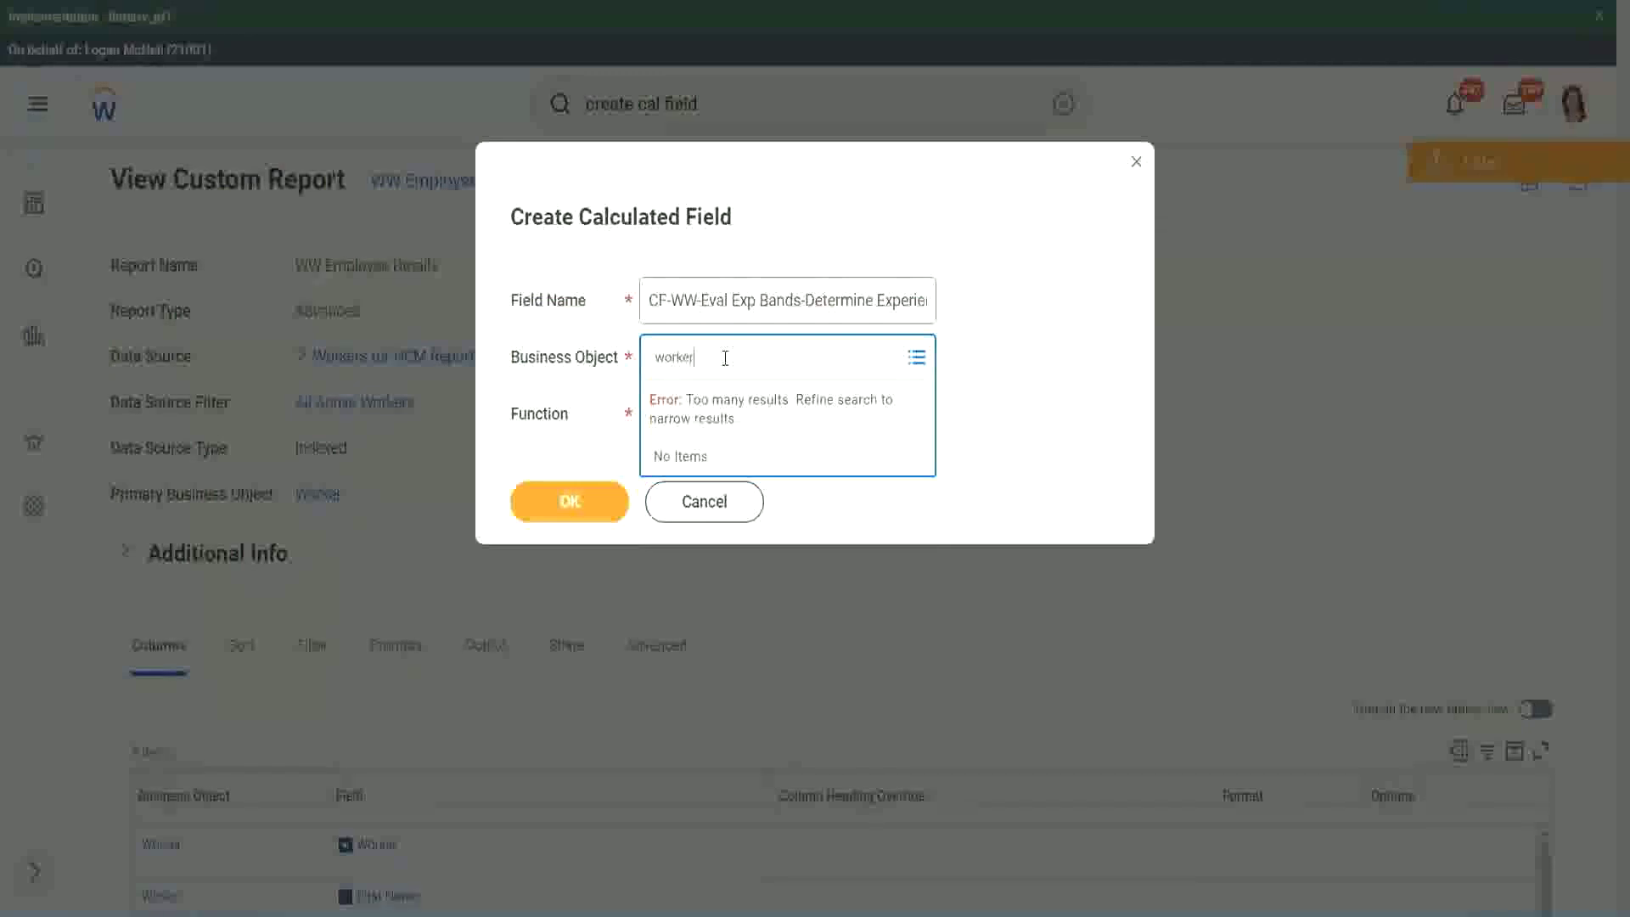
{"action": "key", "text": "Return"}
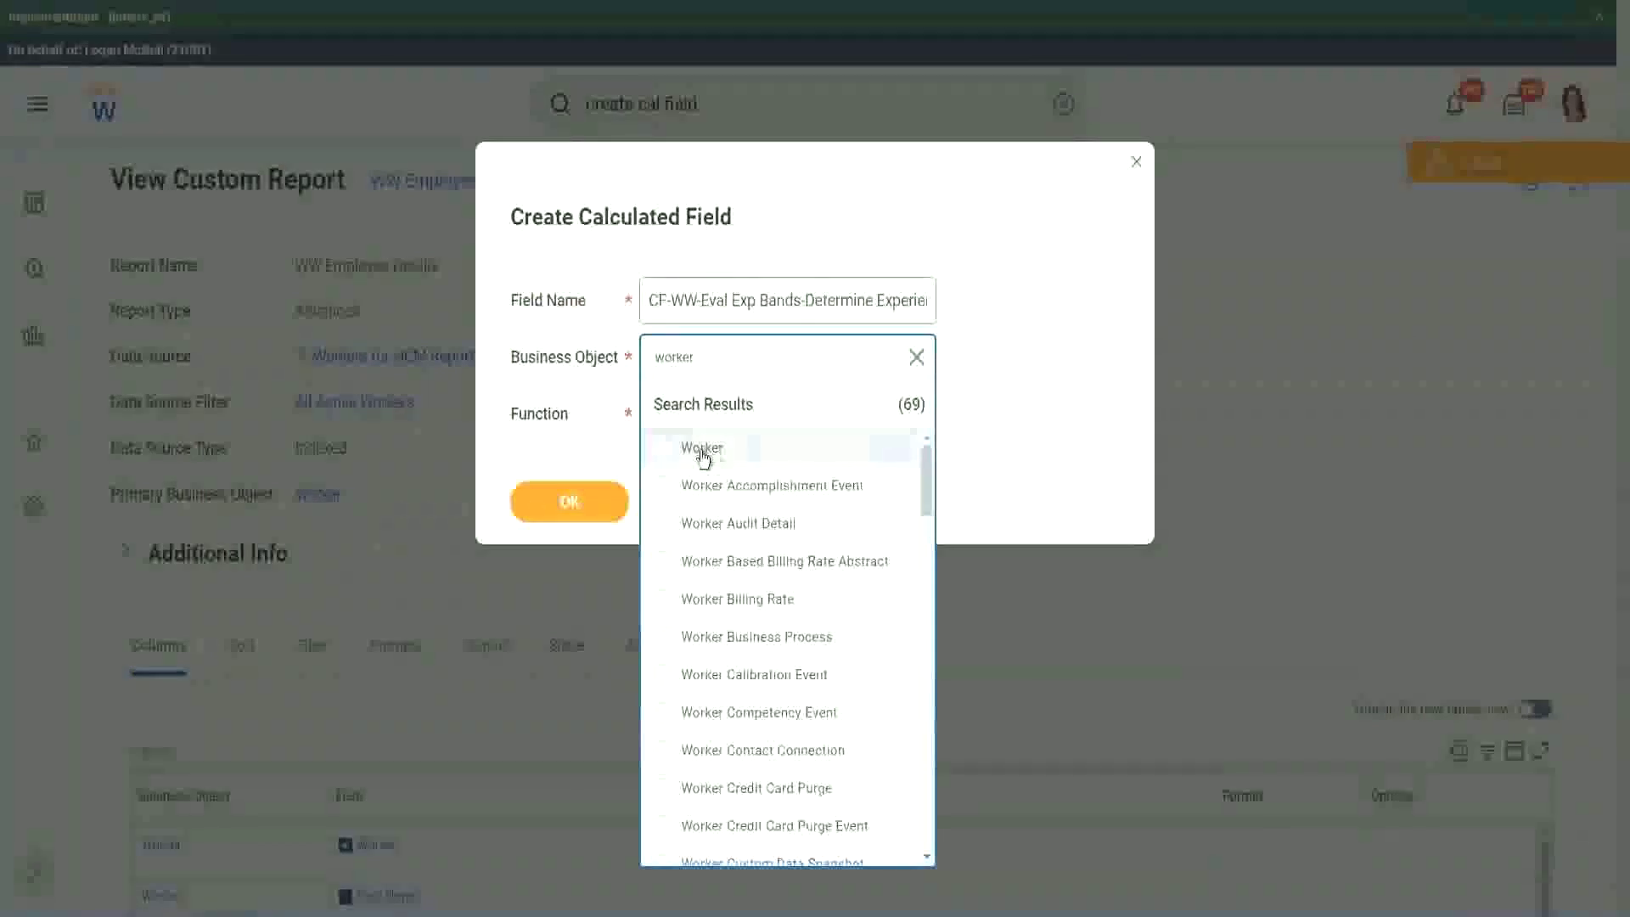
{"action": "left_click", "coordinate": [703, 451]}
{"action": "left_click", "coordinate": [689, 411]}
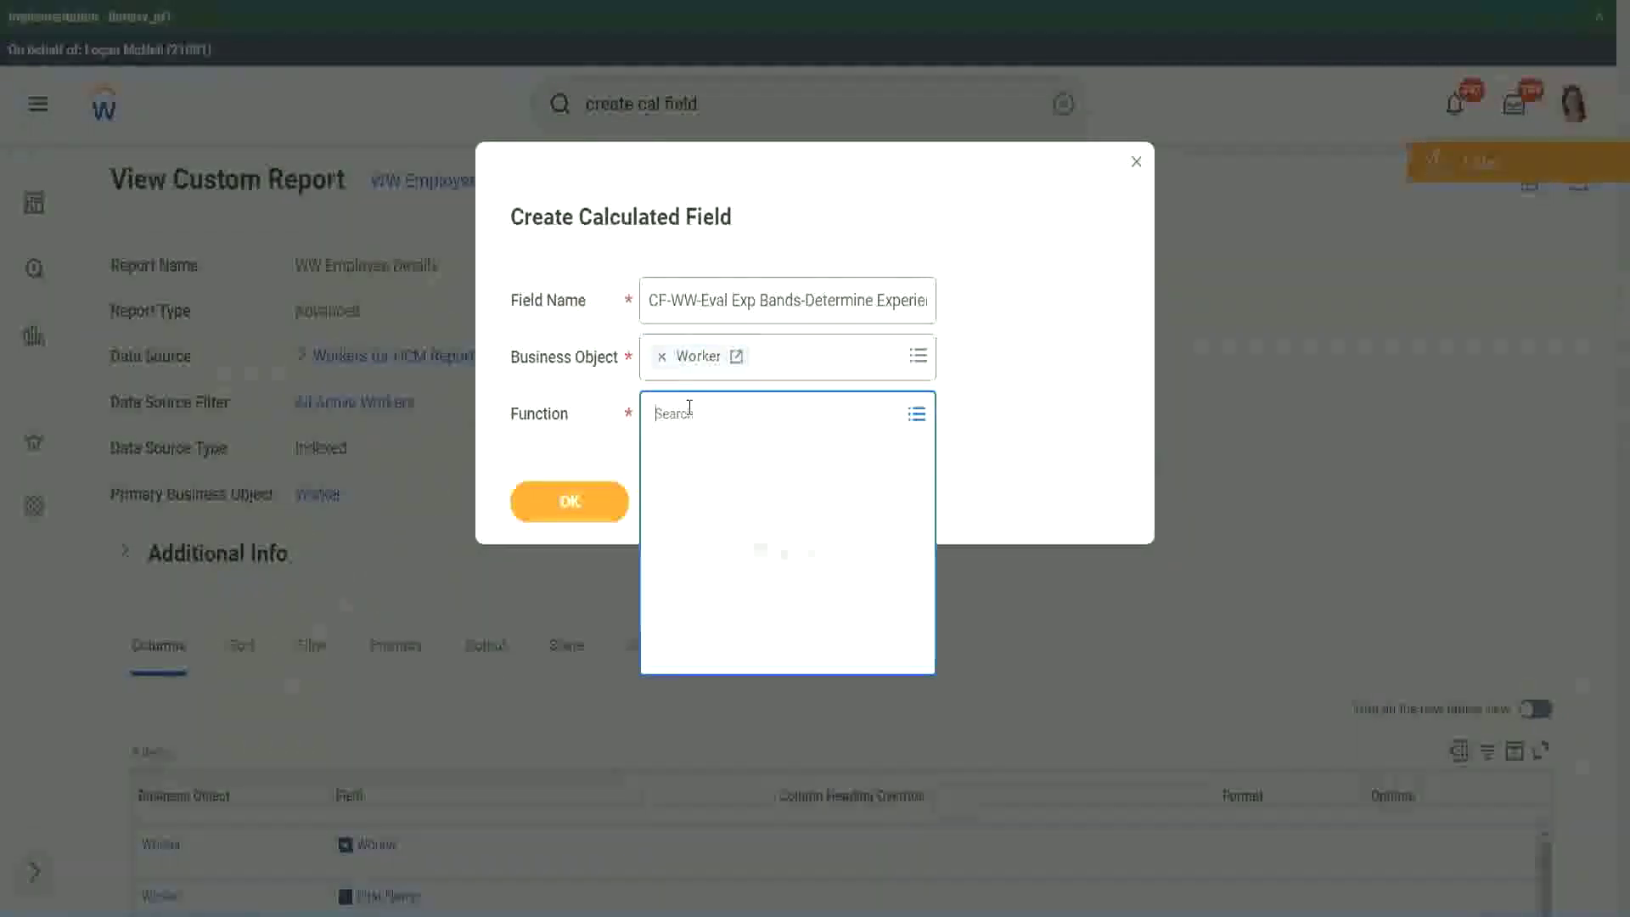
{"action": "type", "text": "eval exp"}
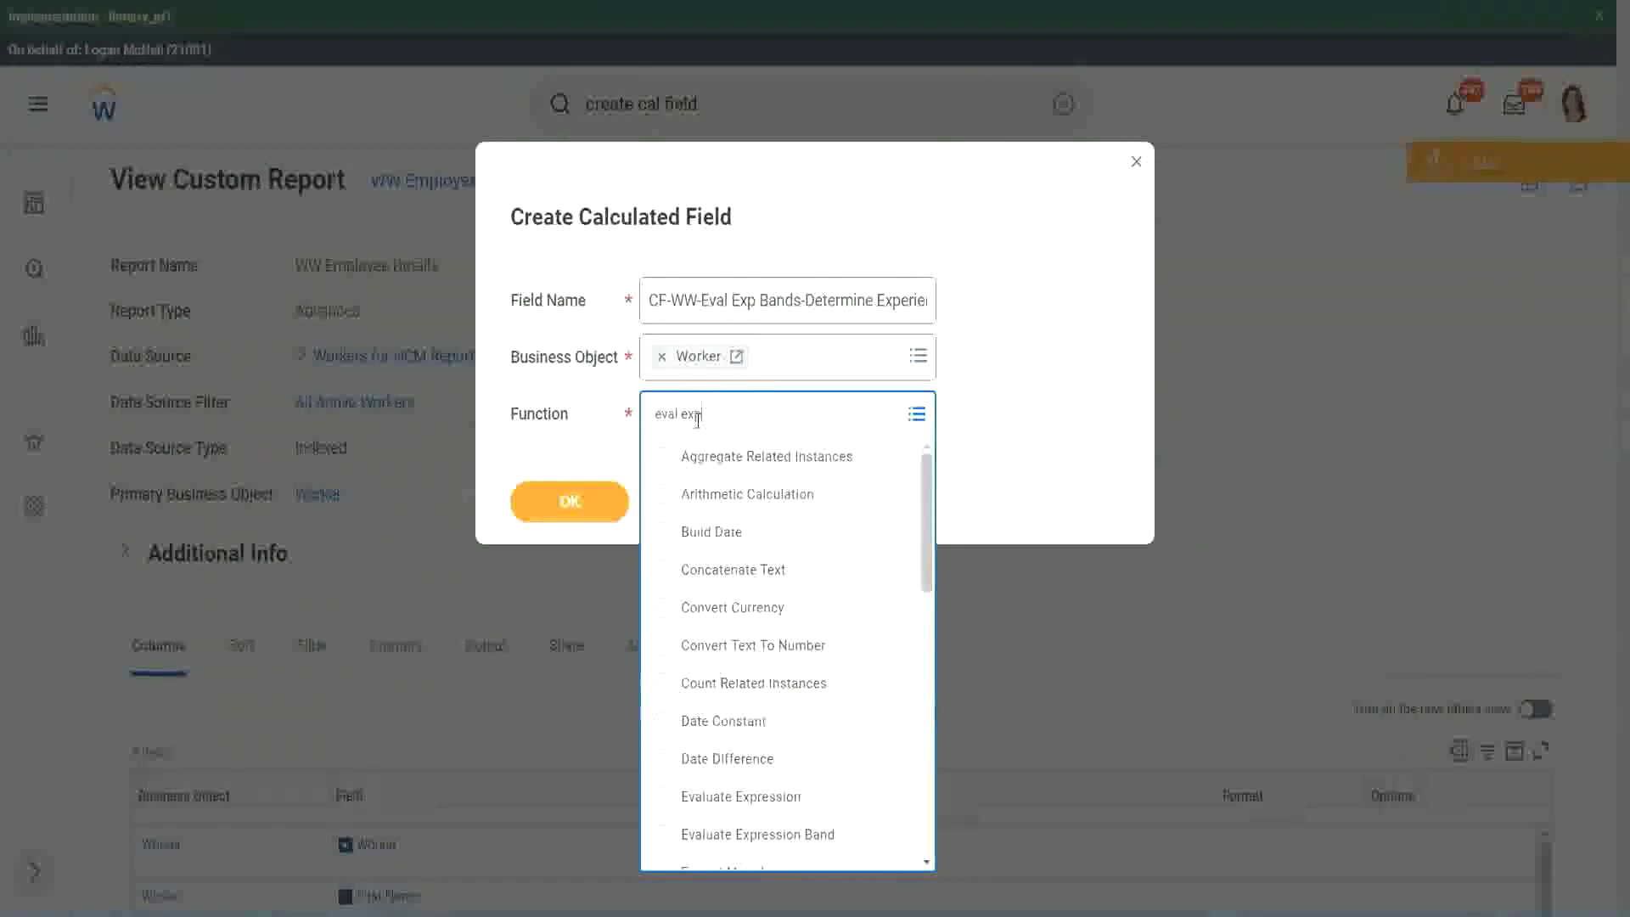
{"action": "key", "text": "Return"}
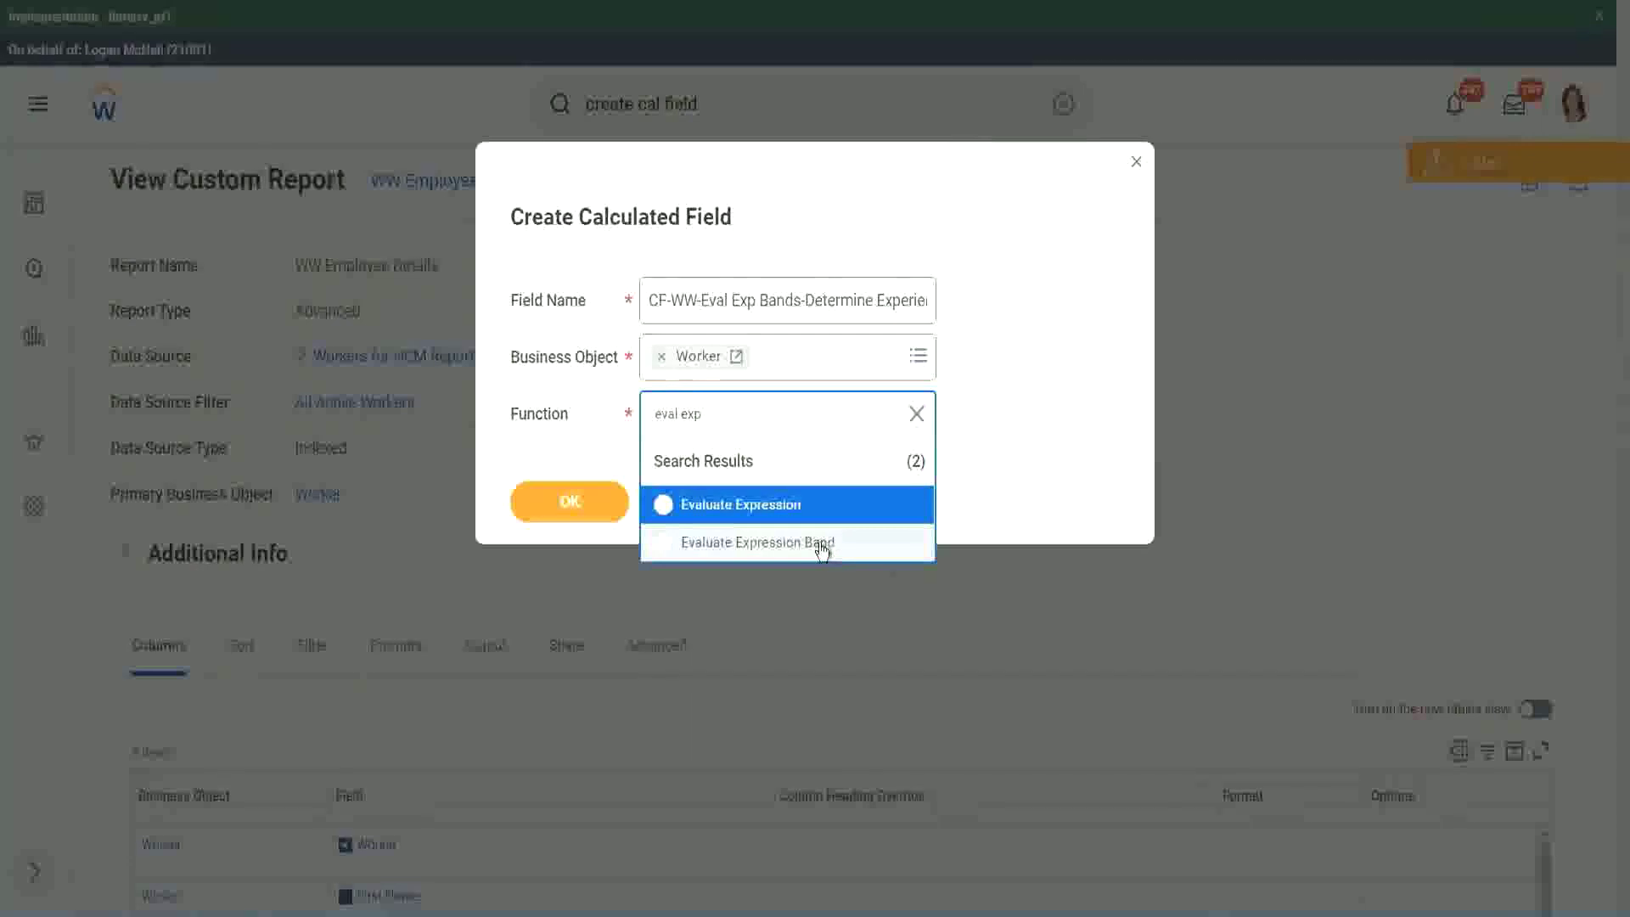
{"action": "left_click", "coordinate": [824, 545]}
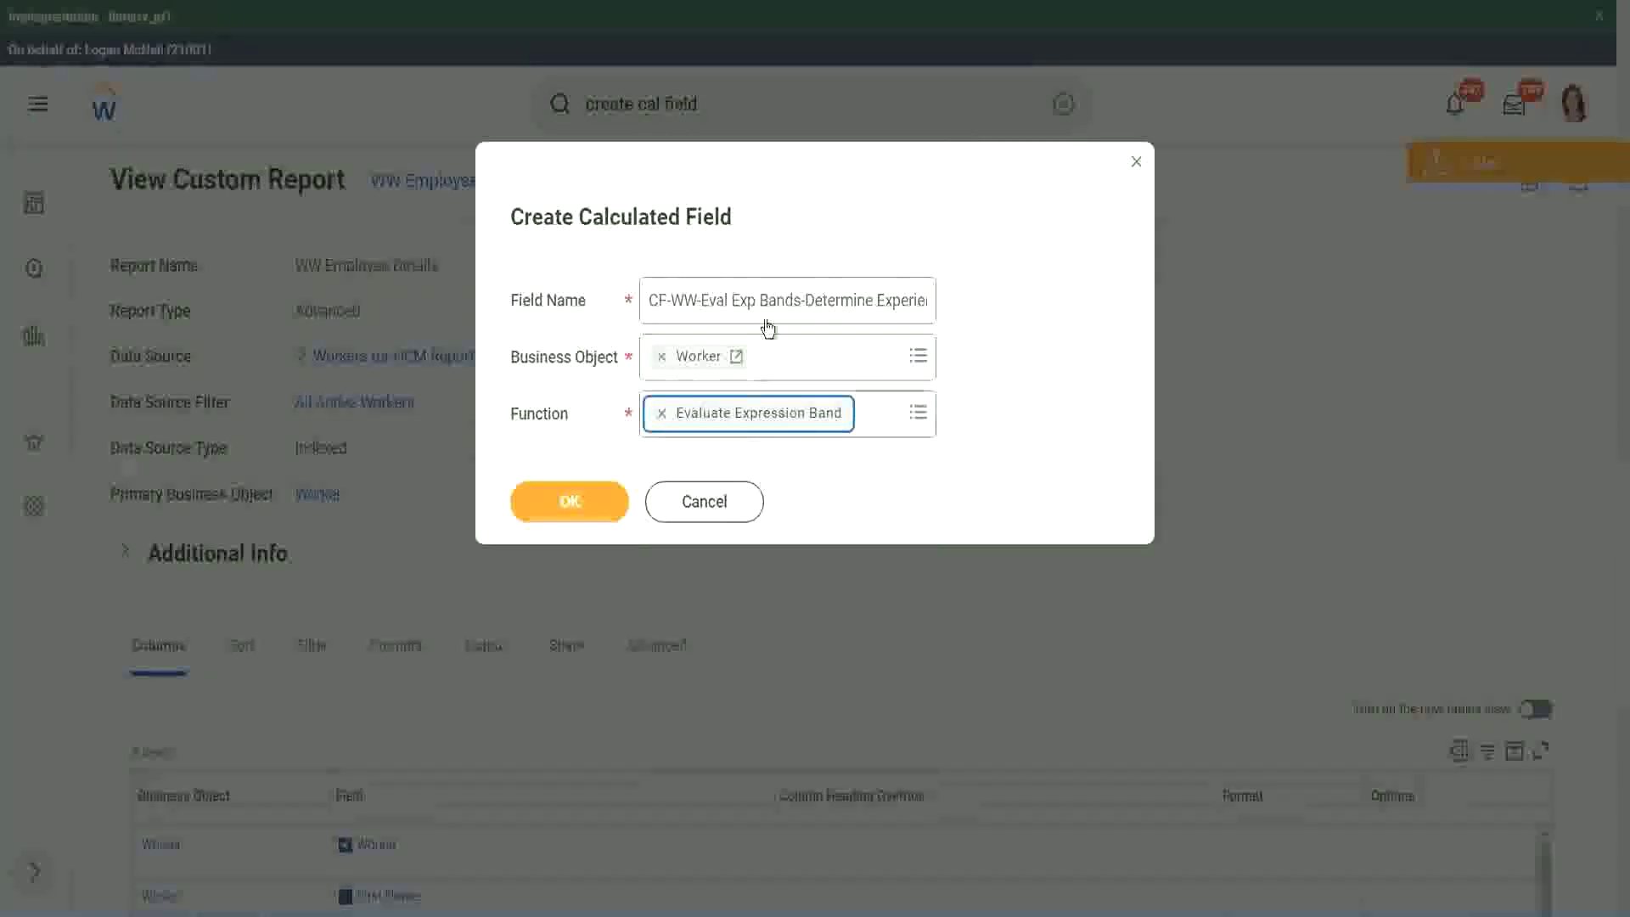
Change "Bands" after "Eval Exp" to "Band" in the field name and proceed to the field's calculation definition.
{"action": "left_click", "coordinate": [798, 299]}
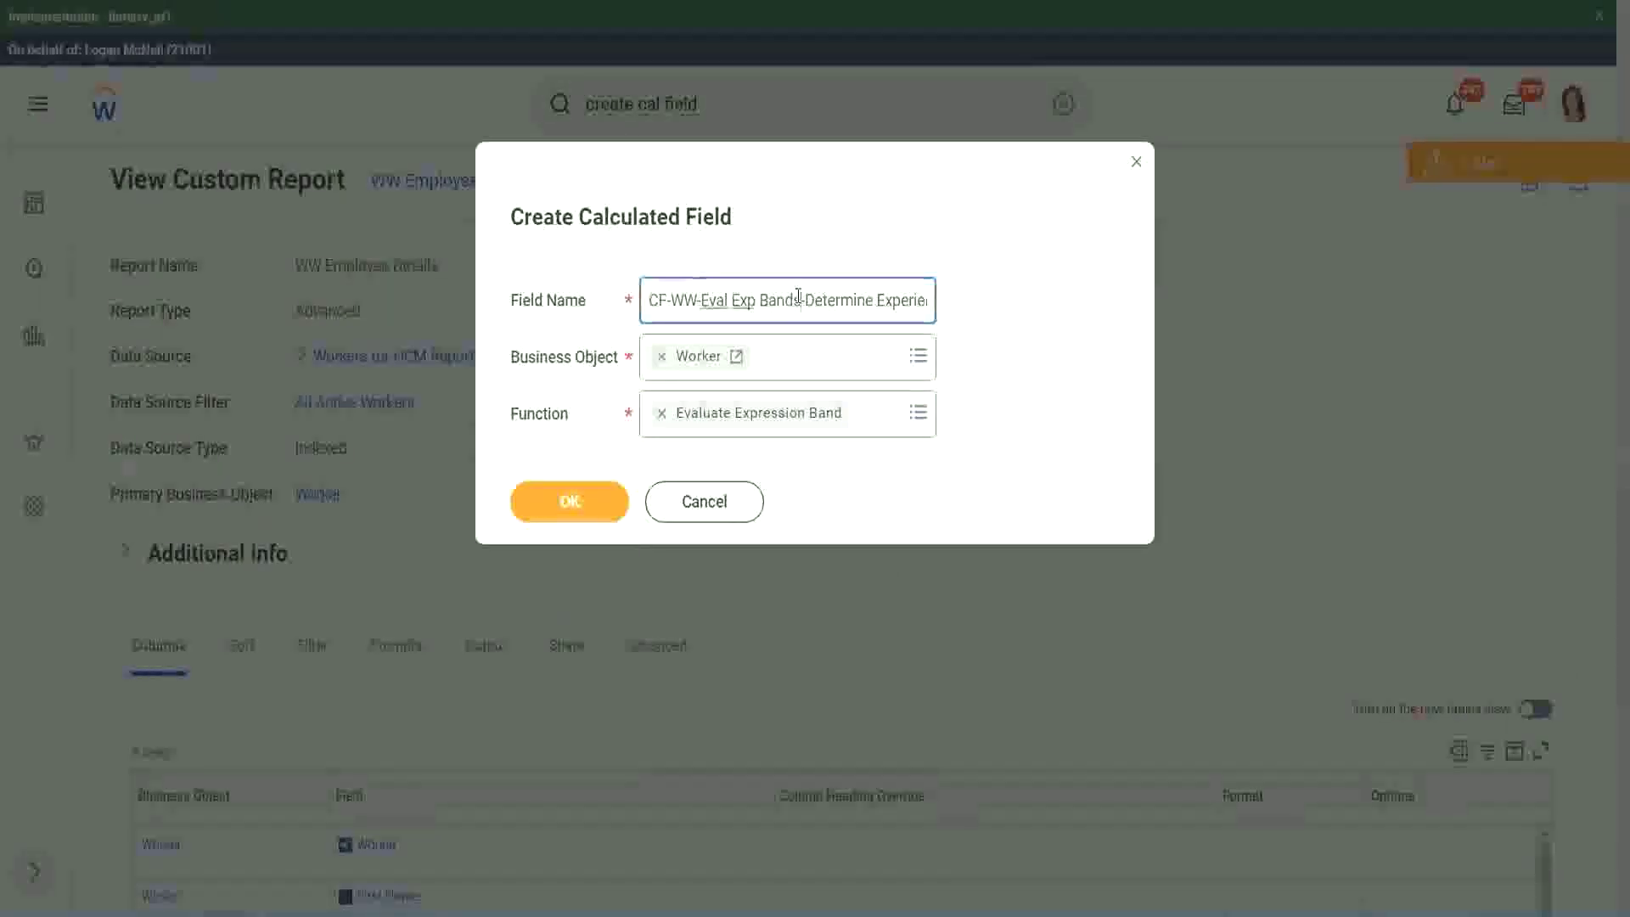
{"action": "key", "text": "BackSpace"}
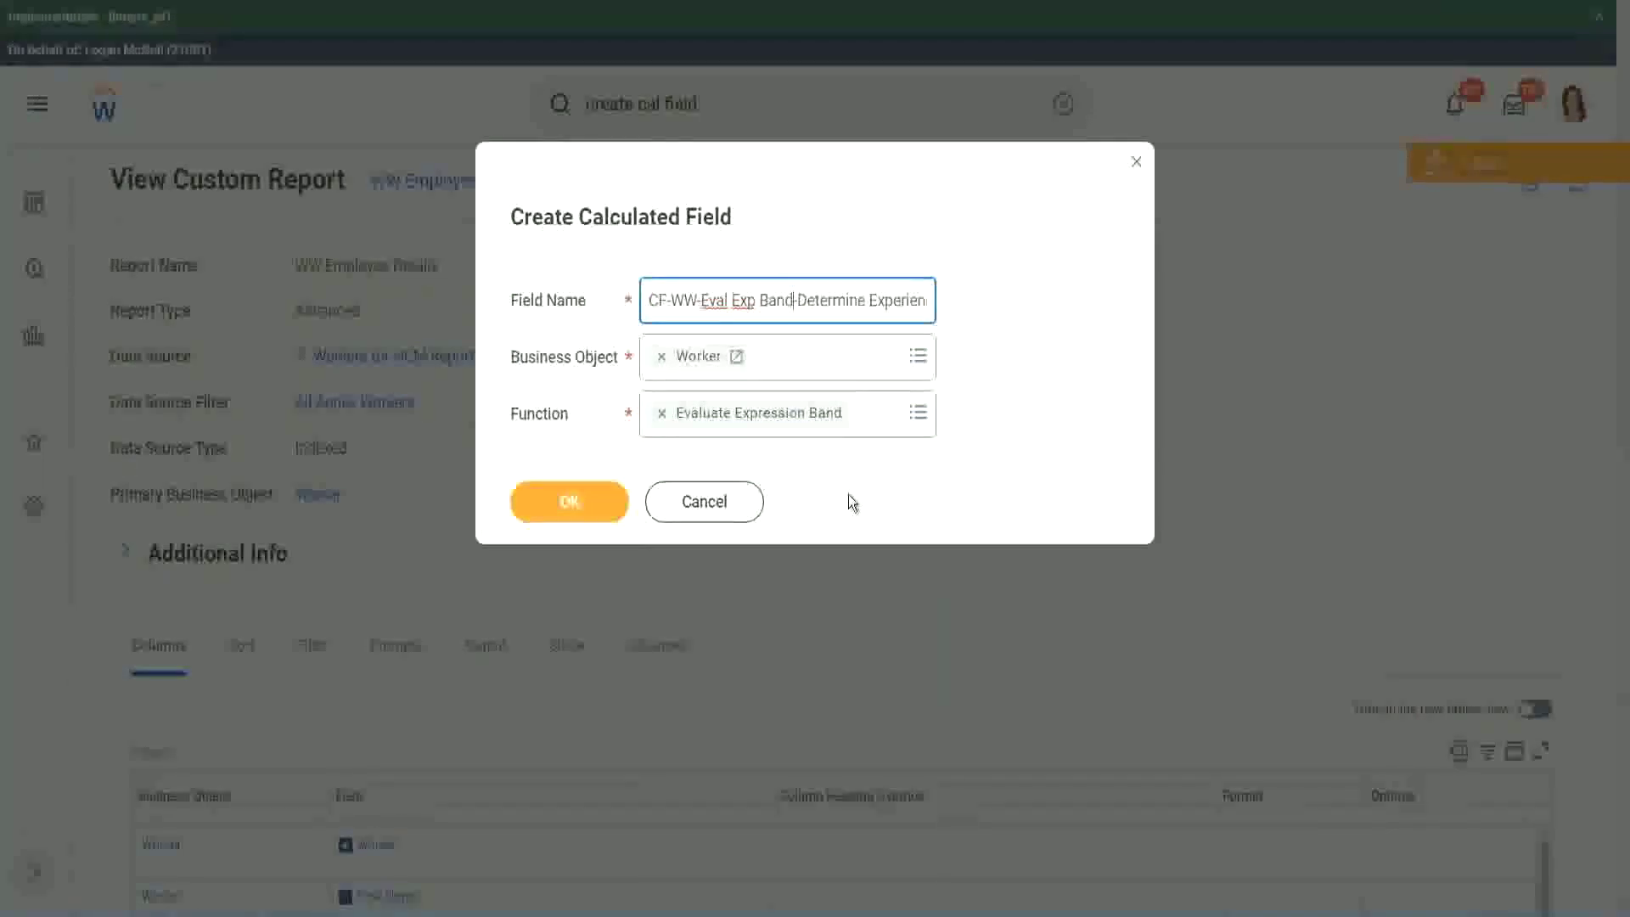
{"action": "left_click", "coordinate": [573, 504]}
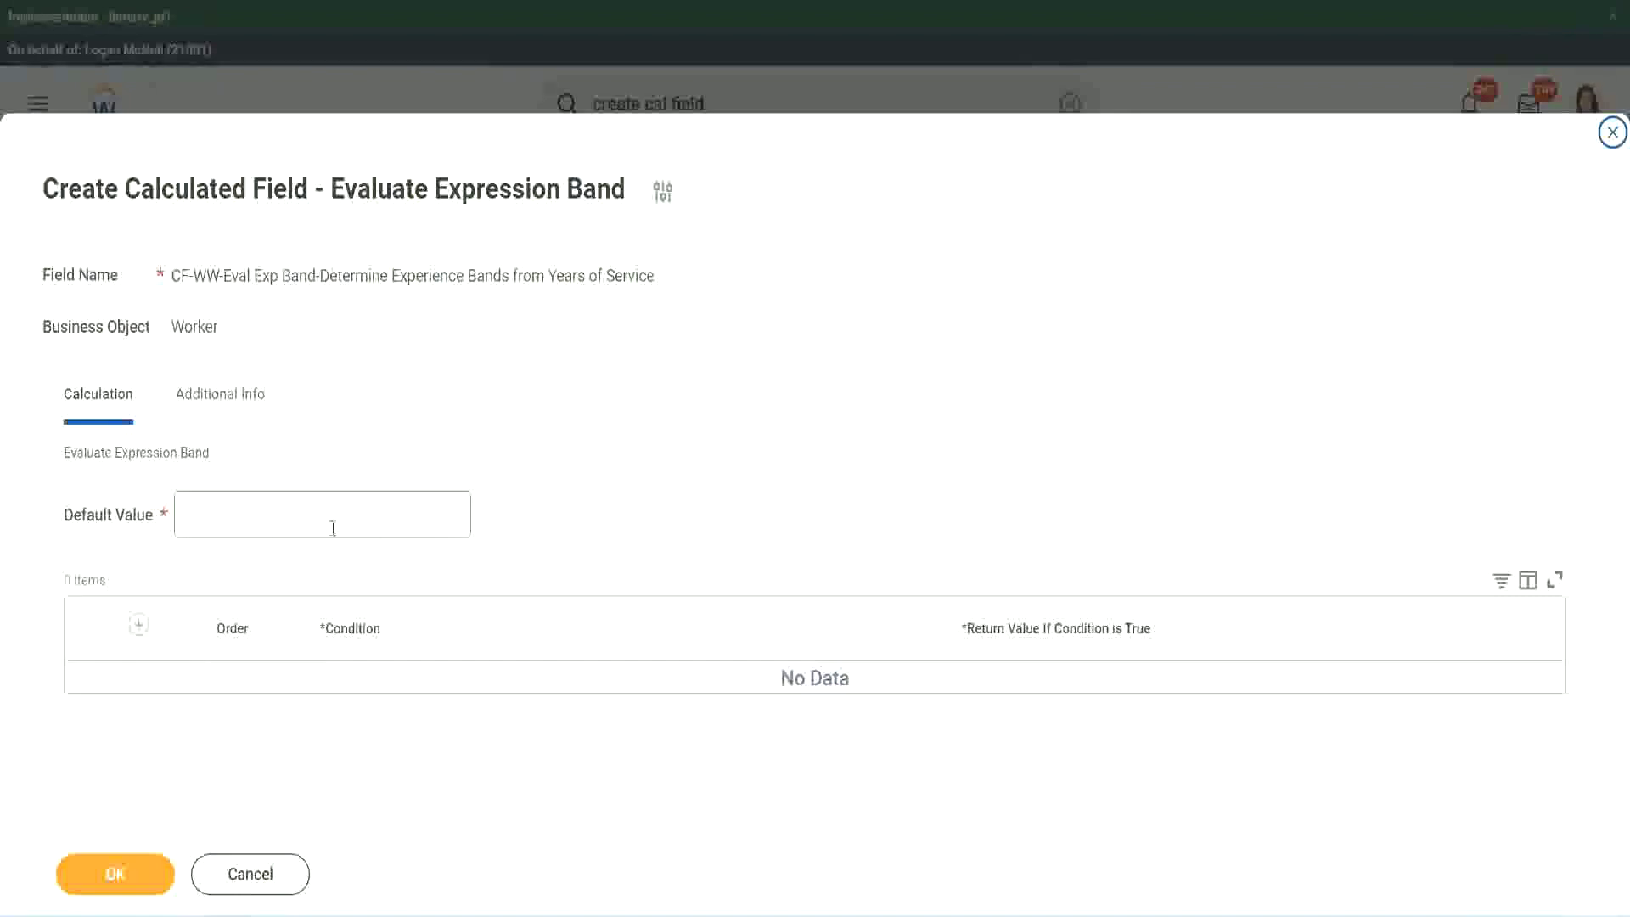
Set the default value to "-" and add a first condition row.
{"action": "left_click", "coordinate": [236, 524]}
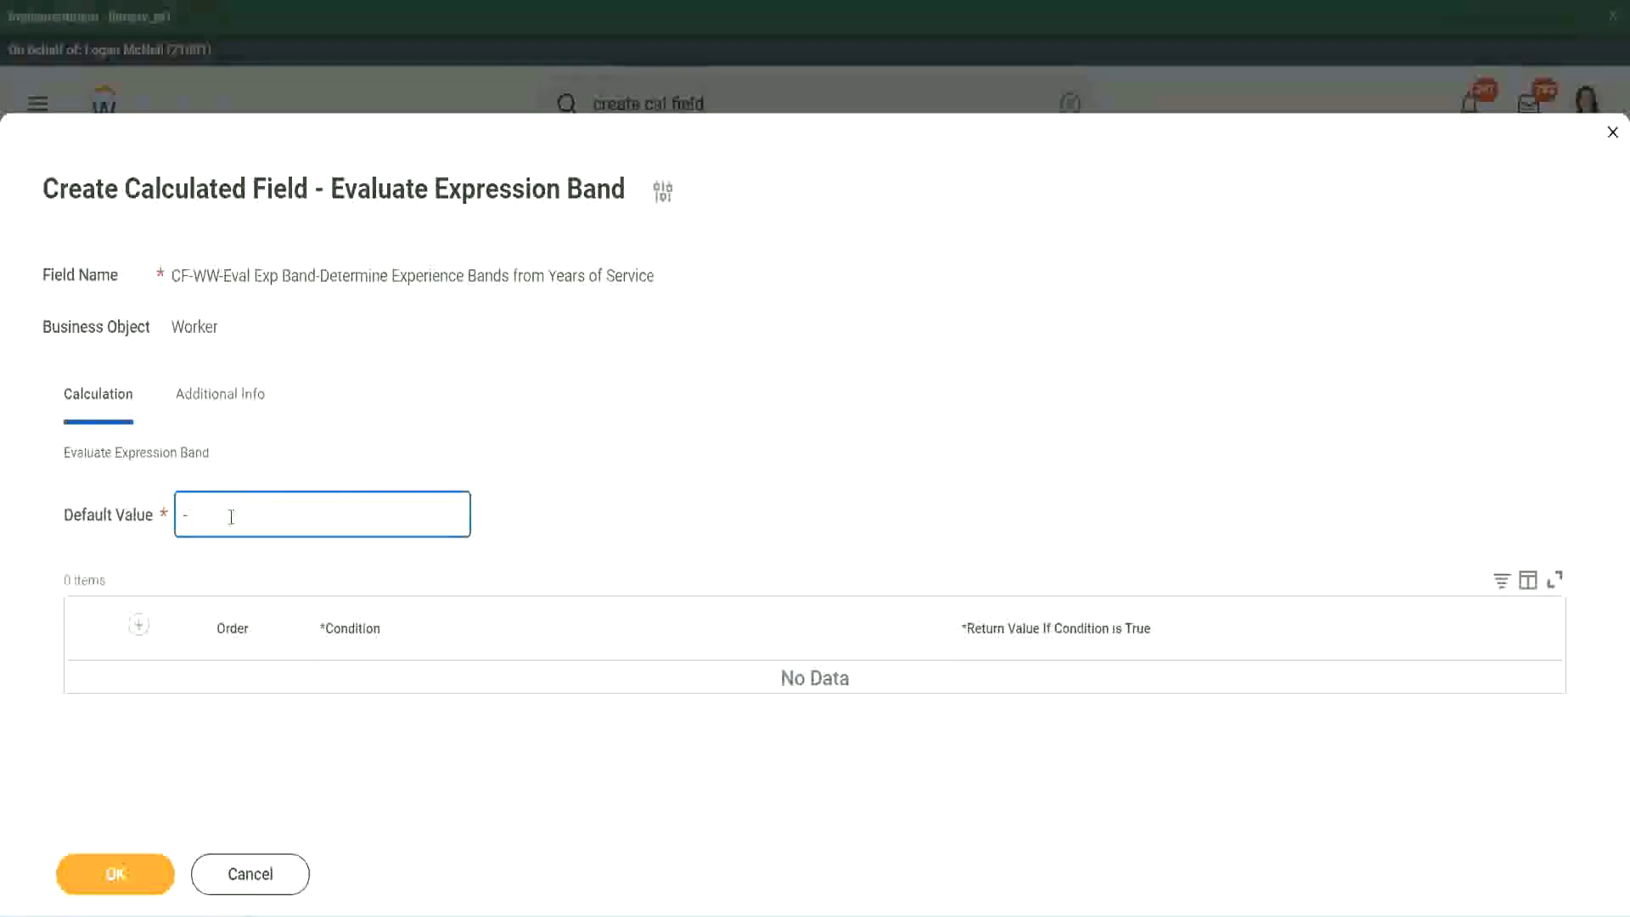
{"action": "left_click", "coordinate": [138, 625]}
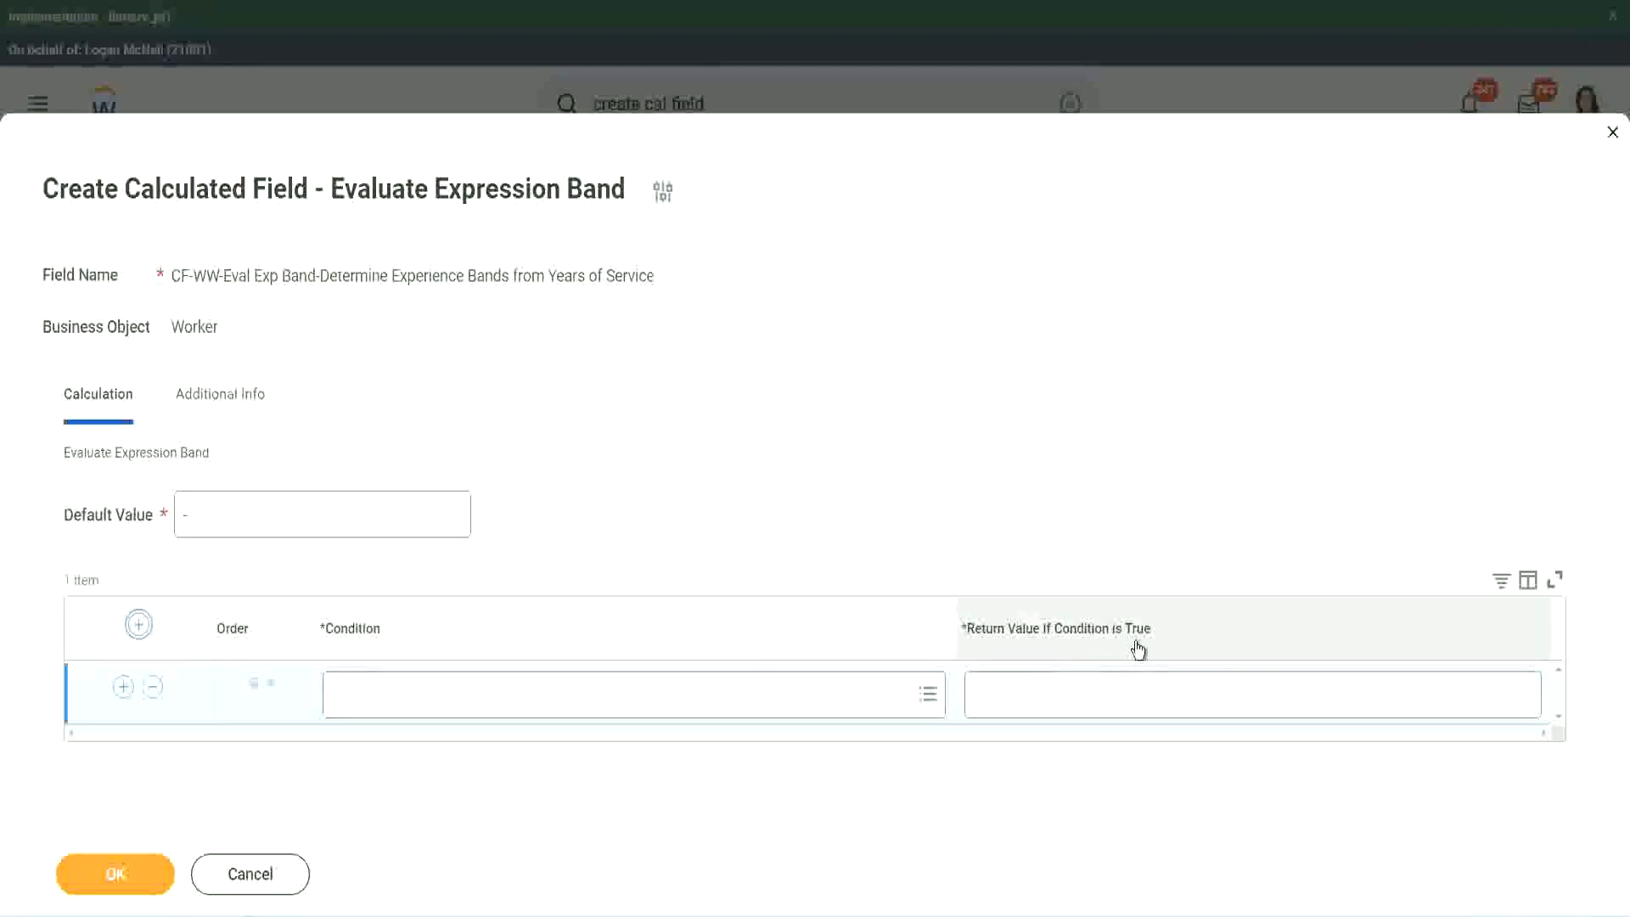
{"action": "left_click", "coordinate": [1061, 693]}
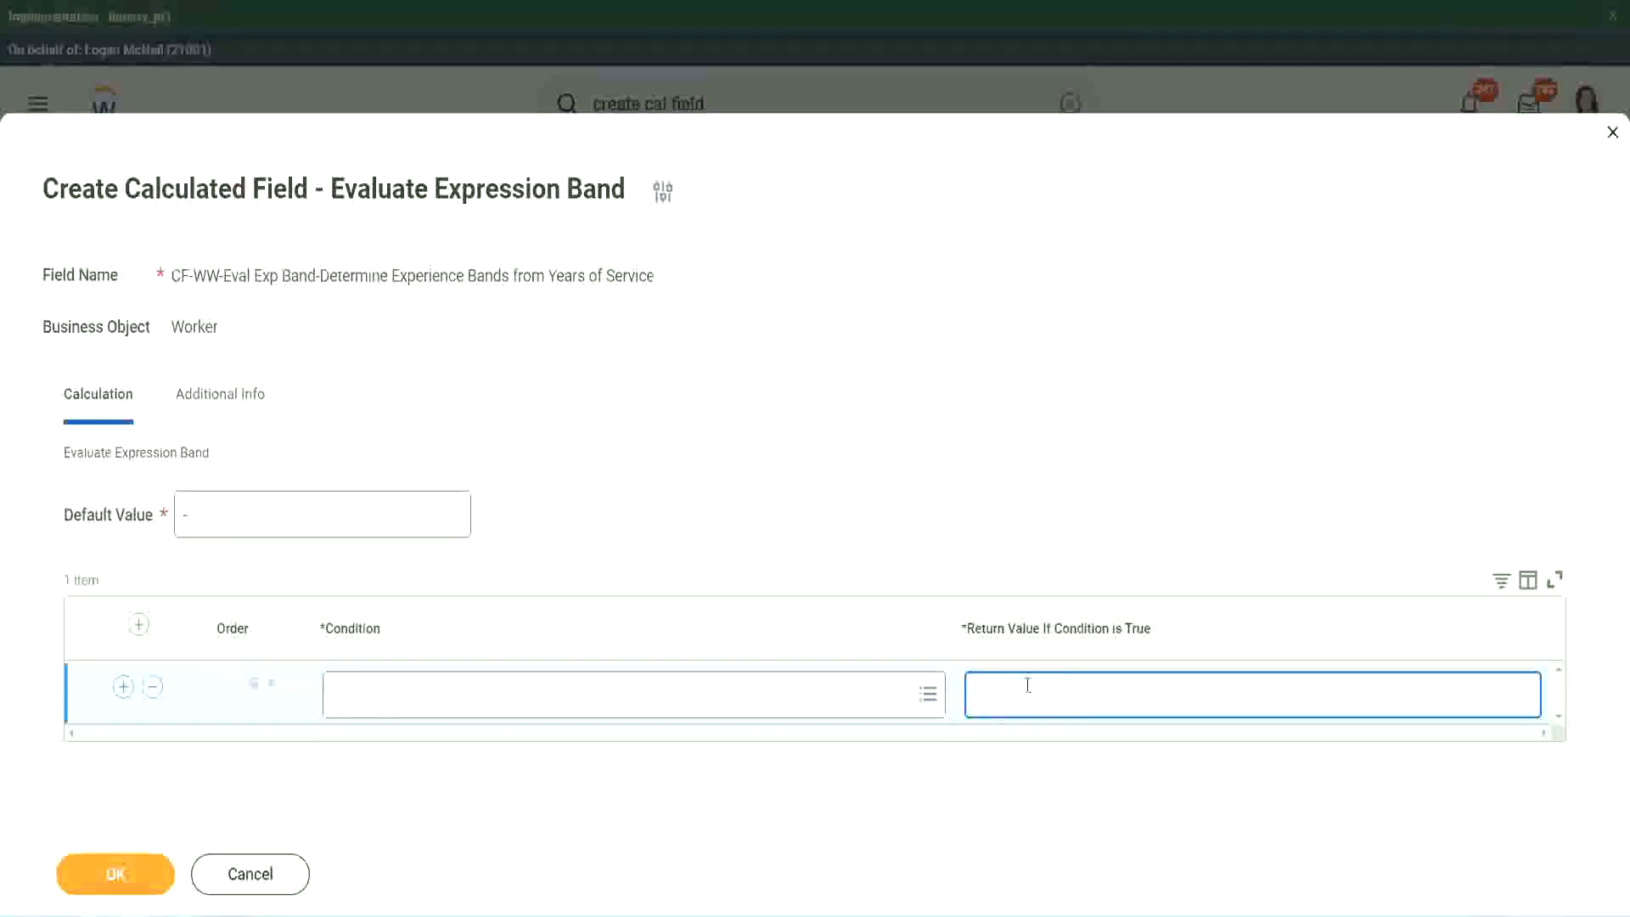
{"action": "type", "text": "adkadjaidjaijdiaj"}
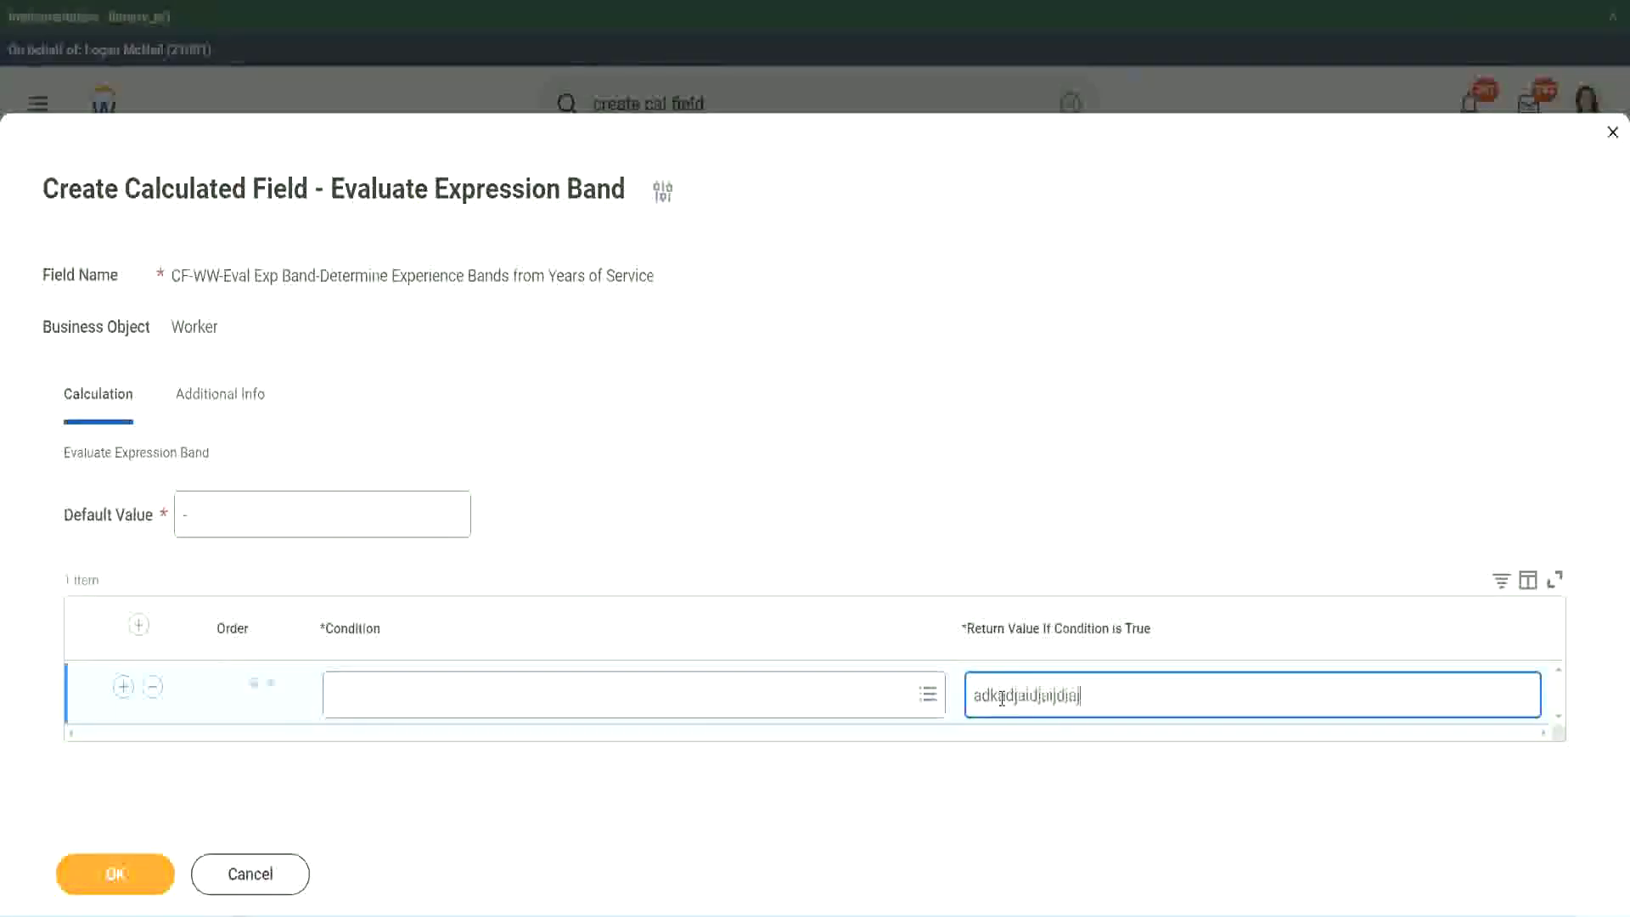
{"action": "key", "text": "BackSpace"}
{"action": "key", "text": "BackSpace"}
{"action": "key", "text": "BackSpace"}
{"action": "key", "text": "BackSpace"}
{"action": "key", "text": "BackSpace"}
{"action": "key", "text": "BackSpace"}
{"action": "key", "text": "BackSpace"}
{"action": "key", "text": "BackSpace"}
{"action": "key", "text": "BackSpace"}
{"action": "key", "text": "BackSpace"}
{"action": "key", "text": "BackSpace"}
{"action": "key", "text": "BackSpace"}
{"action": "key", "text": "BackSpace"}
{"action": "key", "text": "BackSpace"}
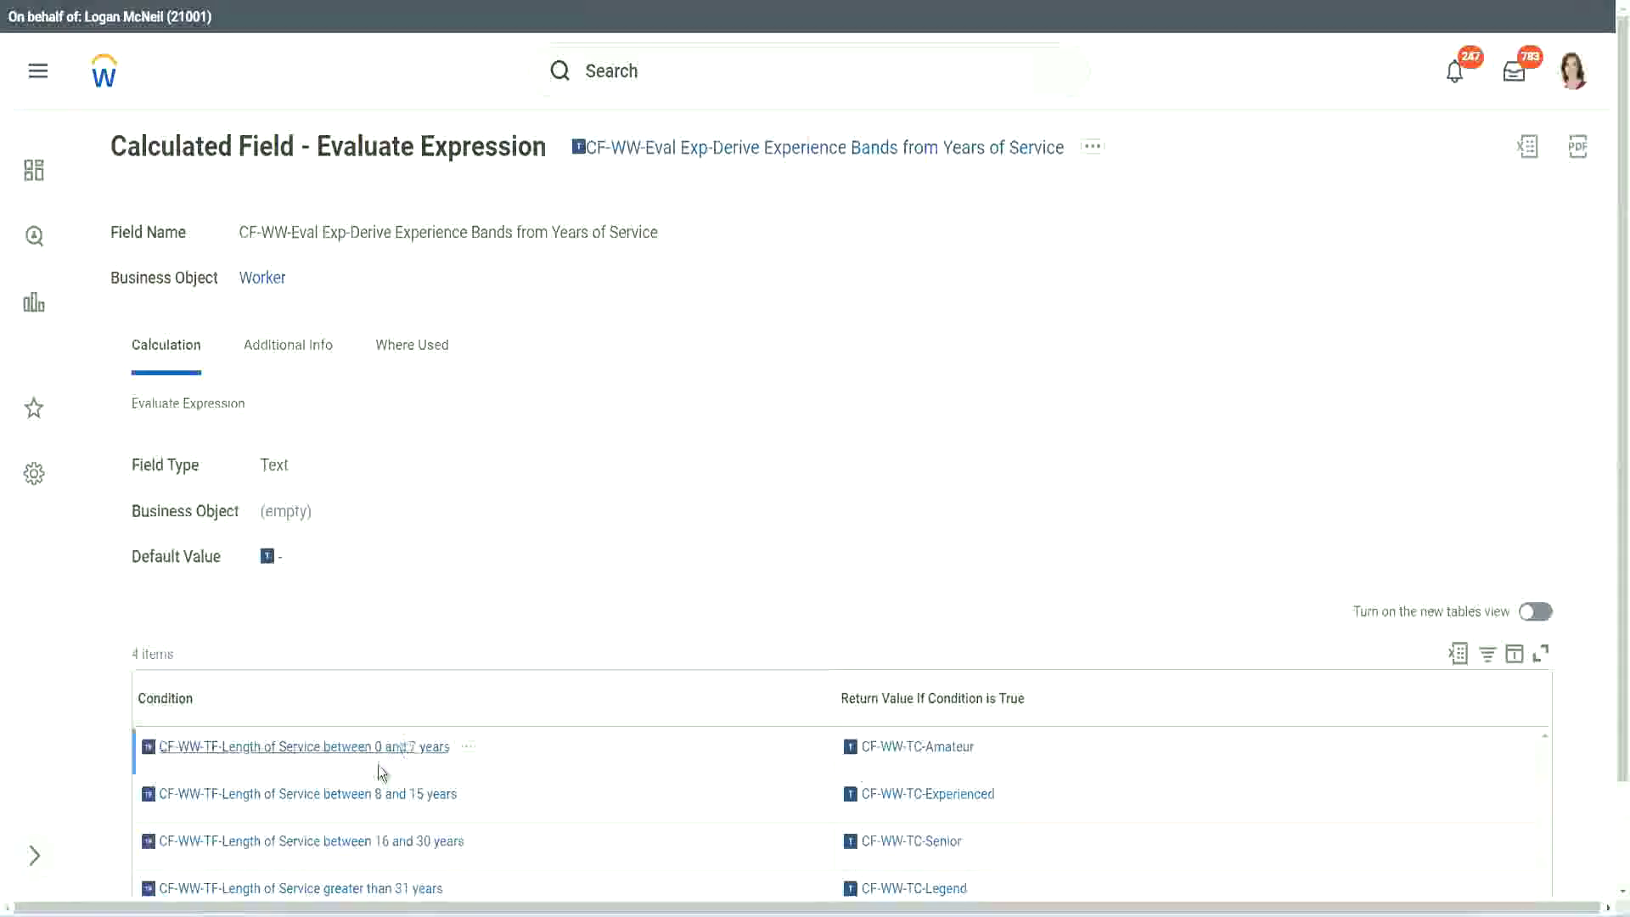
Copy the condition CF-WW-TF-Length of Service between 0 and 7 years from the existing calculated field into the first row, with return value Amateur.
{"action": "right_click", "coordinate": [376, 754]}
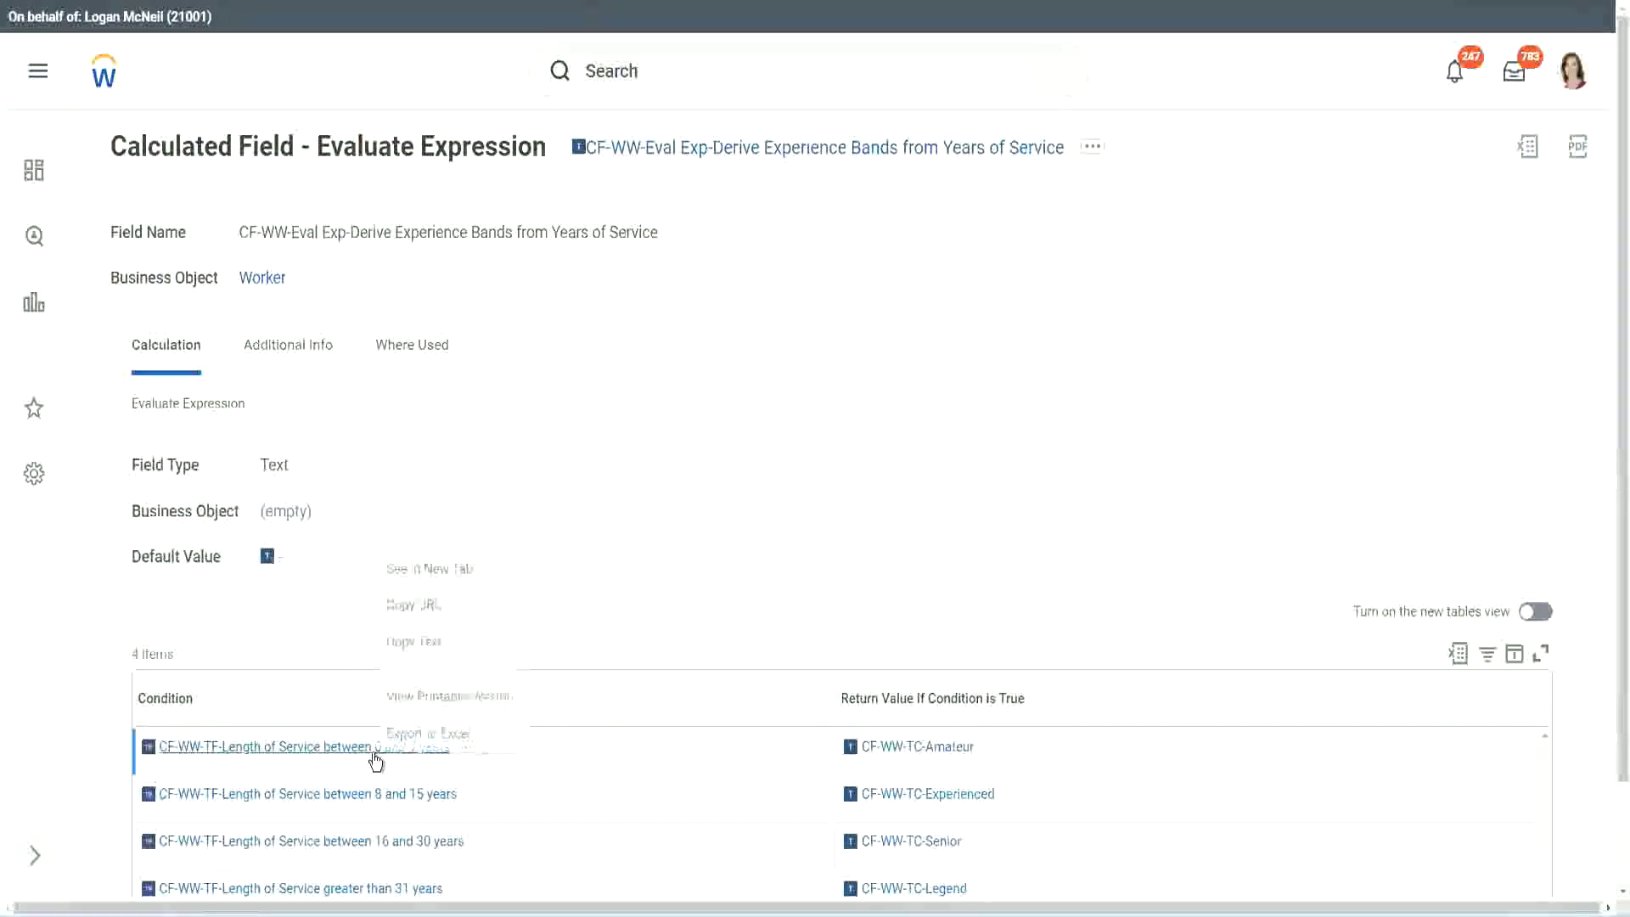
{"action": "left_click", "coordinate": [445, 642]}
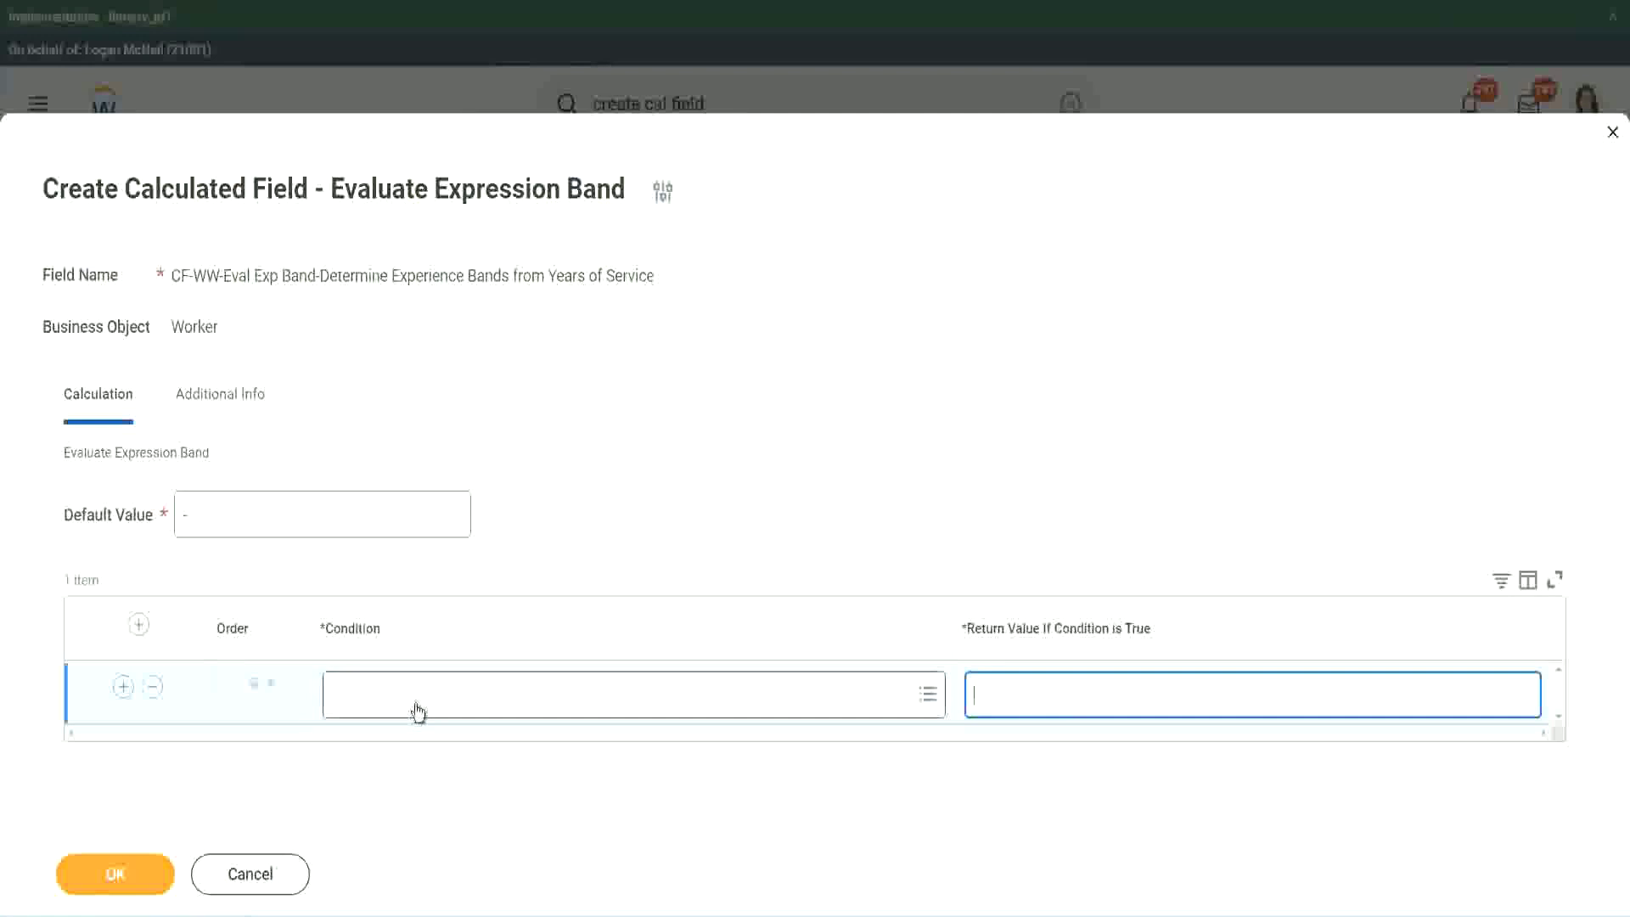
{"action": "left_click", "coordinate": [416, 704]}
{"action": "key", "text": "ctrl+v"}
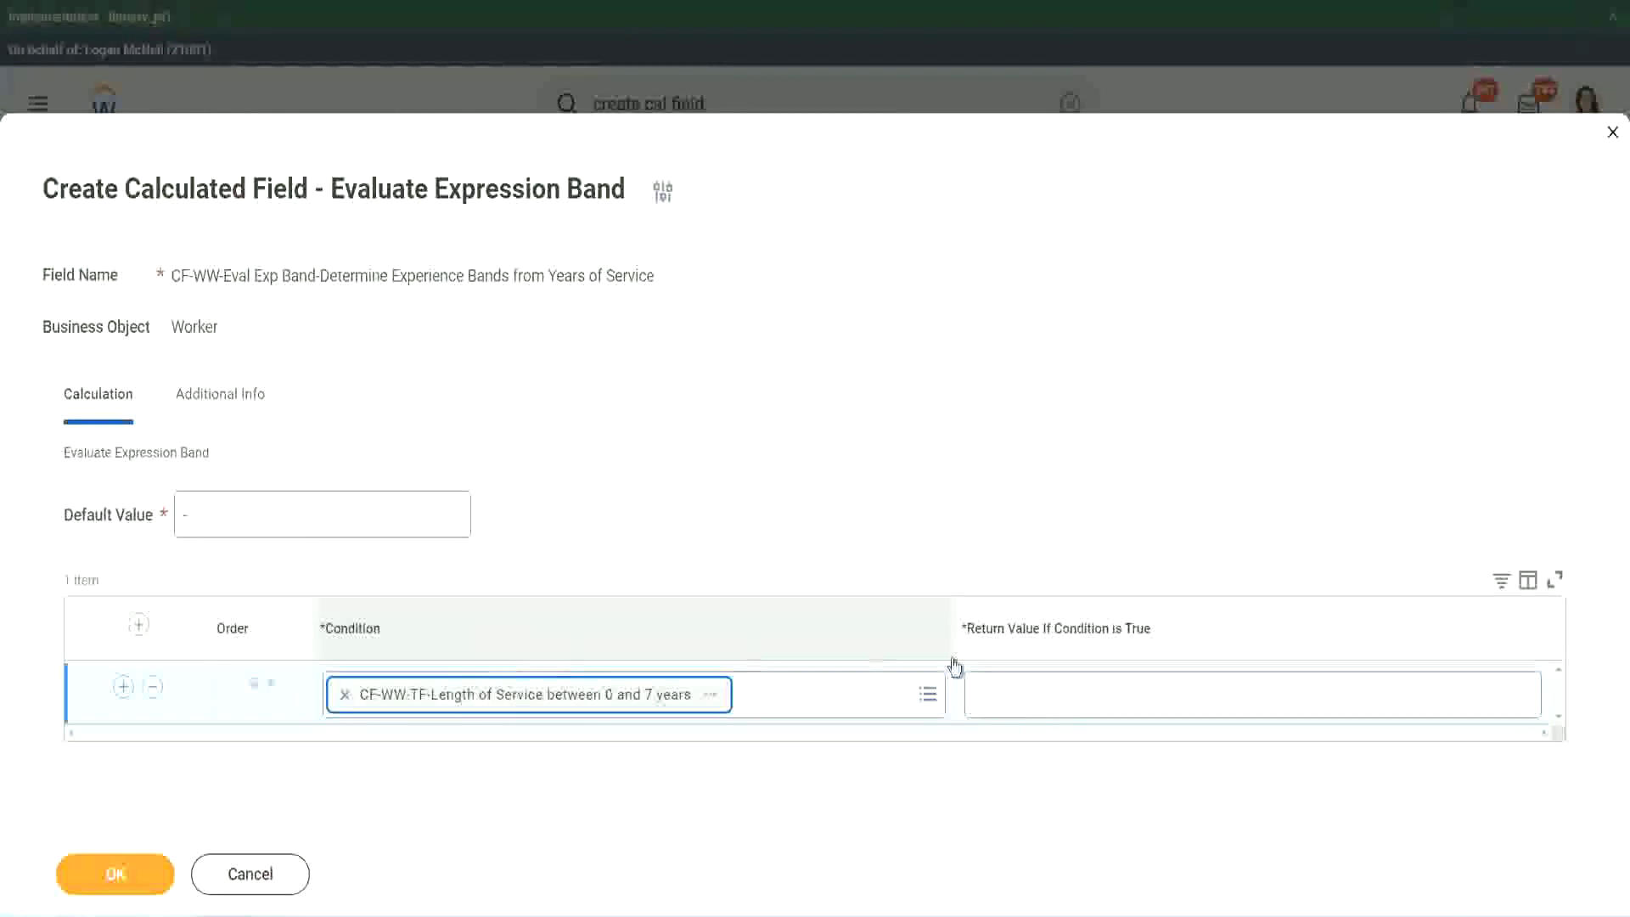
{"action": "left_click", "coordinate": [1030, 679]}
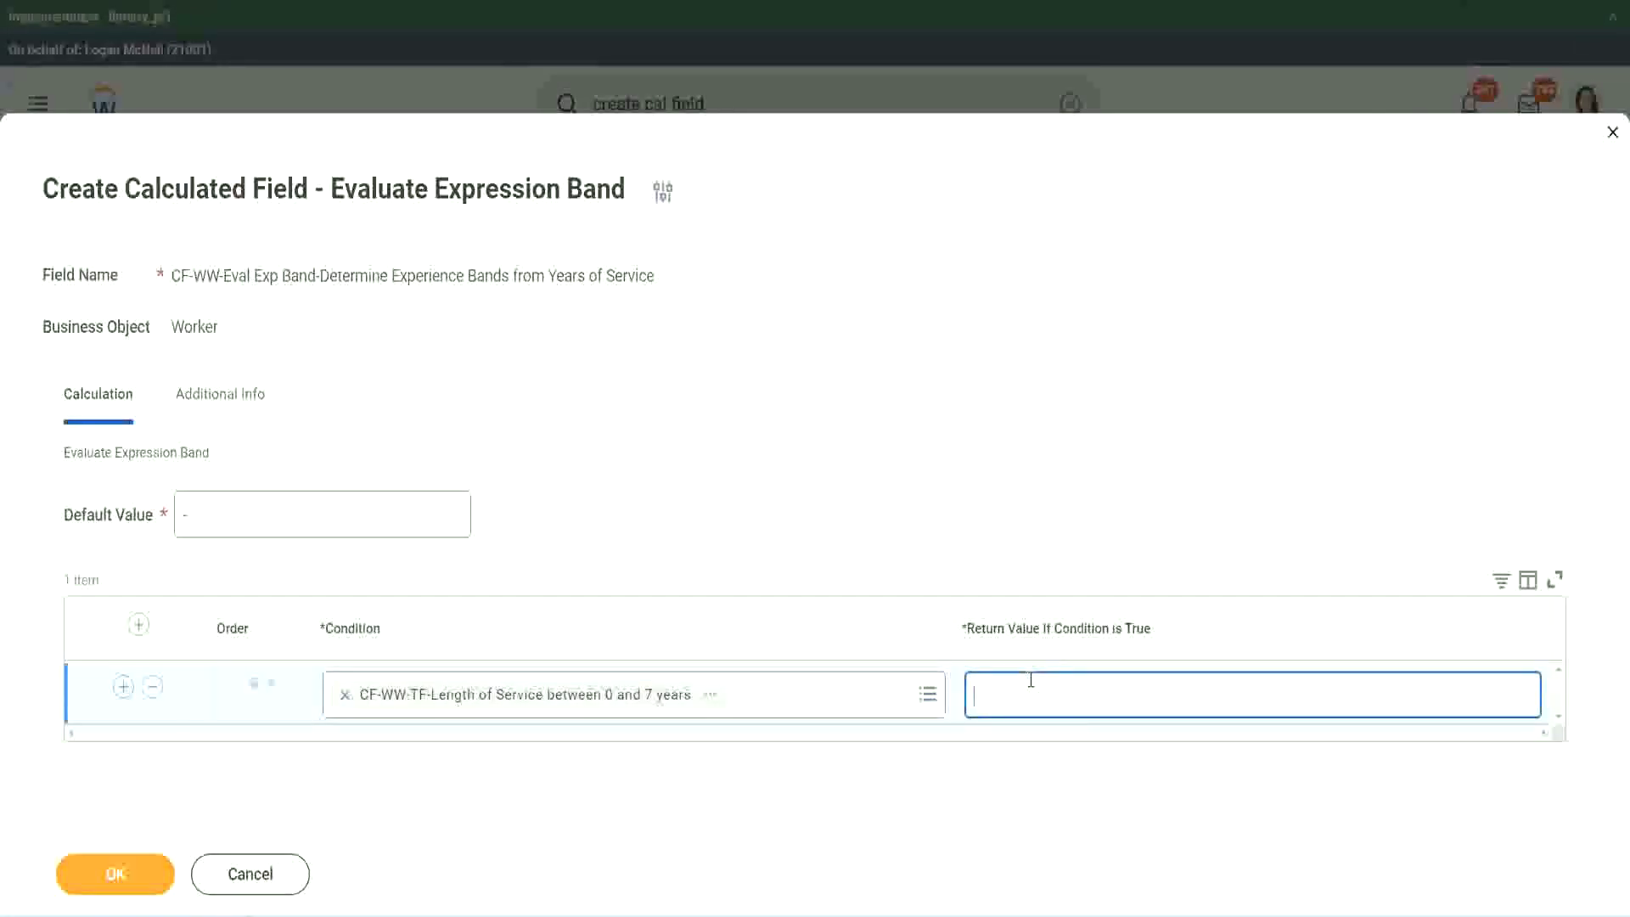
{"action": "type", "text": "Amateur"}
Add three more empty condition rows below the Amateur row.
{"action": "left_click", "coordinate": [123, 686]}
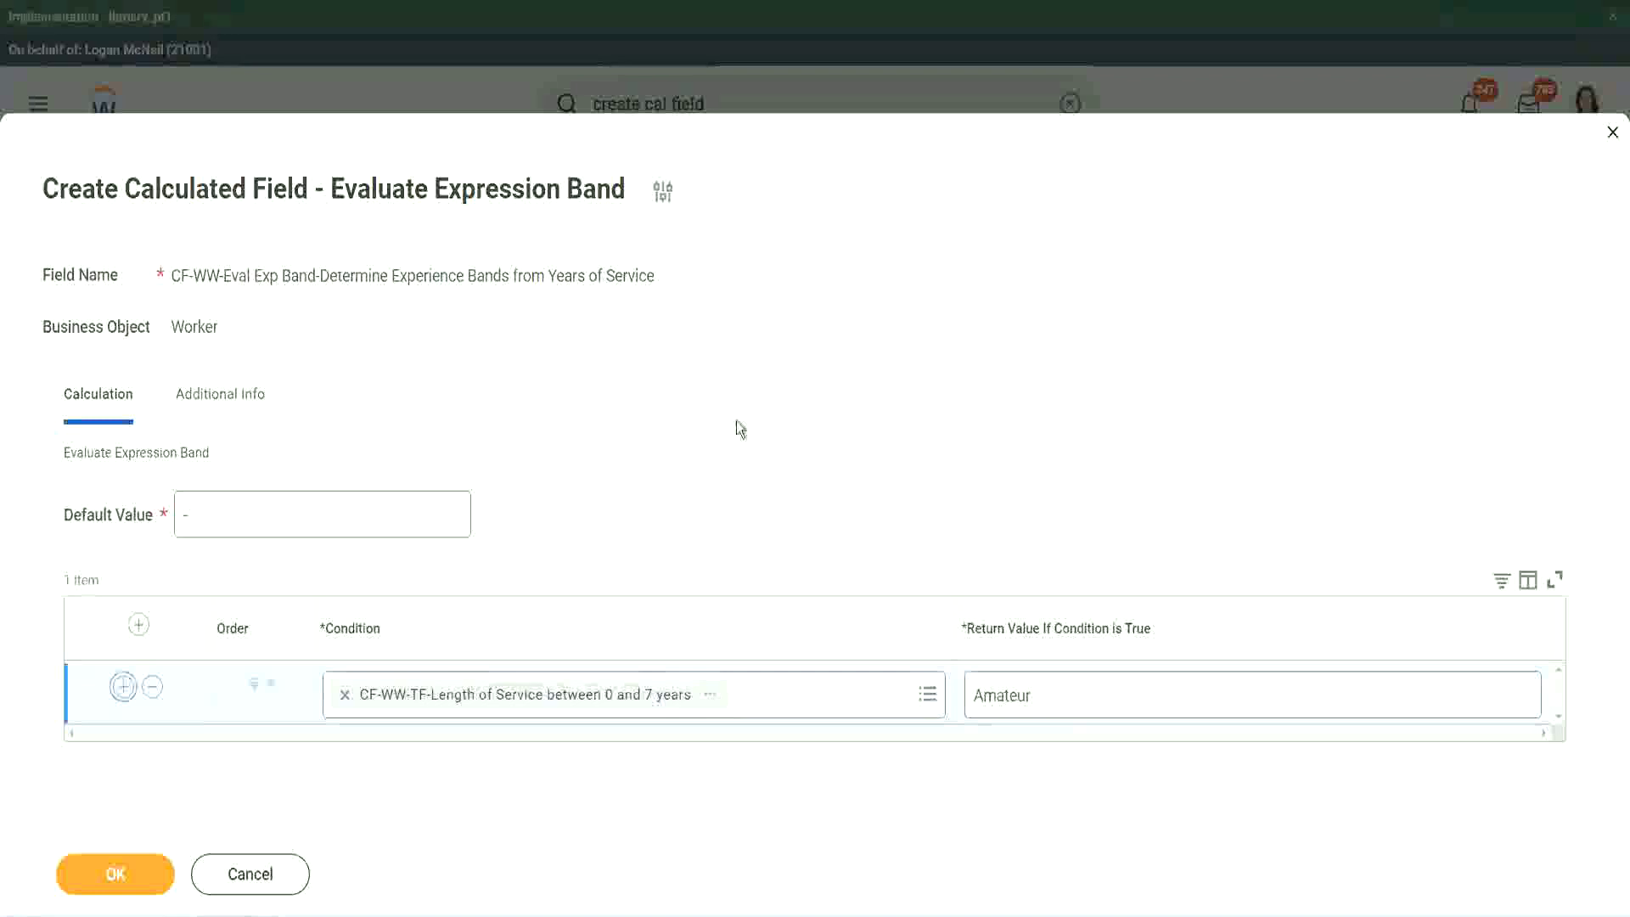
{"action": "left_click", "coordinate": [123, 748]}
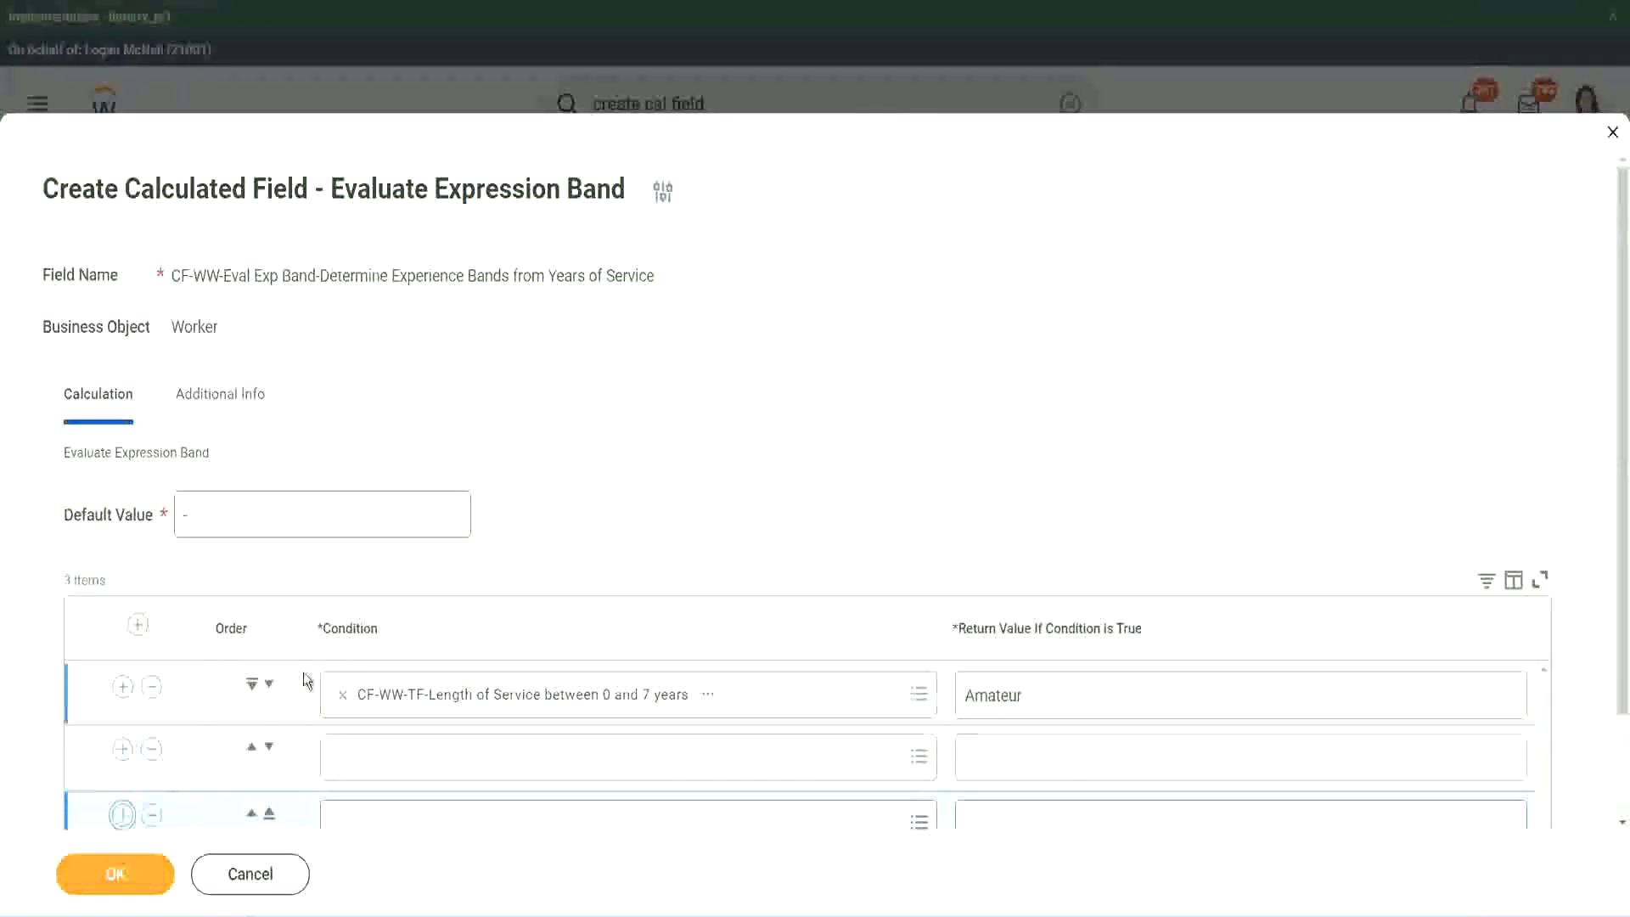
{"action": "scroll", "coordinate": [303, 673], "scroll_direction": "down", "scroll_amount": 2}
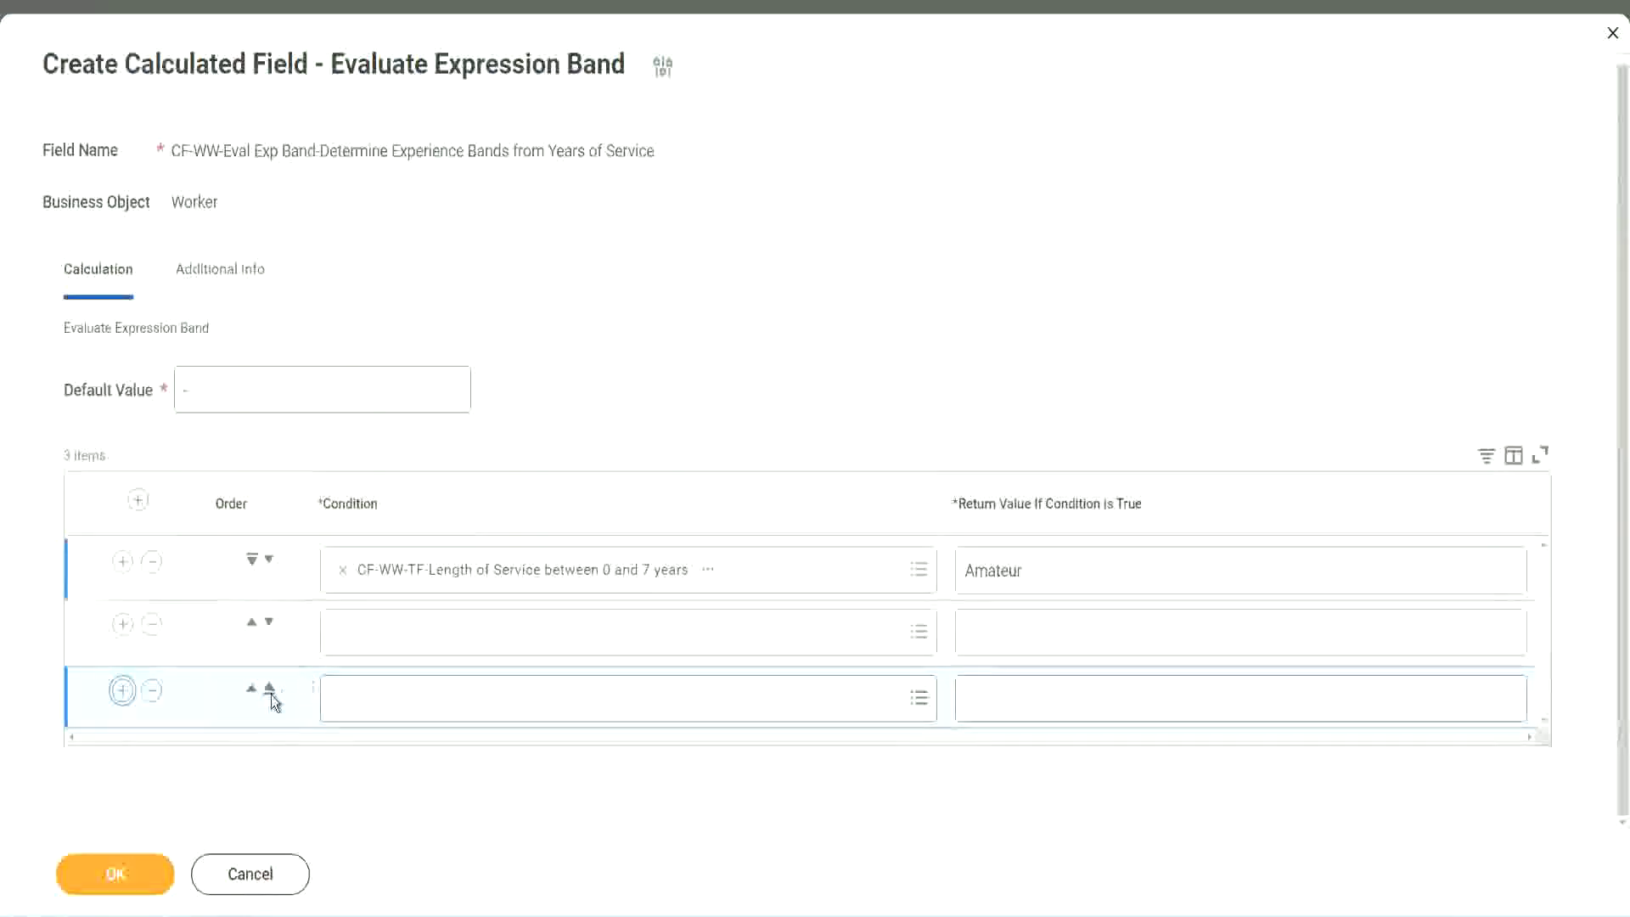
{"action": "left_click", "coordinate": [123, 690]}
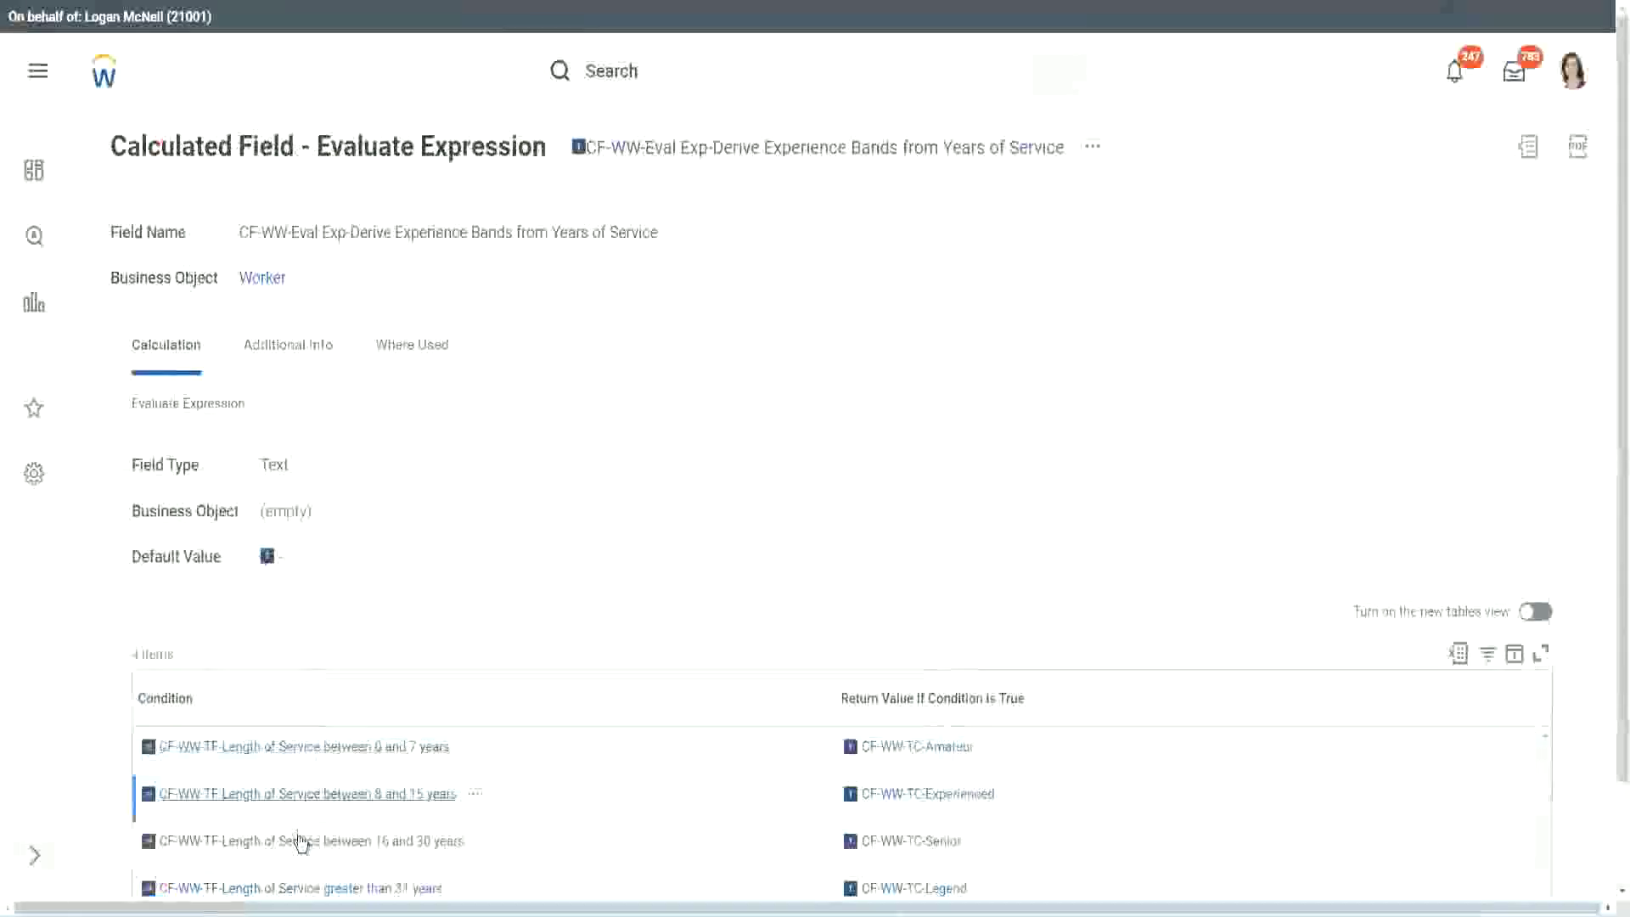
Copy the condition CF-WW-TF-Length of Service between 16 and 30 years into the second row and move that row down to third place.
{"action": "right_click", "coordinate": [298, 840]}
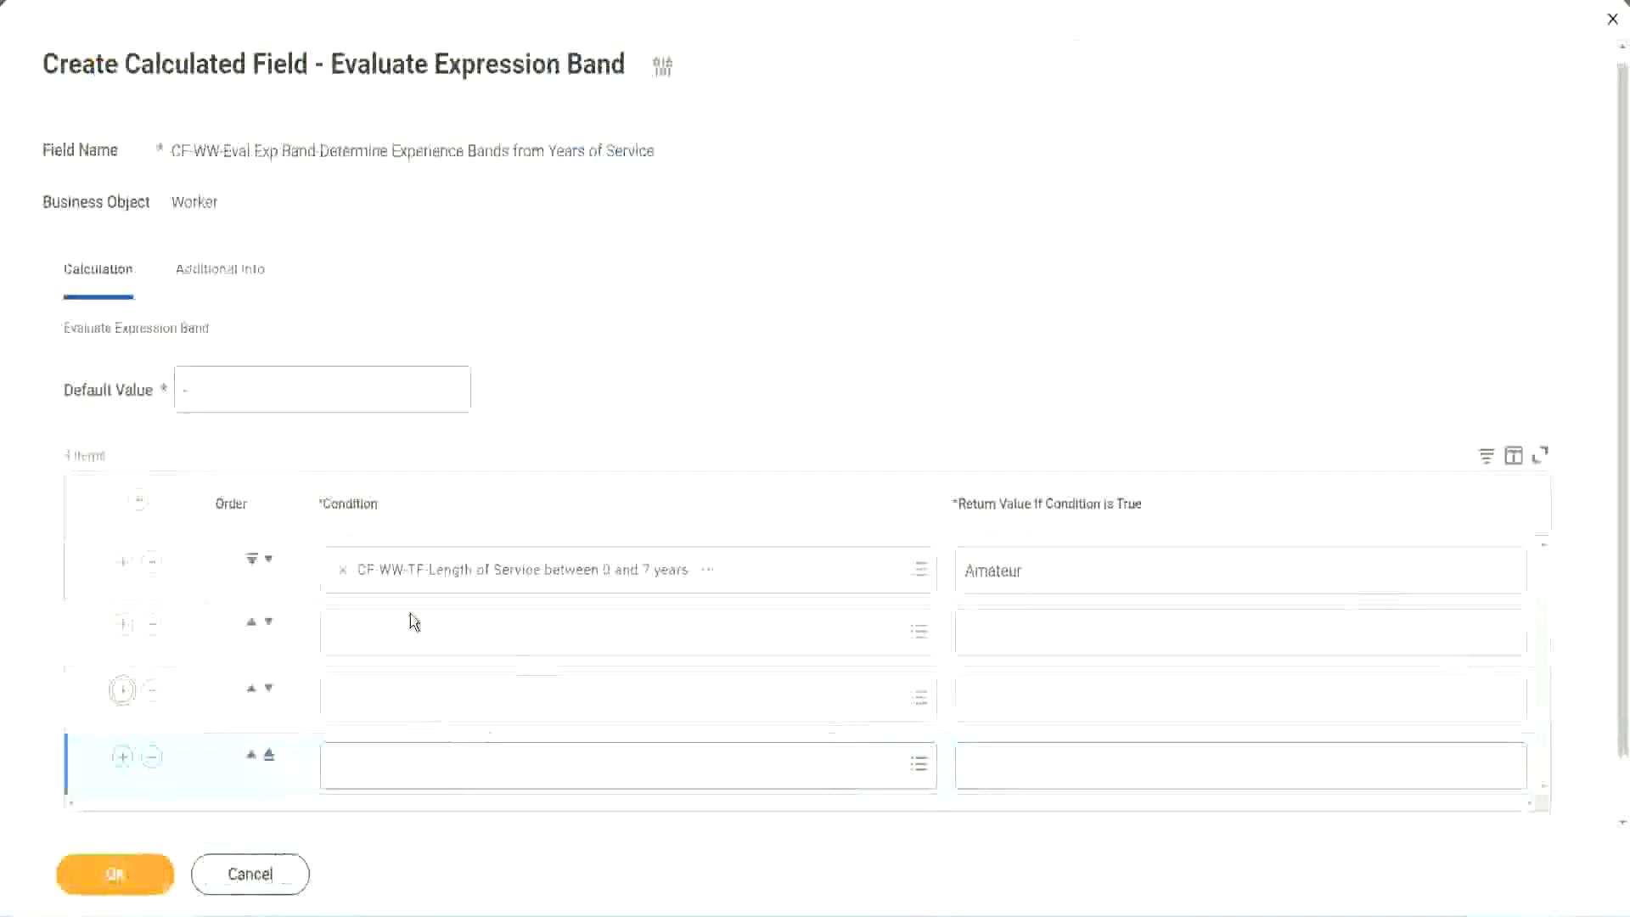
{"action": "left_click", "coordinate": [412, 628]}
{"action": "key", "text": "ctrl+v"}
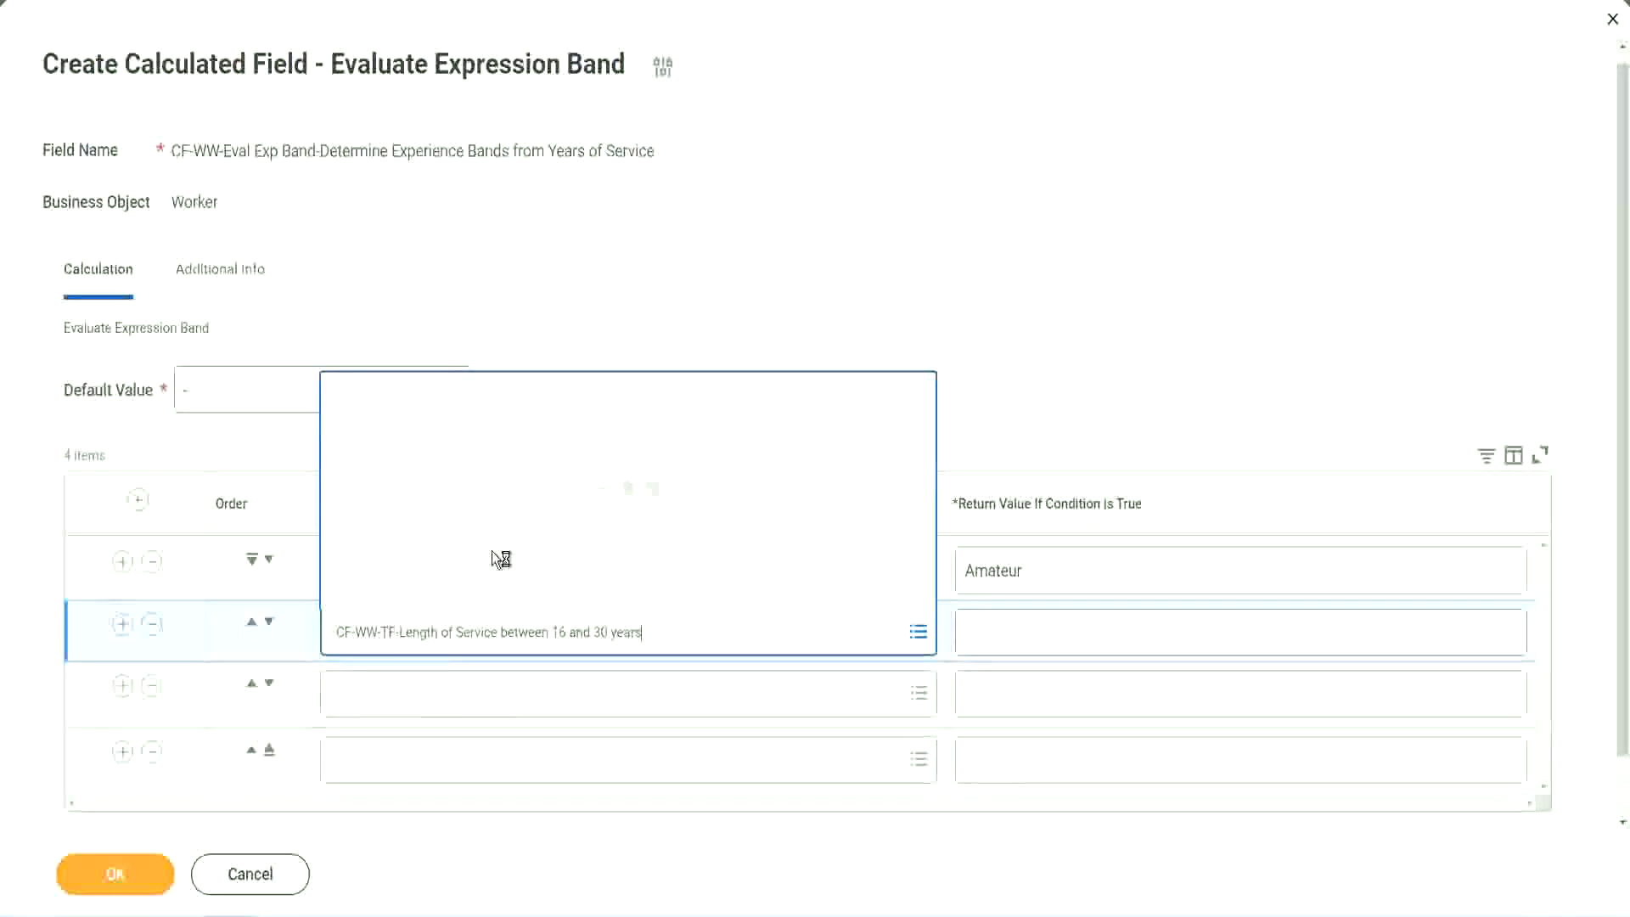
{"action": "left_click", "coordinate": [268, 622]}
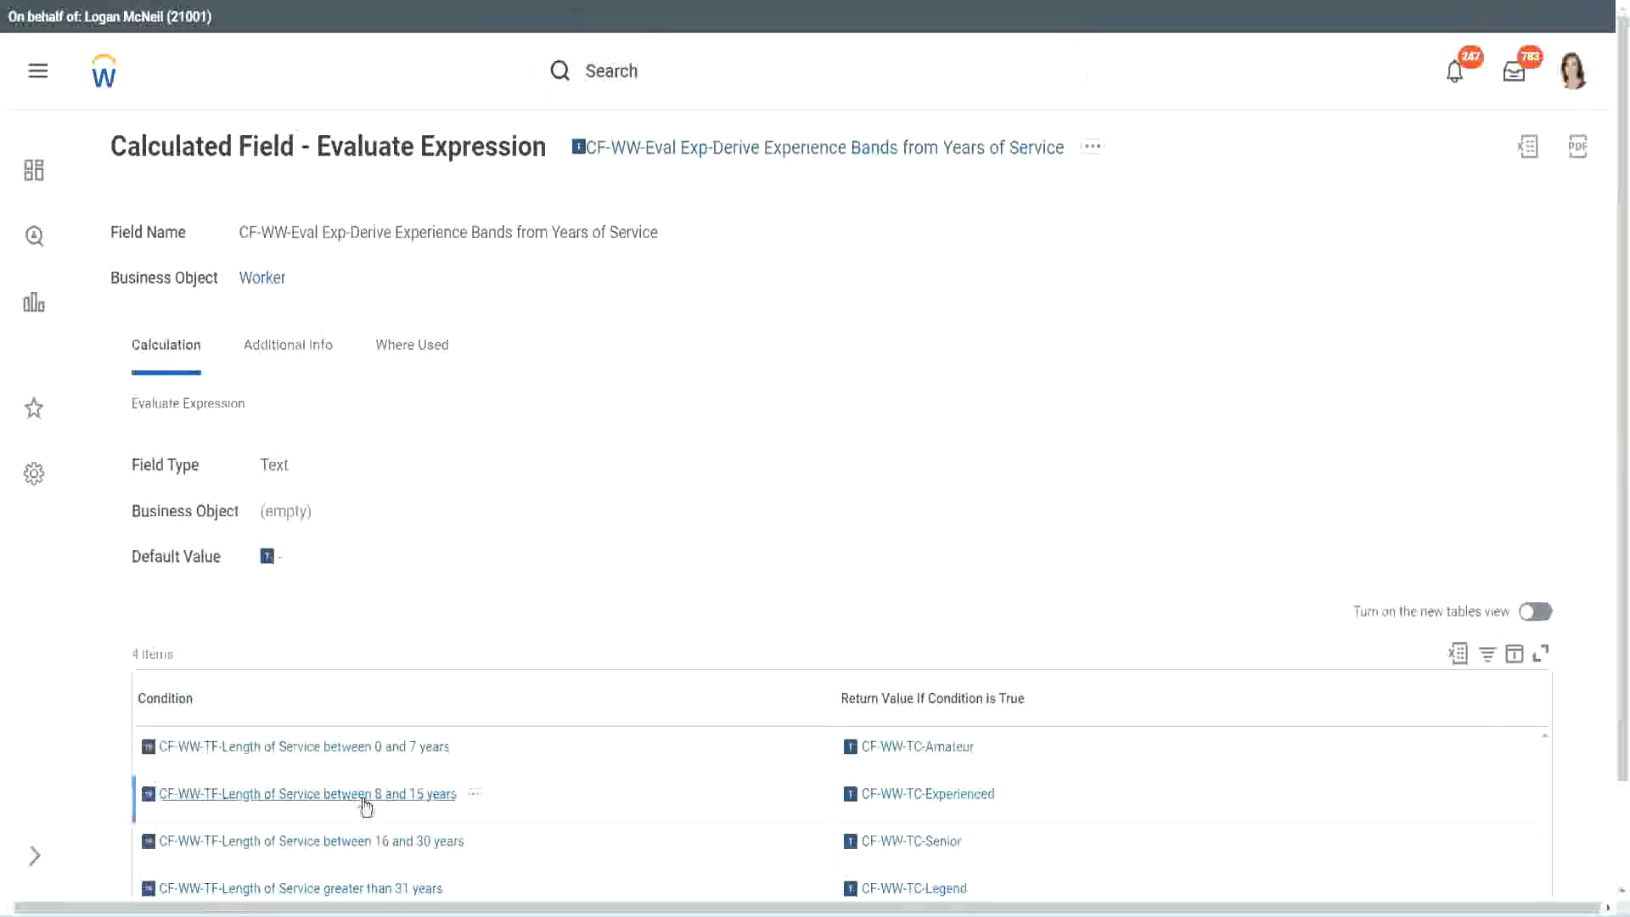
Copy the condition CF-WW-TF-Length of Service between 8 and 15 years from the existing calculated field into the empty second row.
{"action": "right_click", "coordinate": [366, 807]}
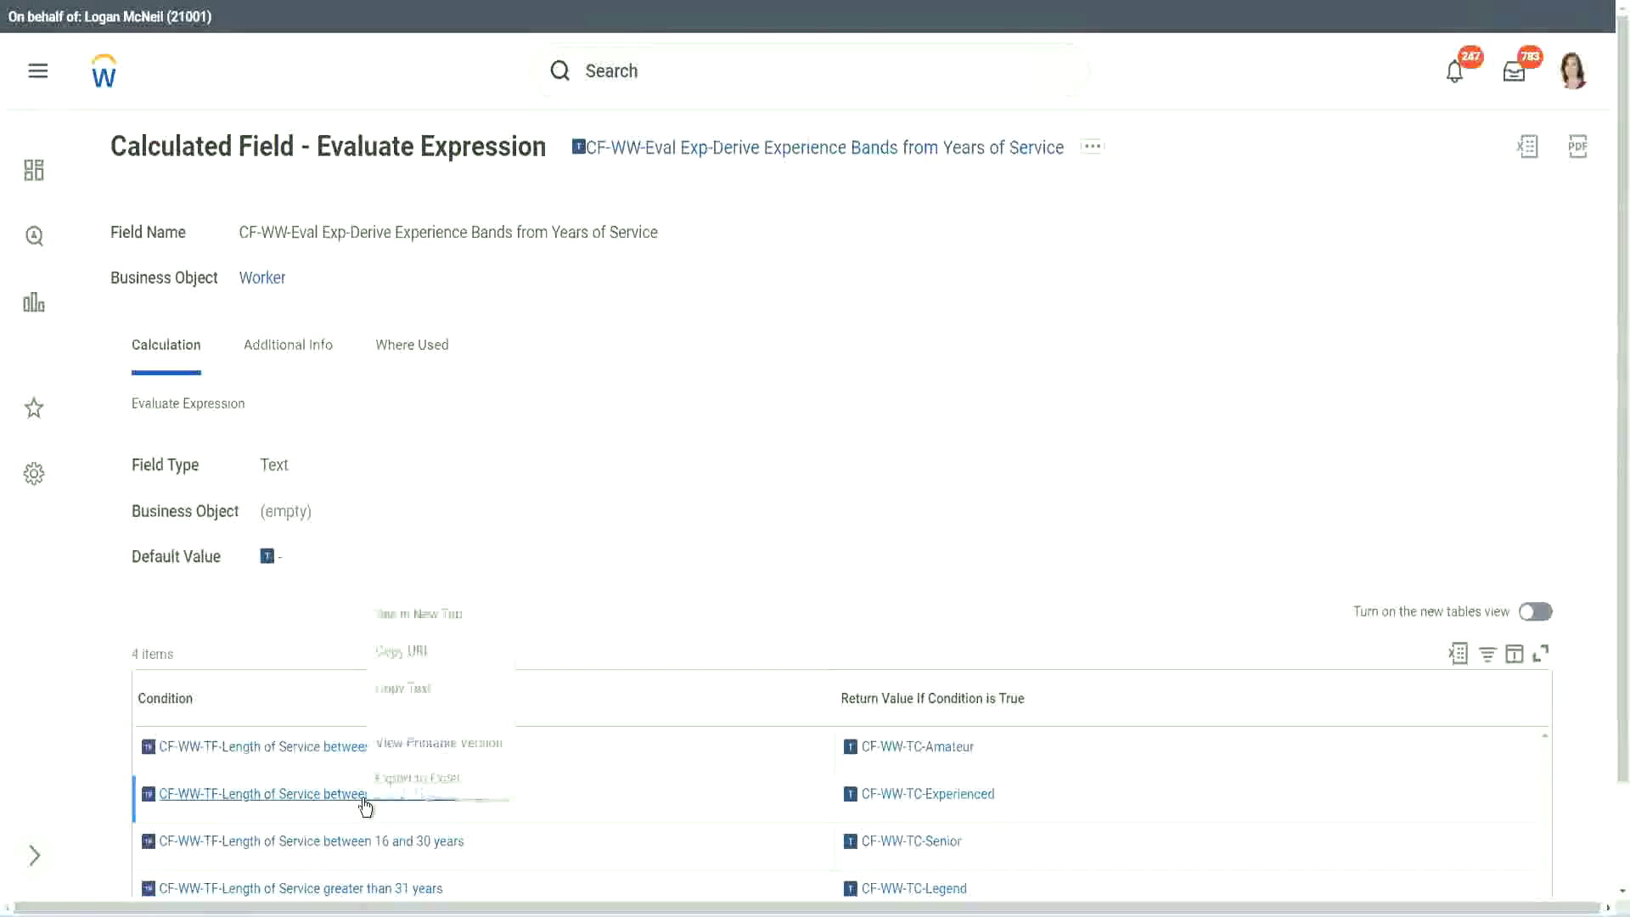
{"action": "left_click", "coordinate": [421, 689]}
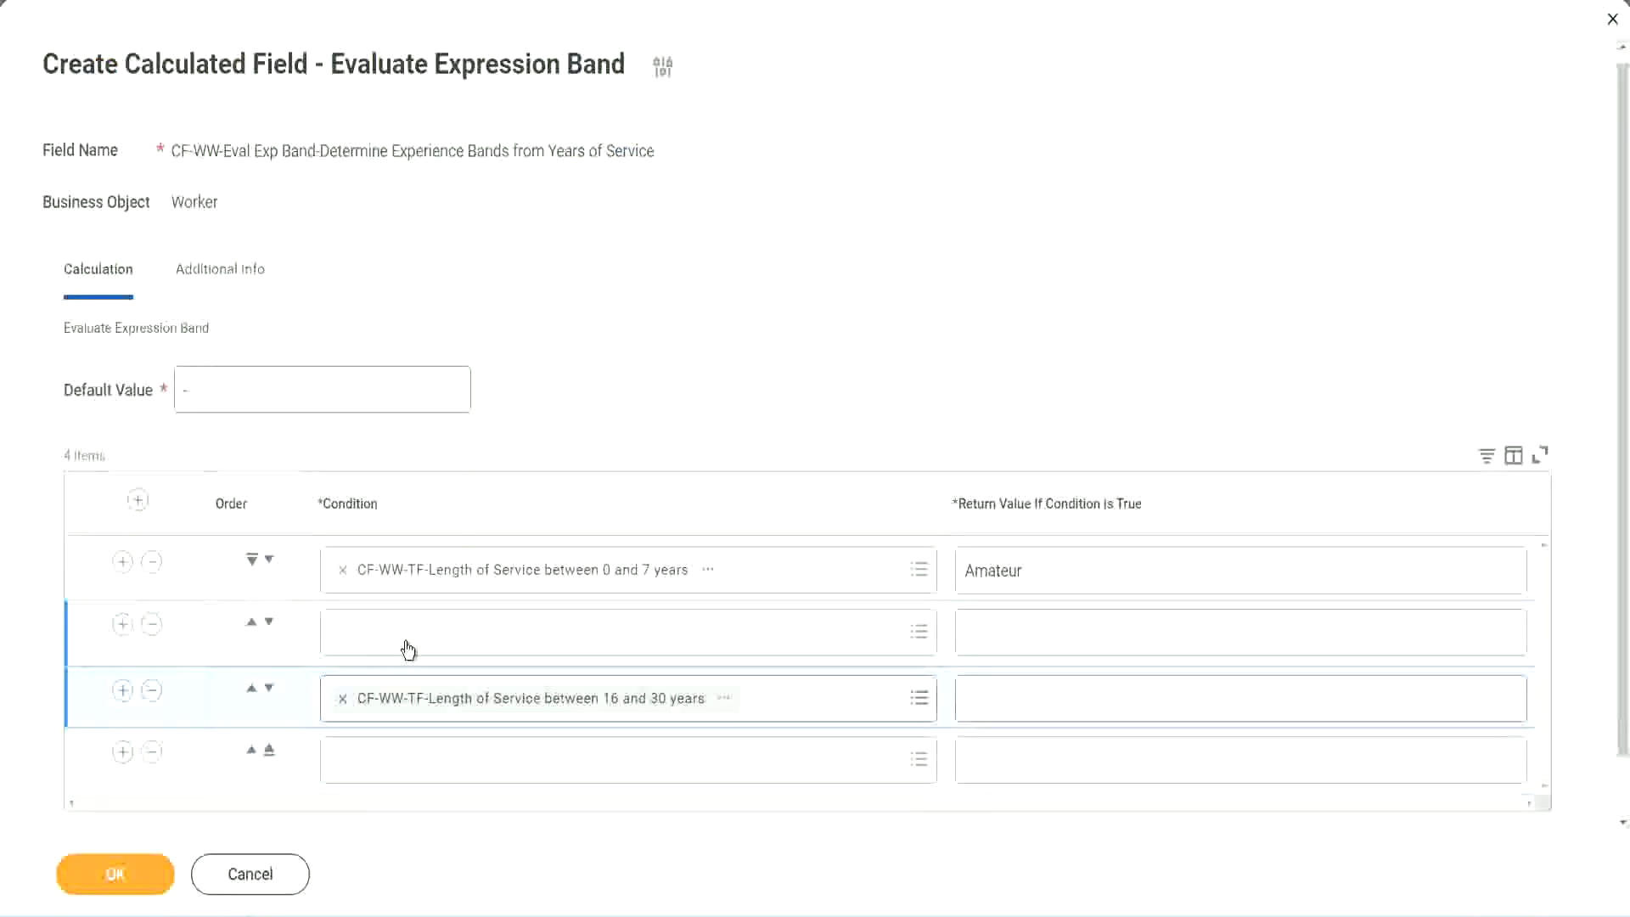
{"action": "left_click", "coordinate": [409, 649]}
{"action": "key", "text": "ctrl+v"}
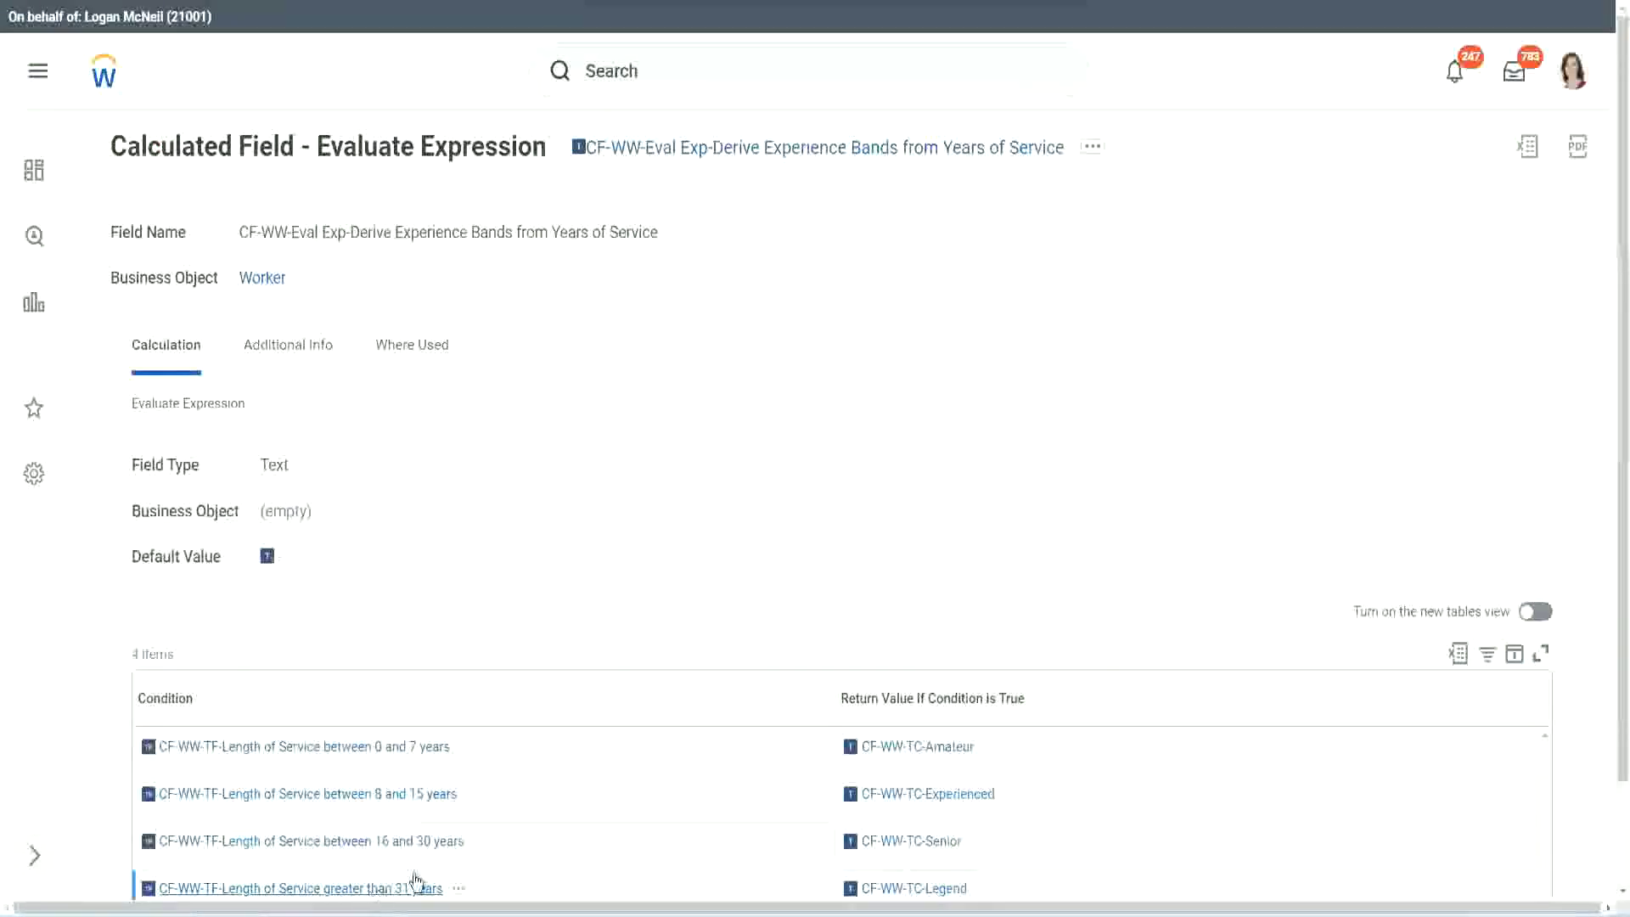
Copy the condition CF-WW-TF-Length of Service greater than 31 years from the existing calculated field into the fourth row.
{"action": "right_click", "coordinate": [416, 880]}
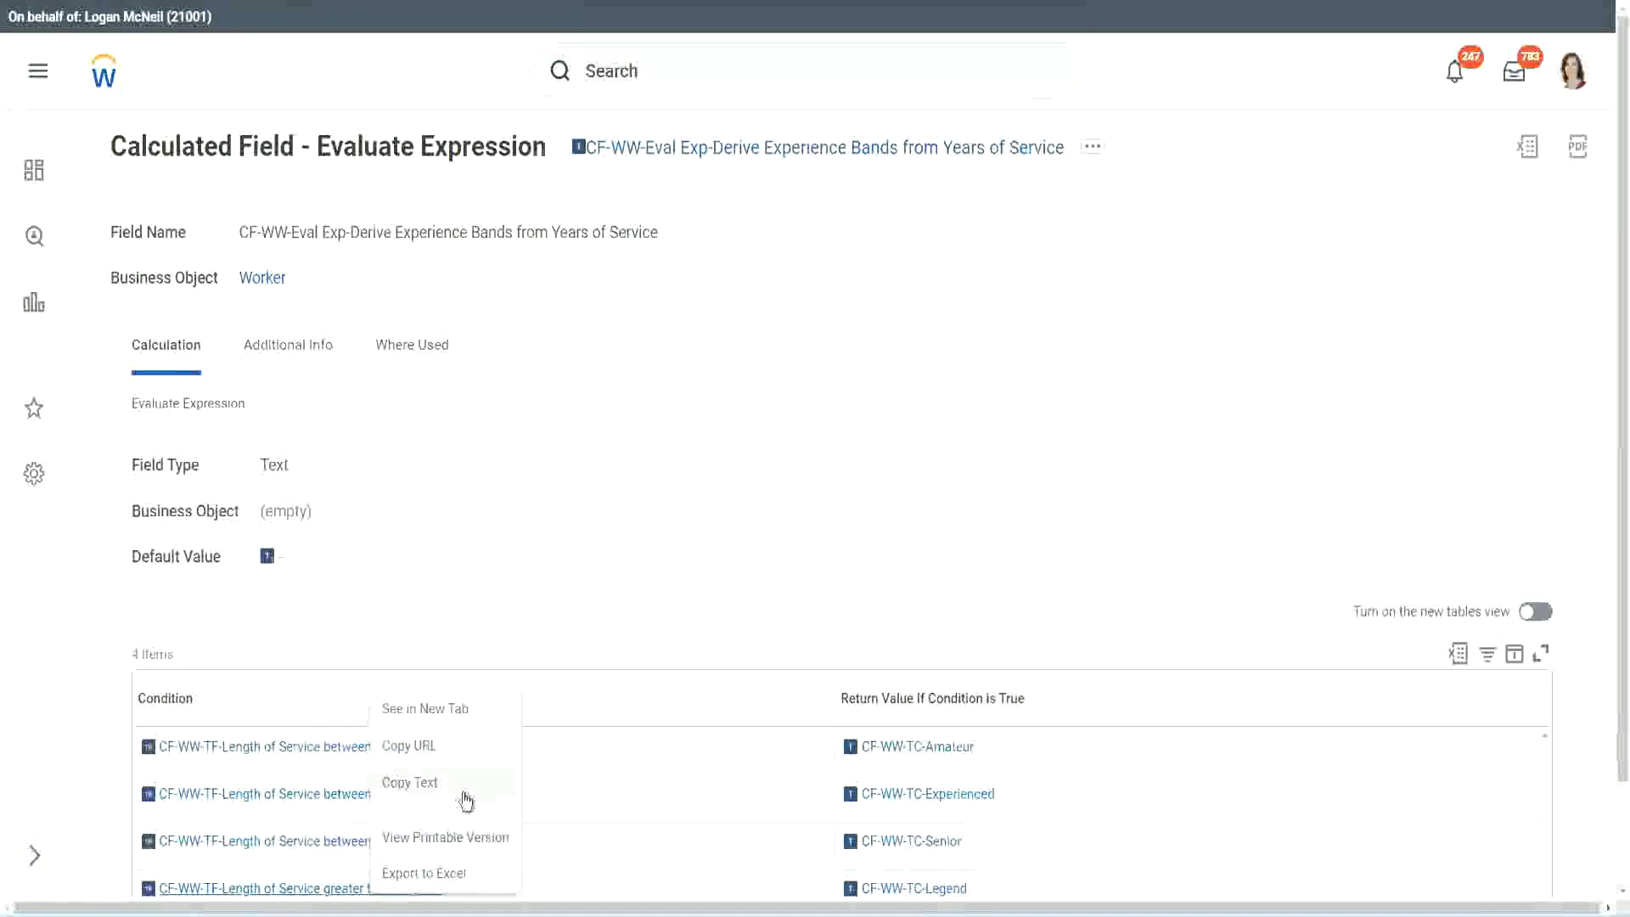
{"action": "left_click", "coordinate": [466, 801]}
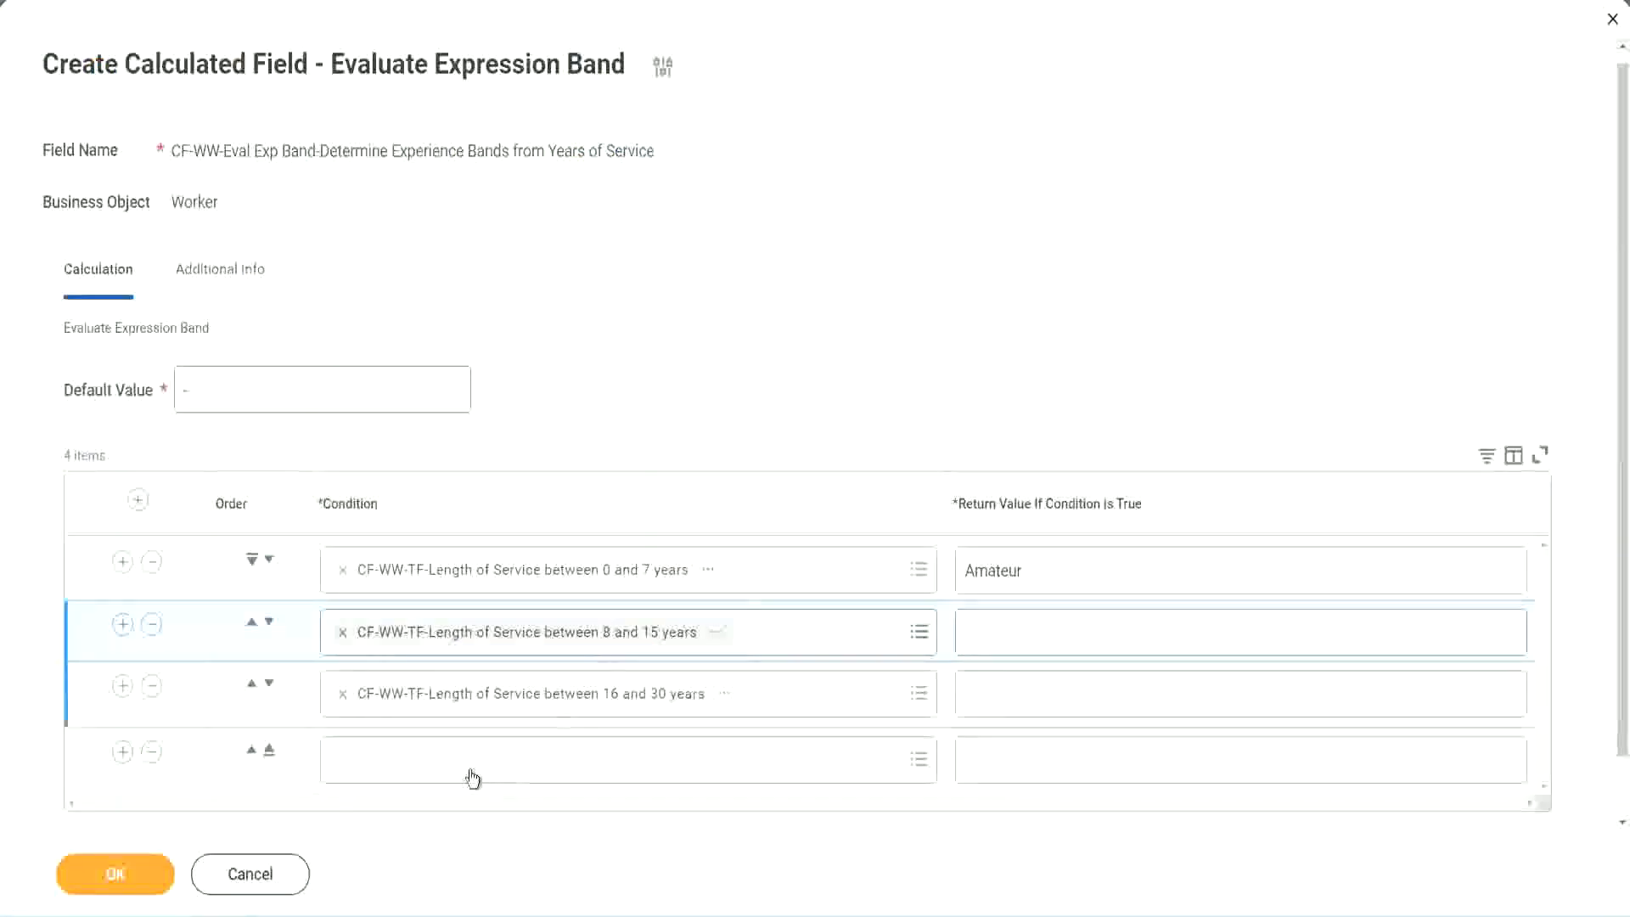
{"action": "left_click", "coordinate": [467, 765]}
{"action": "key", "text": "ctrl+v"}
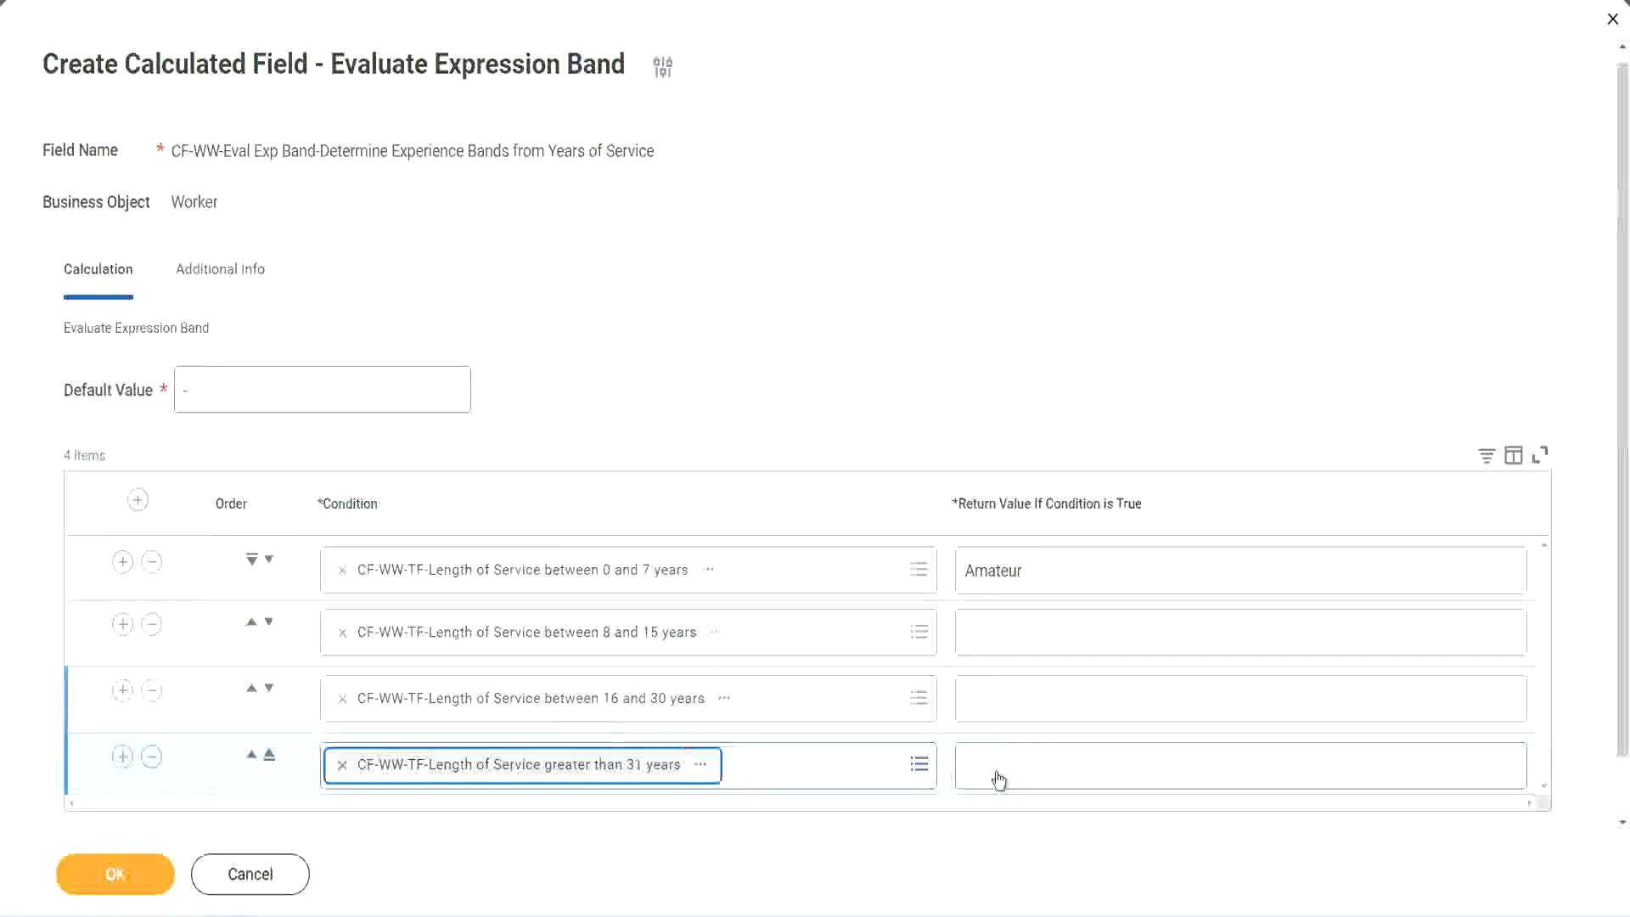
Set the return values to Legend for the greater than 31 years condition and Senior for the 16 to 30 years condition.
{"action": "left_click", "coordinate": [1066, 763]}
{"action": "type", "text": "Le"}
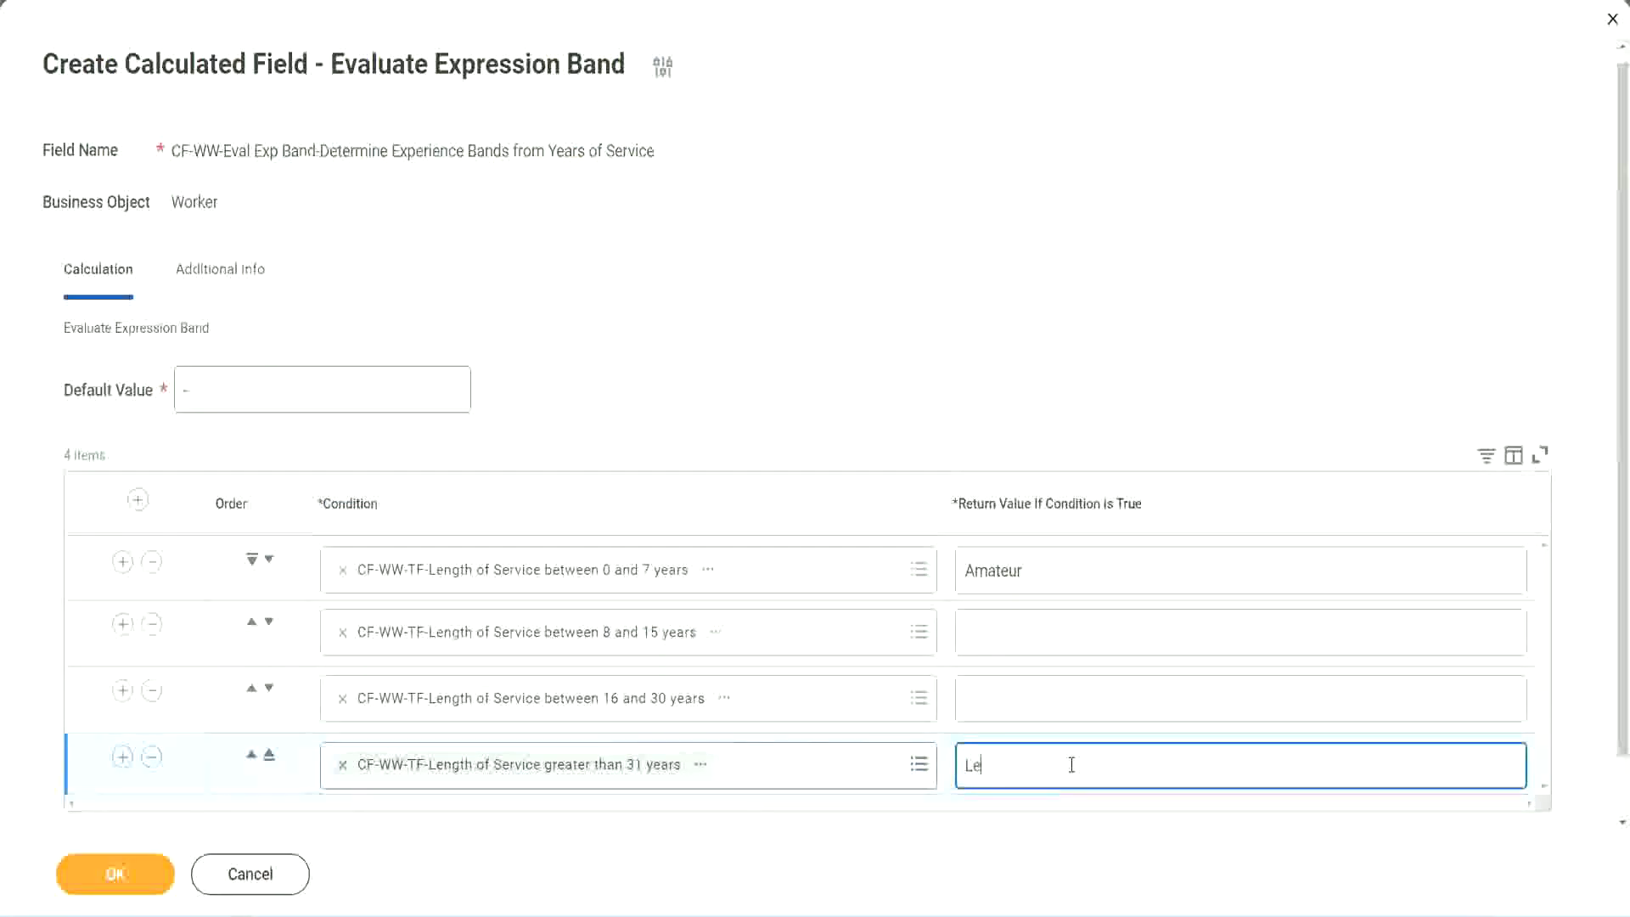
{"action": "type", "text": "gend"}
{"action": "left_click", "coordinate": [1002, 696]}
{"action": "type", "text": "S"}
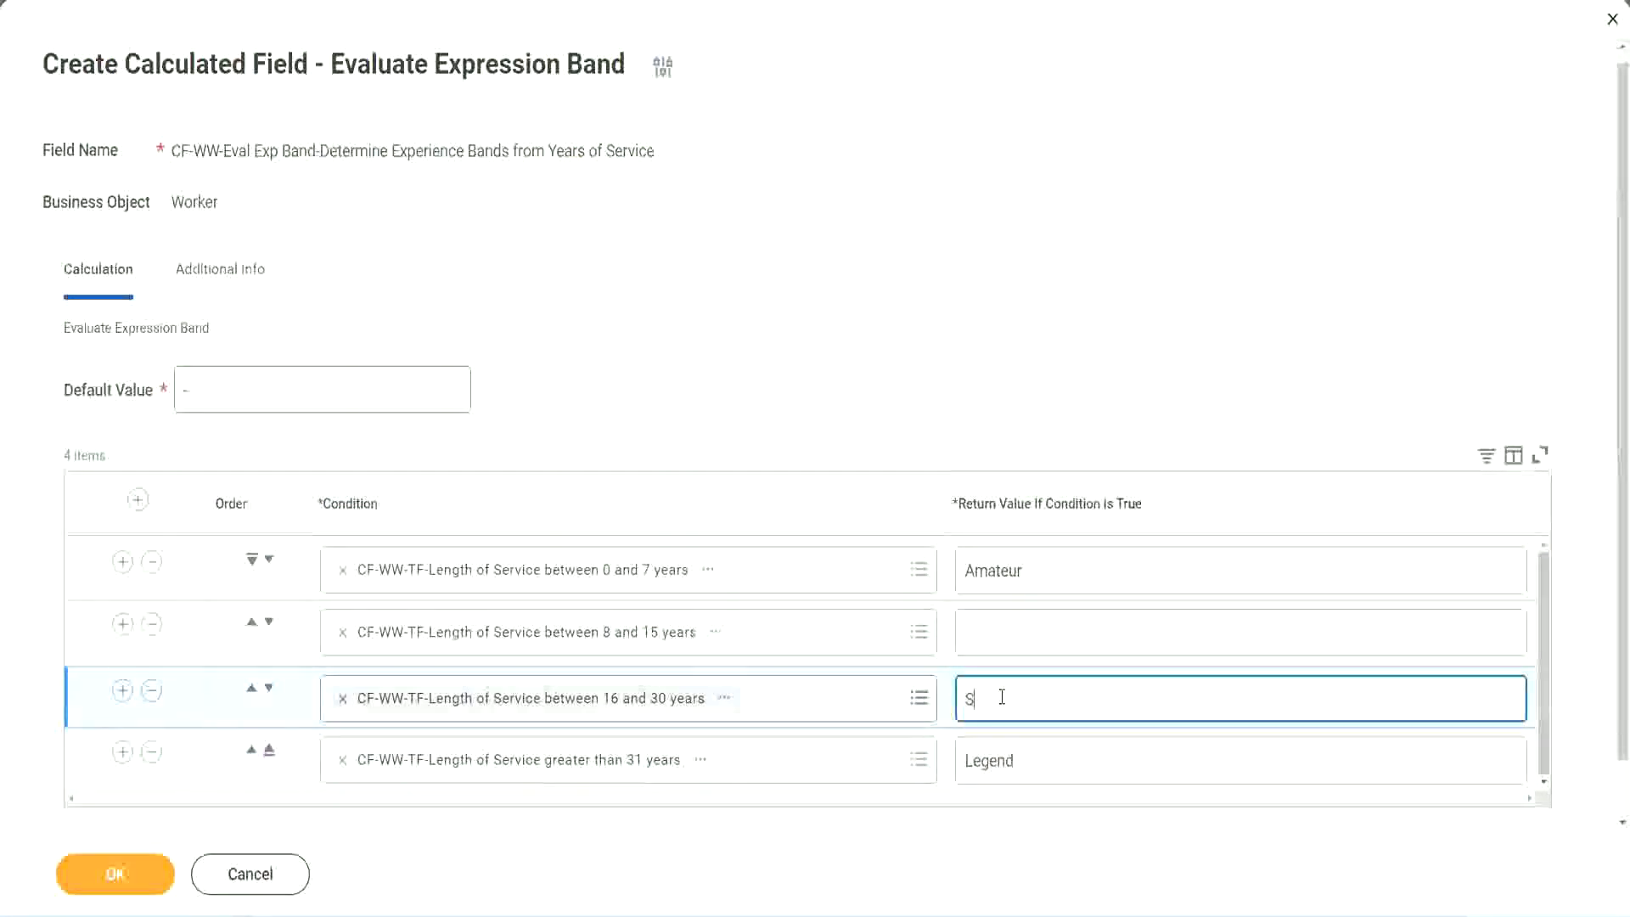
{"action": "type", "text": "enior"}
Set the return value for the 8 to 15 years condition to Experienced and save the calculated field.
{"action": "left_click", "coordinate": [1027, 635]}
{"action": "type", "text": "Ex"}
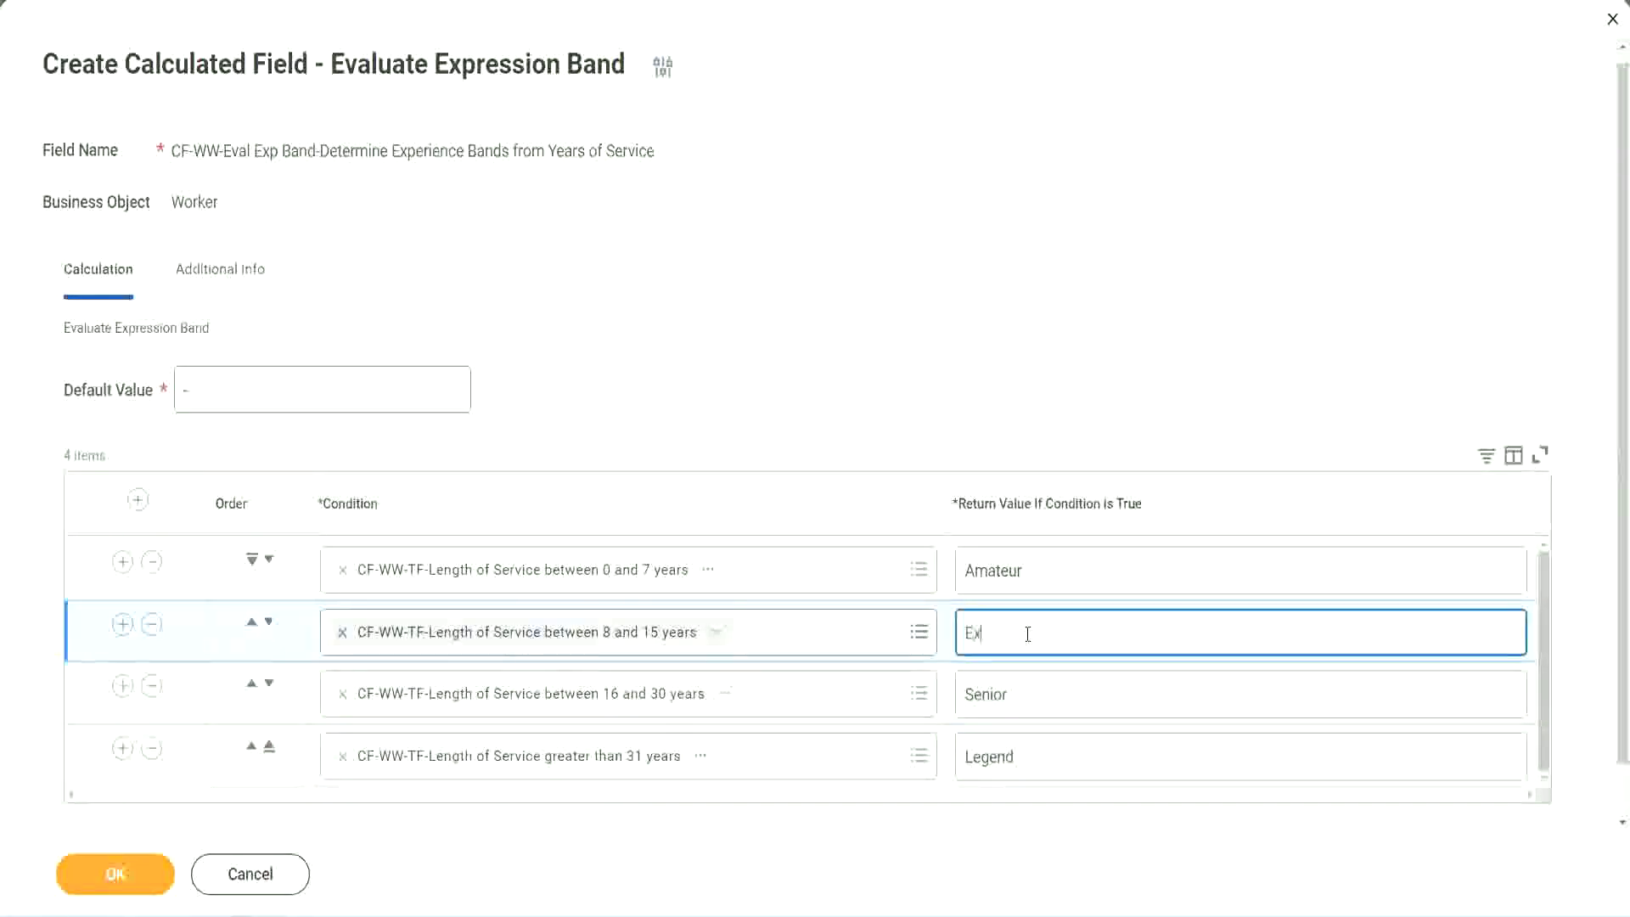
{"action": "type", "text": "perienced"}
{"action": "left_click", "coordinate": [116, 874]}
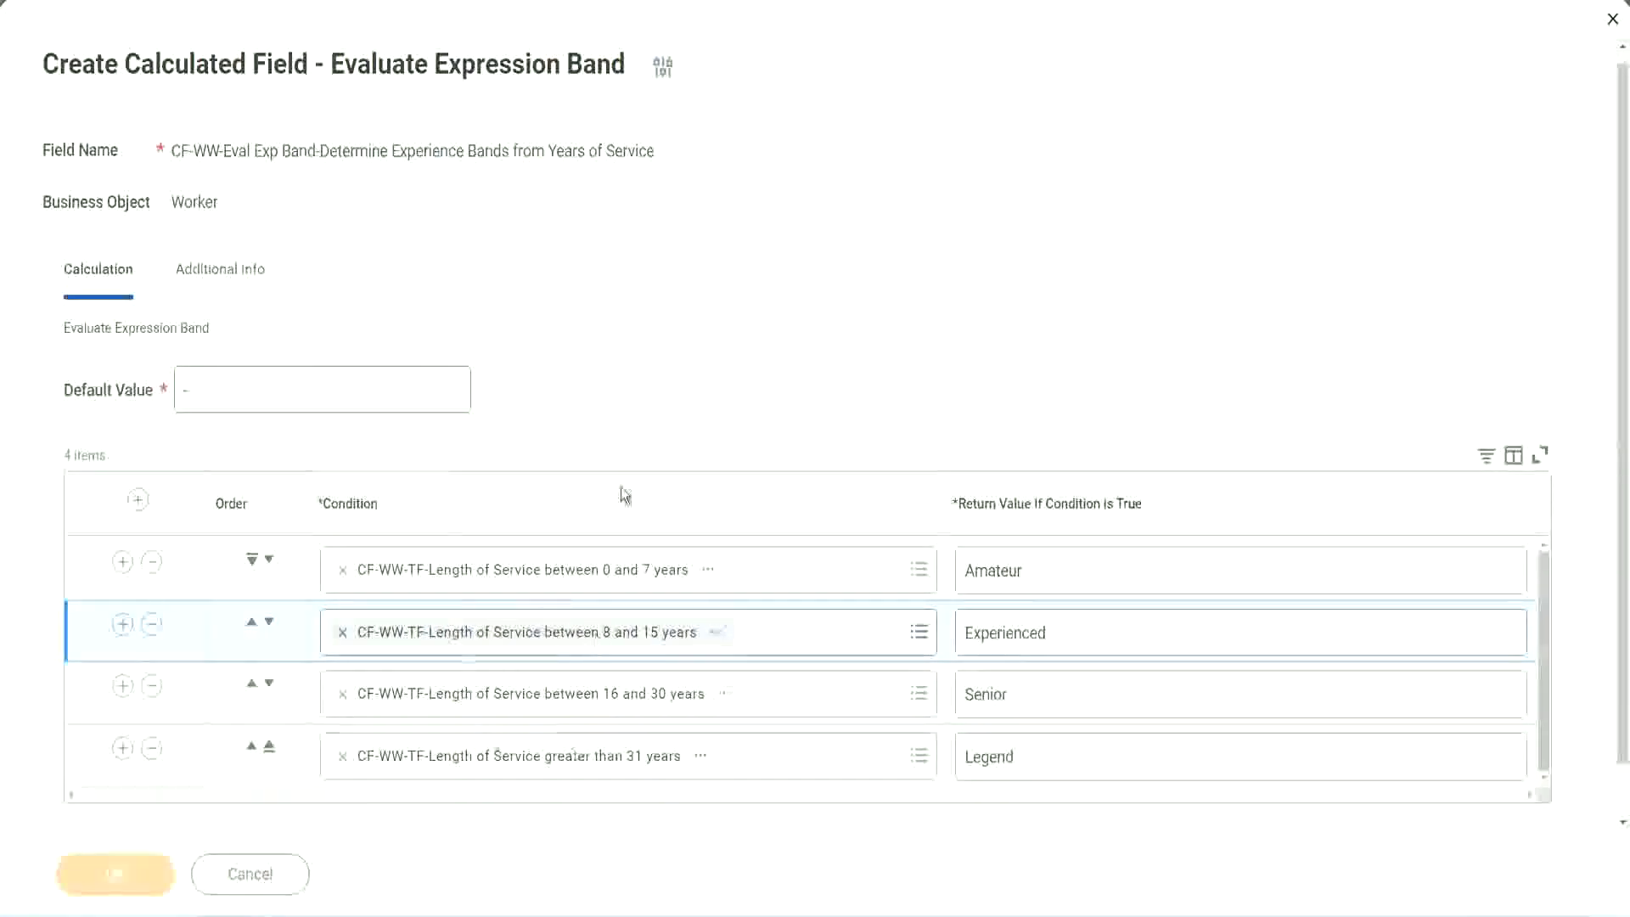
Review the return value of each saved condition and copy the name of the new calculated field.
{"action": "scroll", "coordinate": [558, 518], "scroll_direction": "down", "scroll_amount": 3}
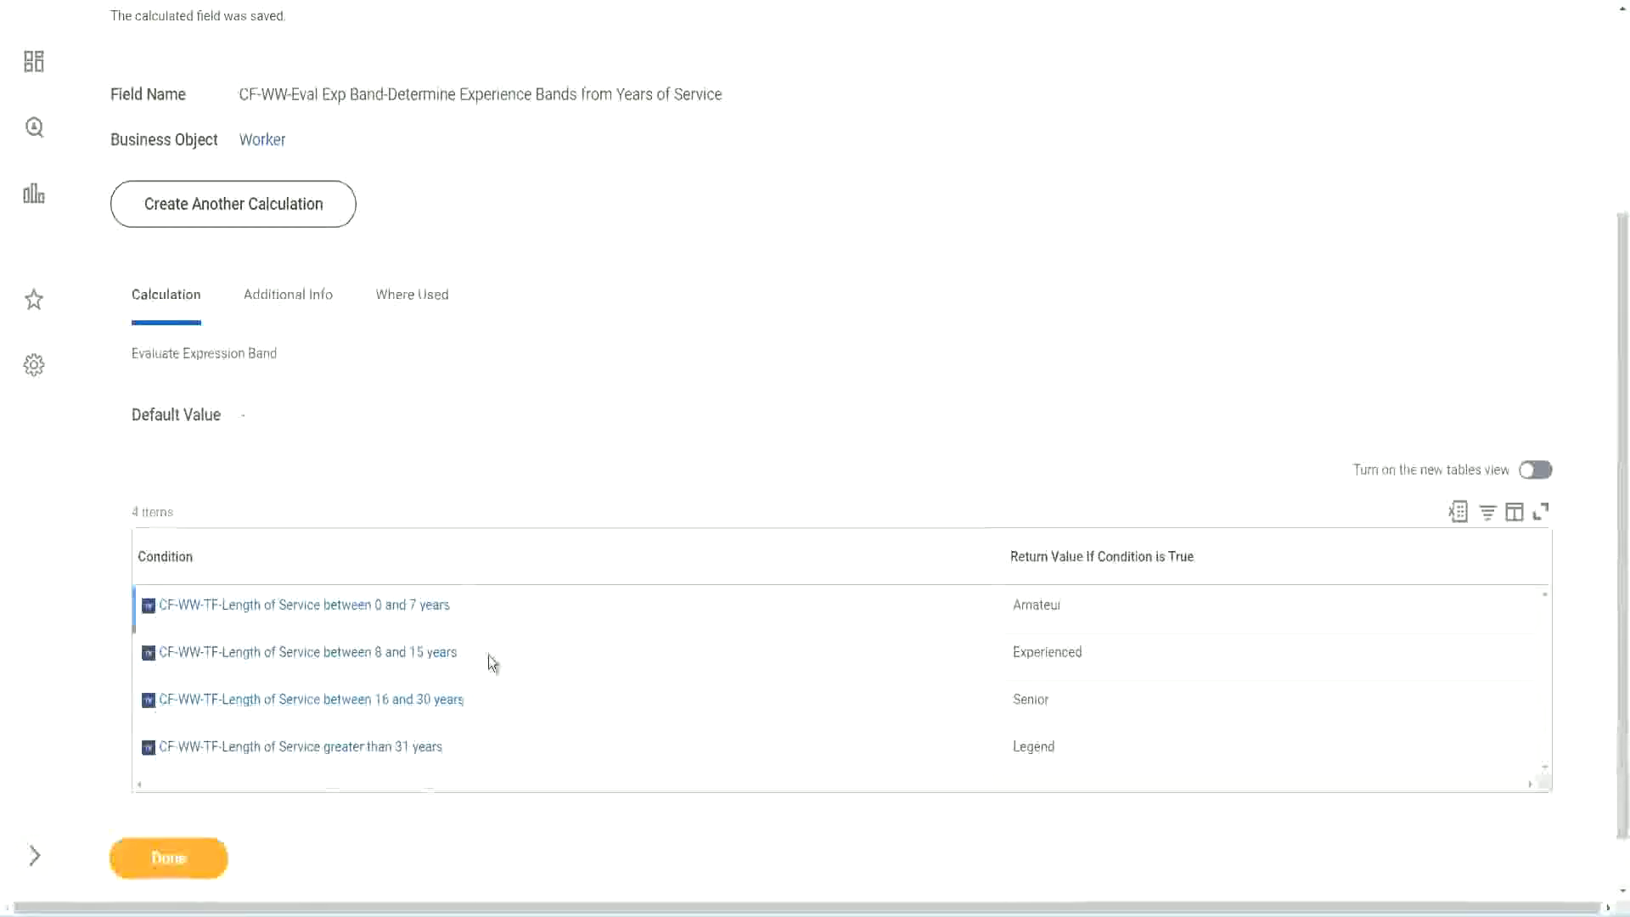
{"action": "double_click", "coordinate": [1043, 603]}
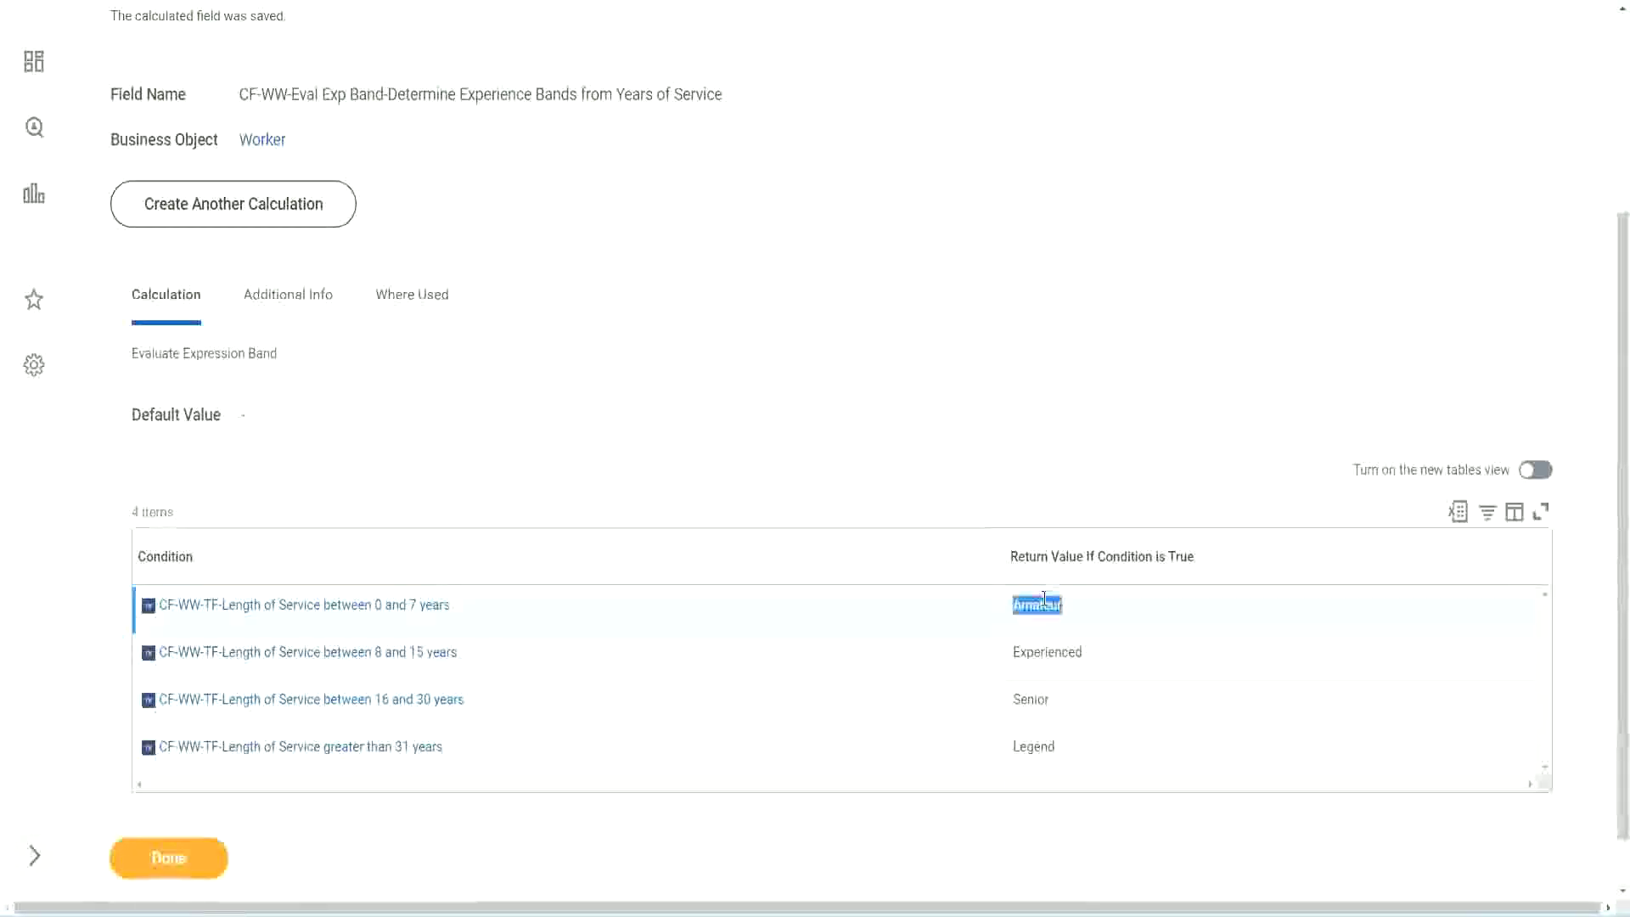
{"action": "double_click", "coordinate": [1046, 652]}
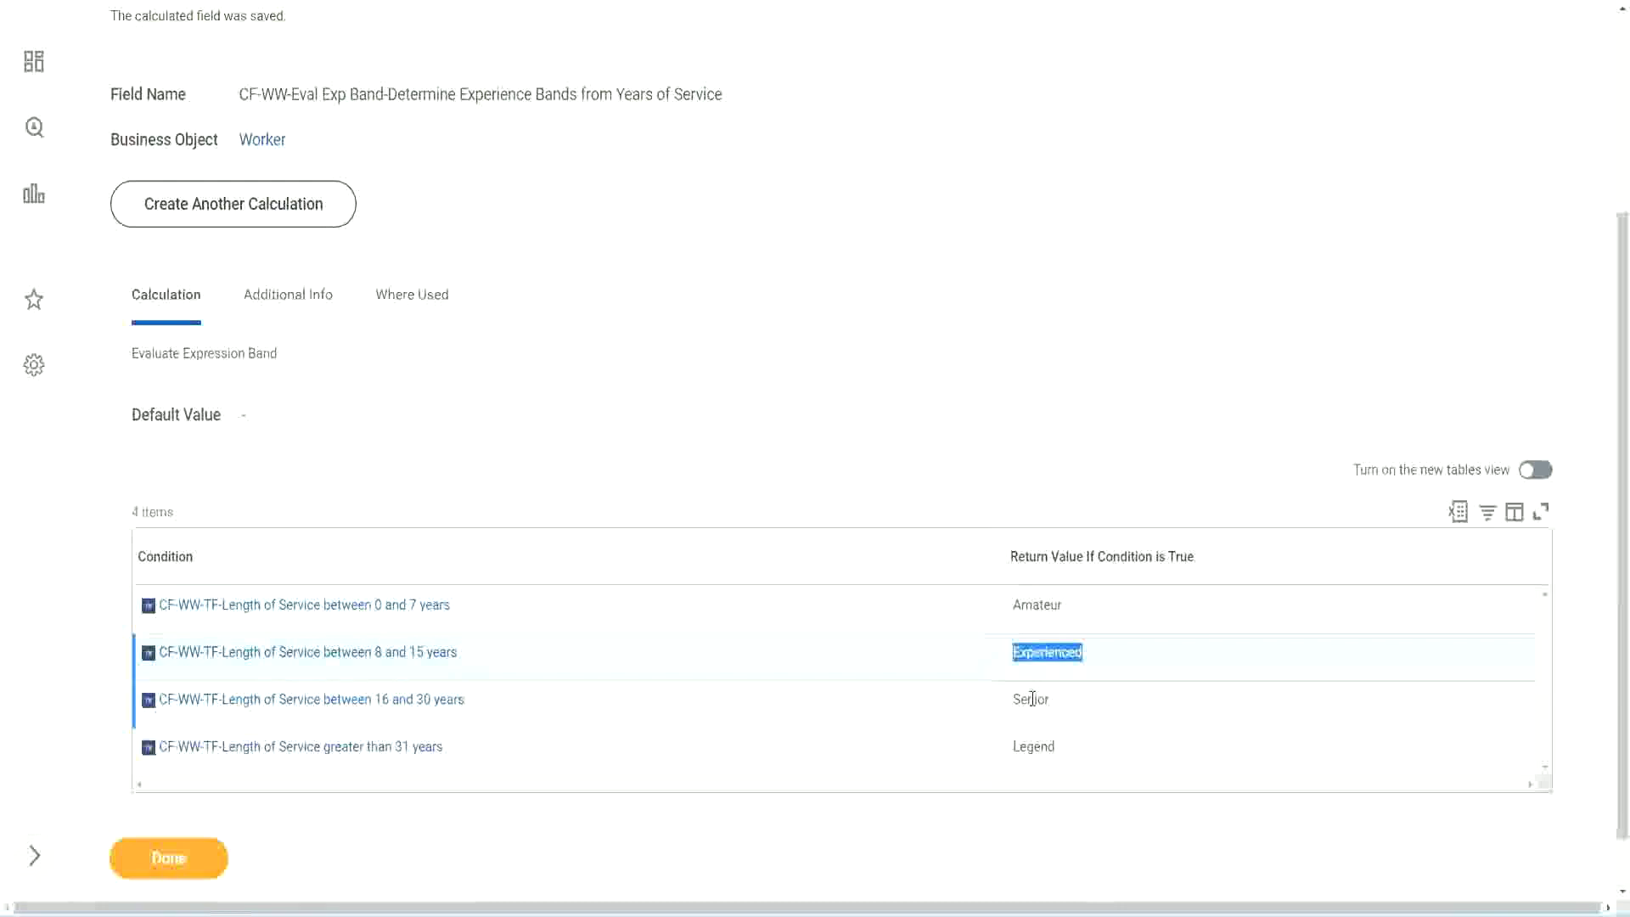
{"action": "double_click", "coordinate": [1033, 699]}
{"action": "left_click", "coordinate": [1039, 748]}
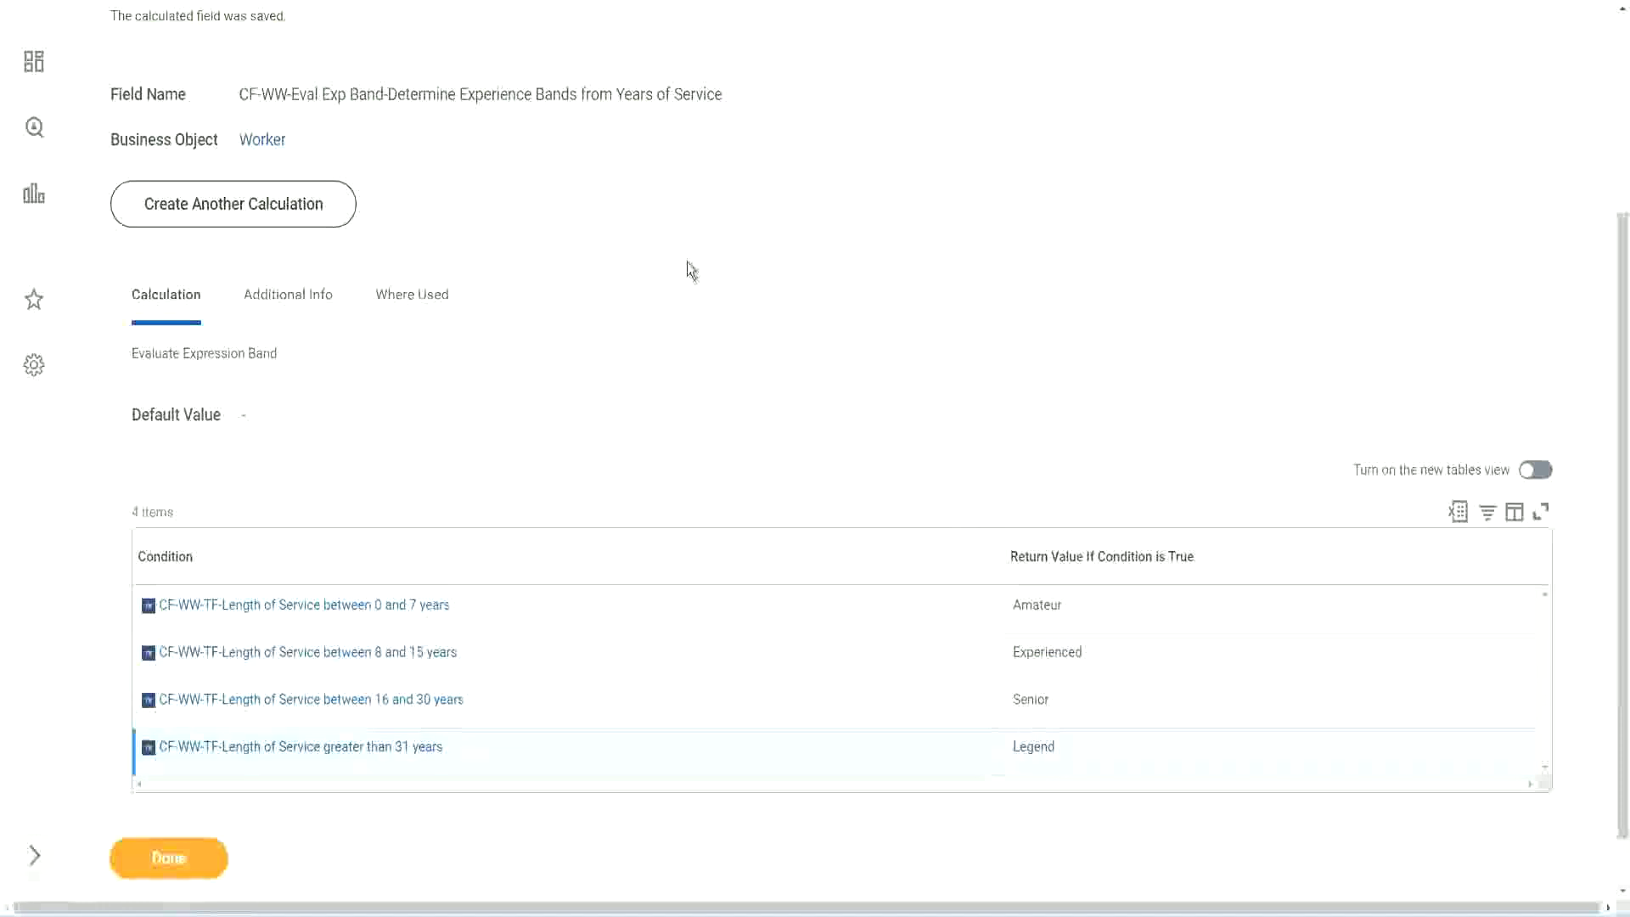
{"action": "scroll", "coordinate": [691, 270], "scroll_direction": "up", "scroll_amount": 3}
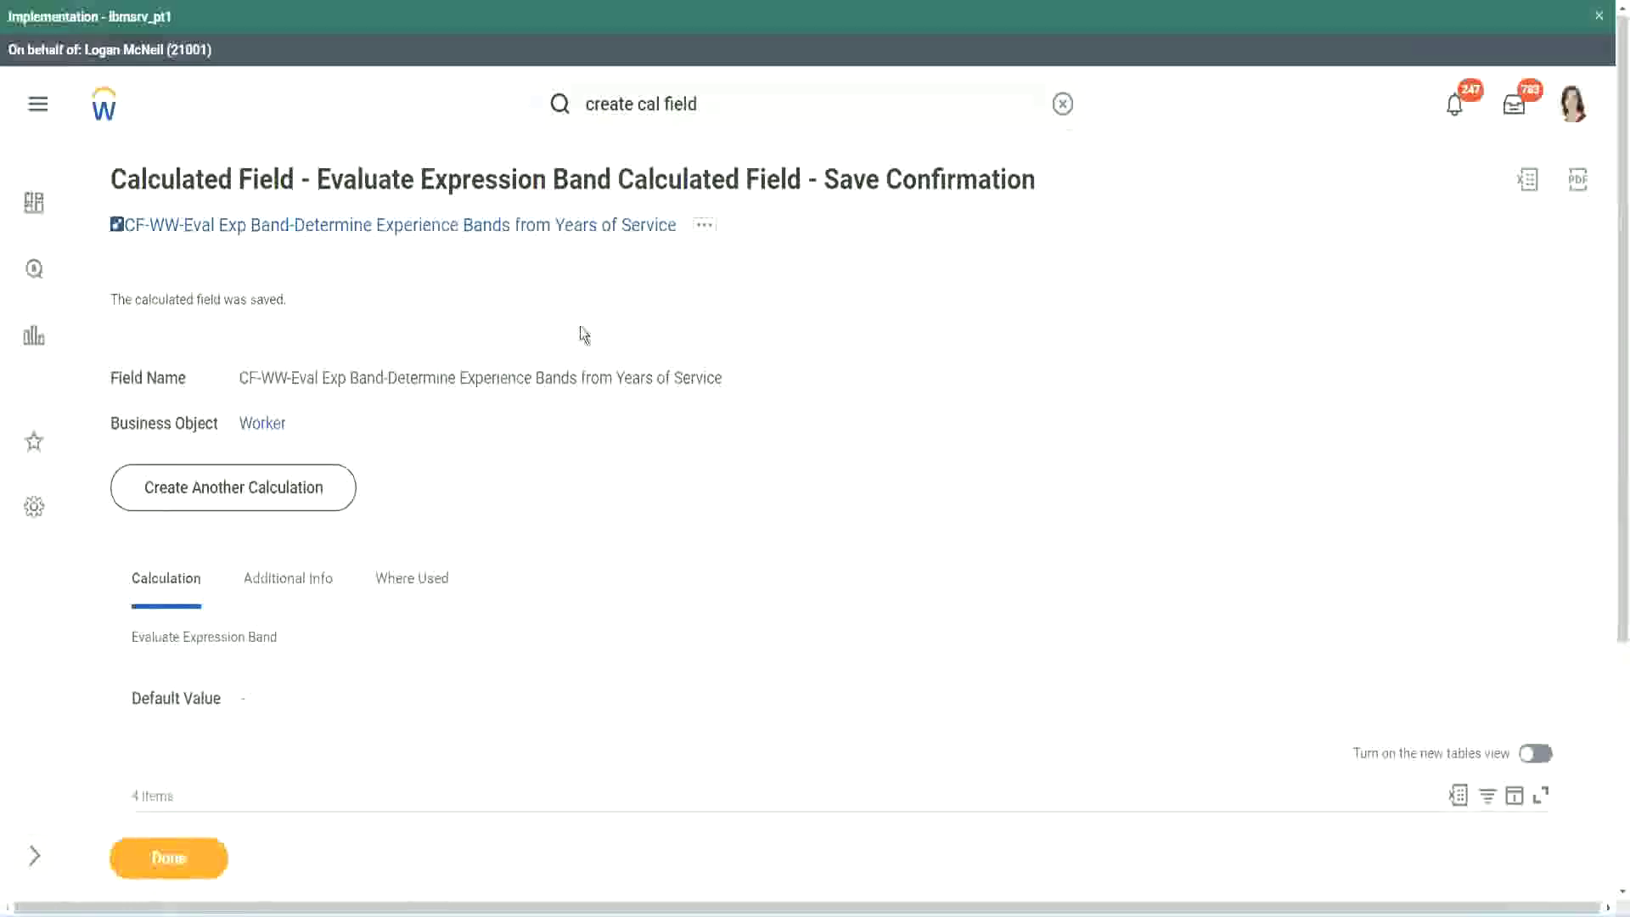
{"action": "right_click", "coordinate": [536, 226]}
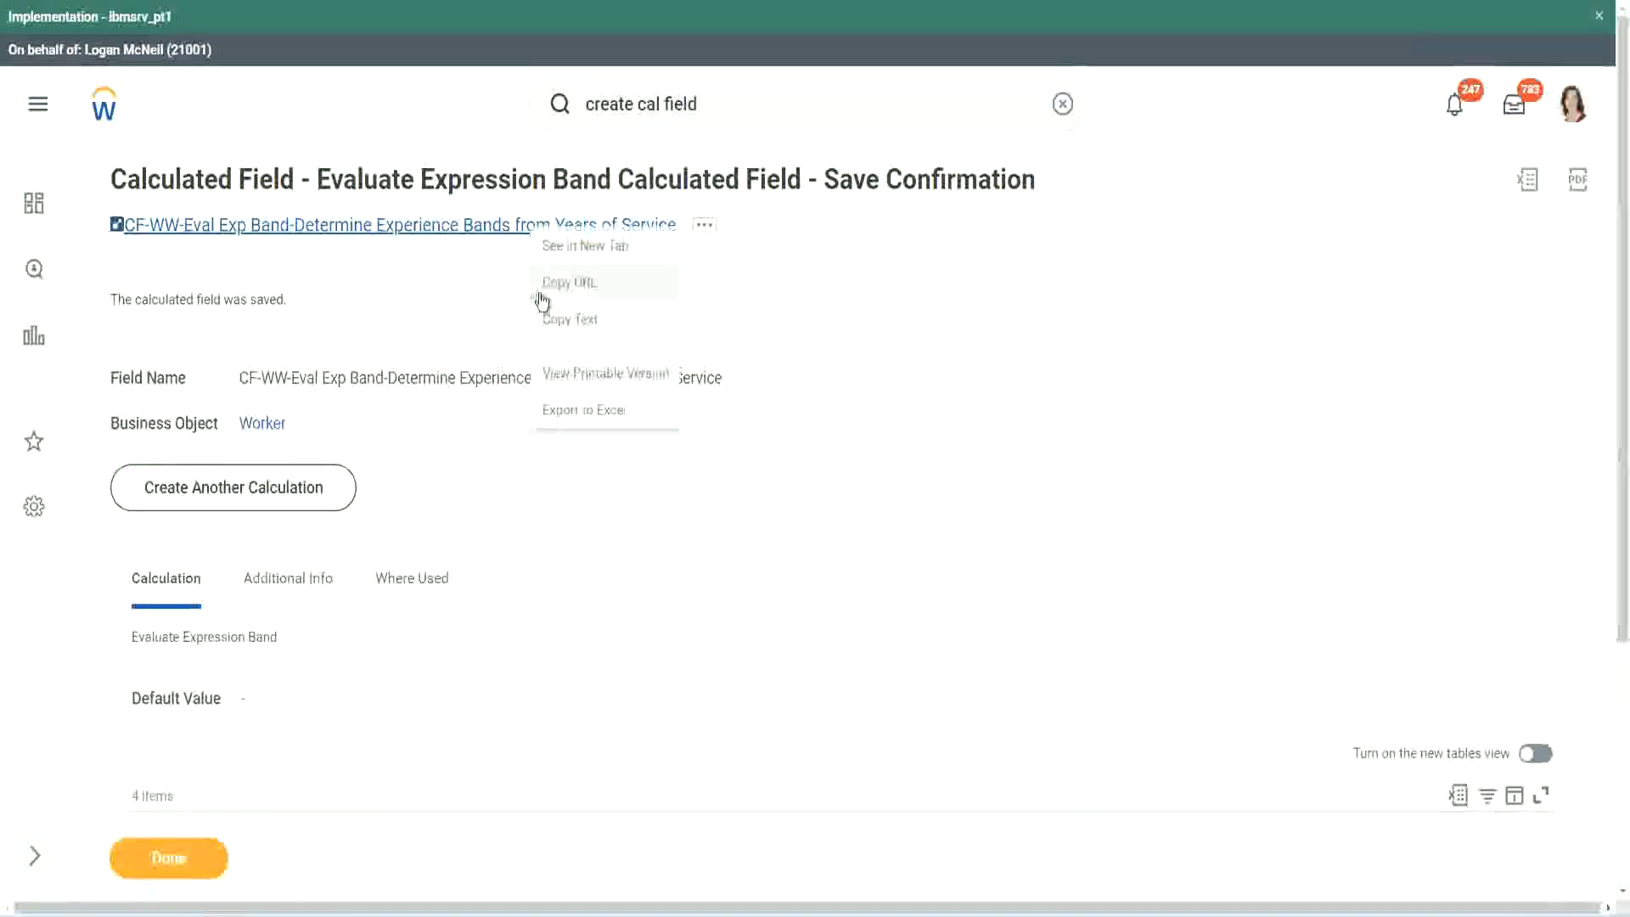
{"action": "left_click", "coordinate": [568, 321]}
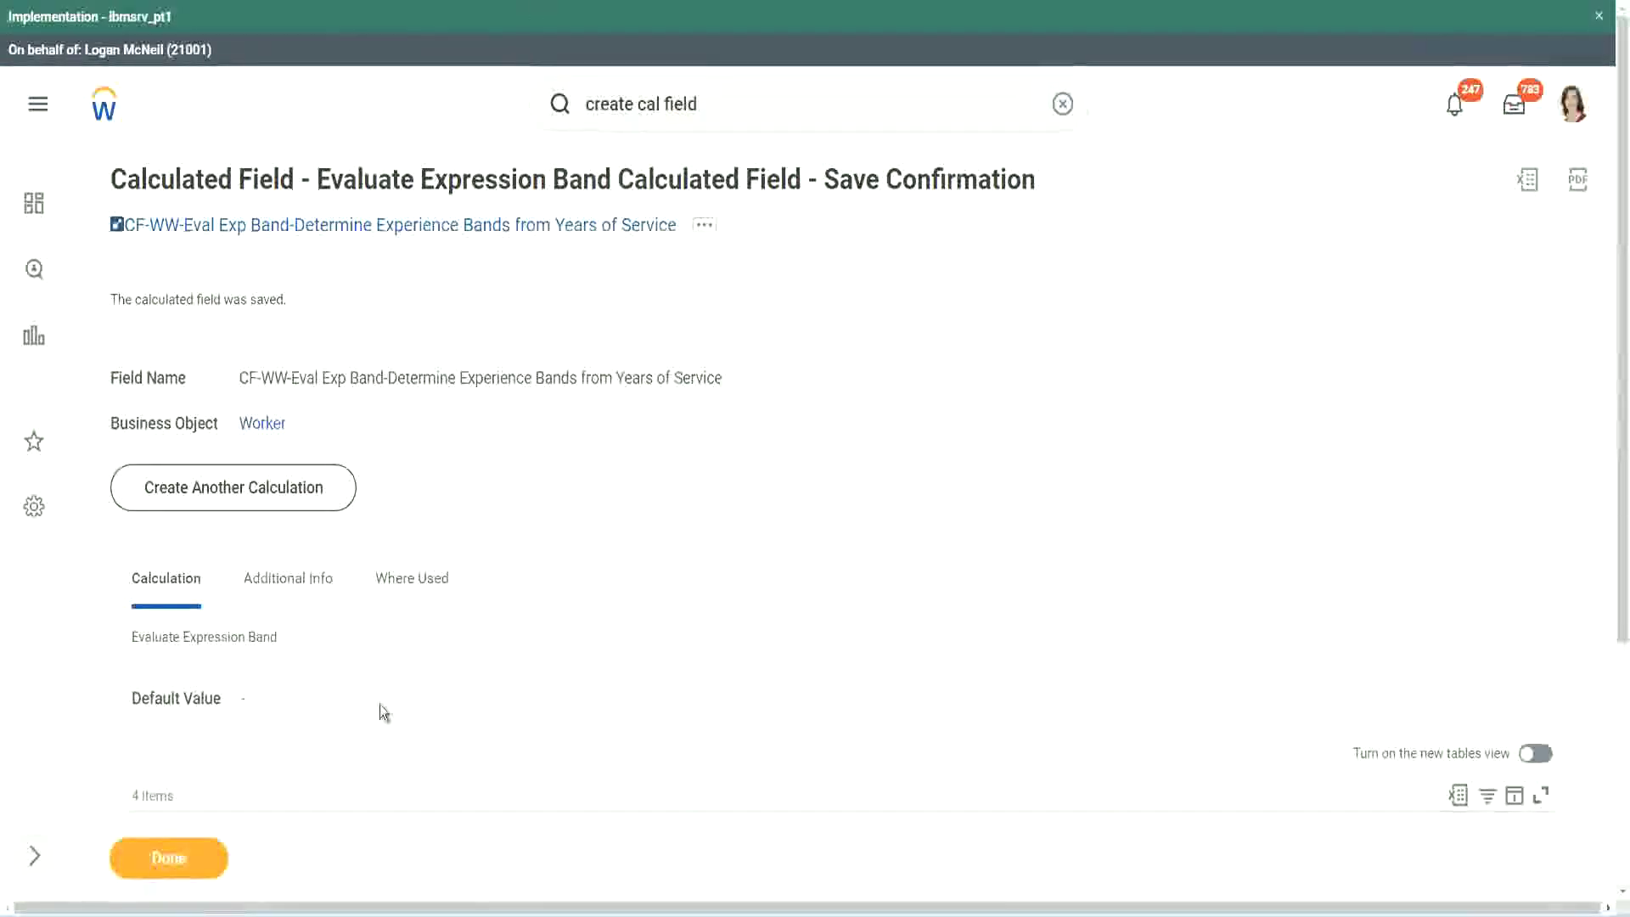
Examine the saved conditions and return values alongside the experience band notes in Notepad++.
{"action": "scroll", "coordinate": [540, 659], "scroll_direction": "down", "scroll_amount": 3}
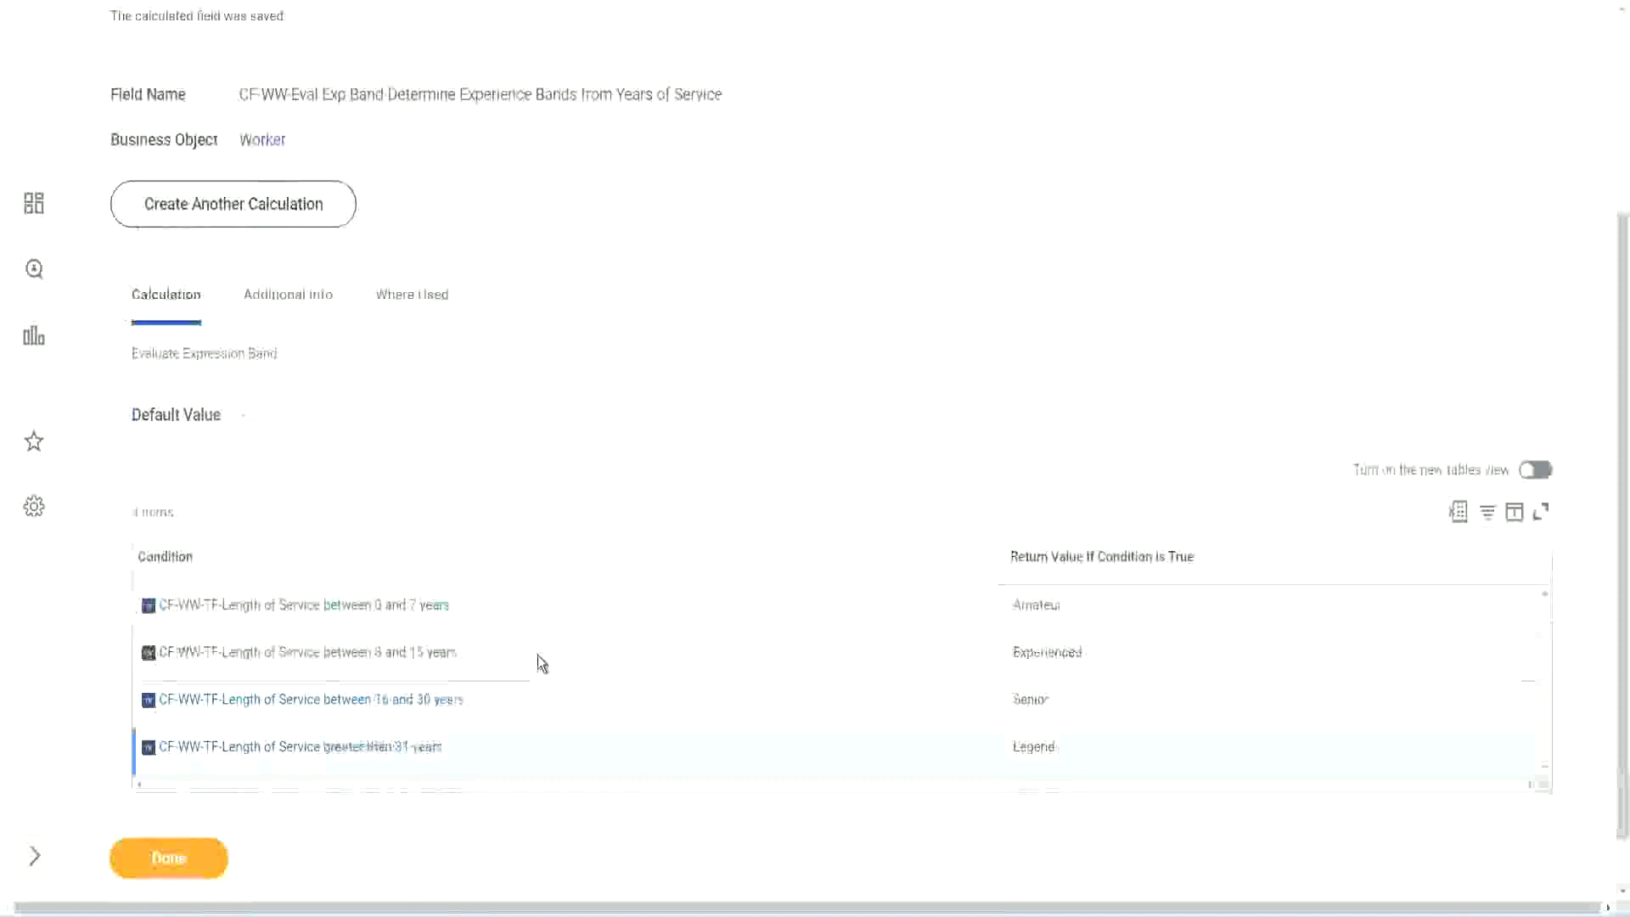
{"action": "scroll", "coordinate": [537, 655], "scroll_direction": "down", "scroll_amount": 1}
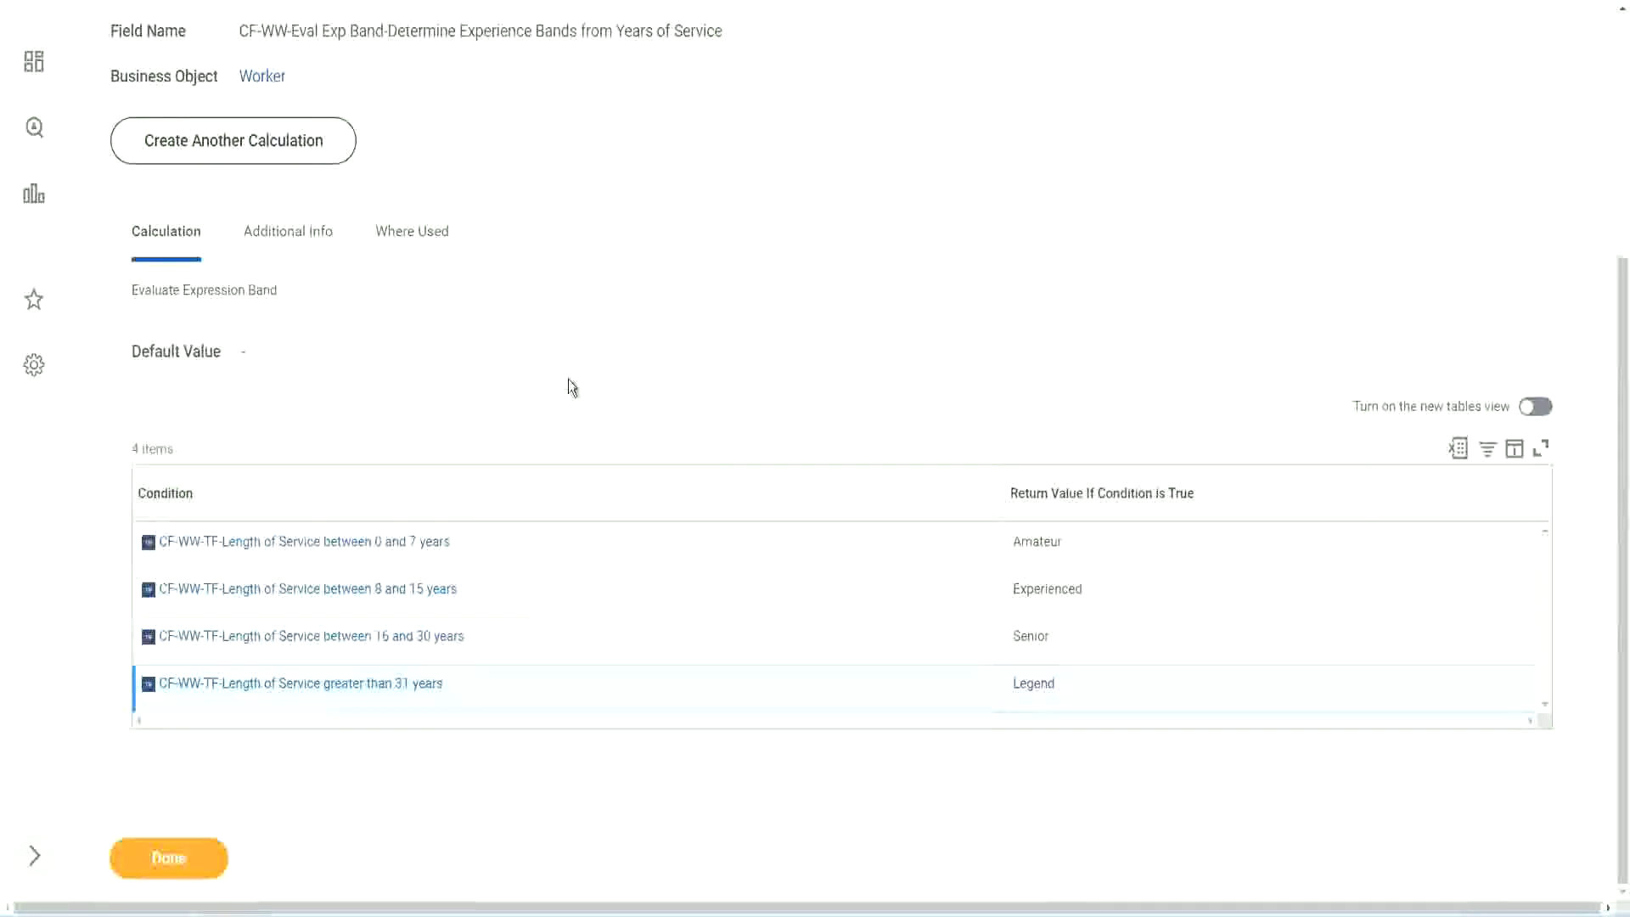
{"action": "scroll", "coordinate": [568, 379], "scroll_direction": "up", "scroll_amount": 3}
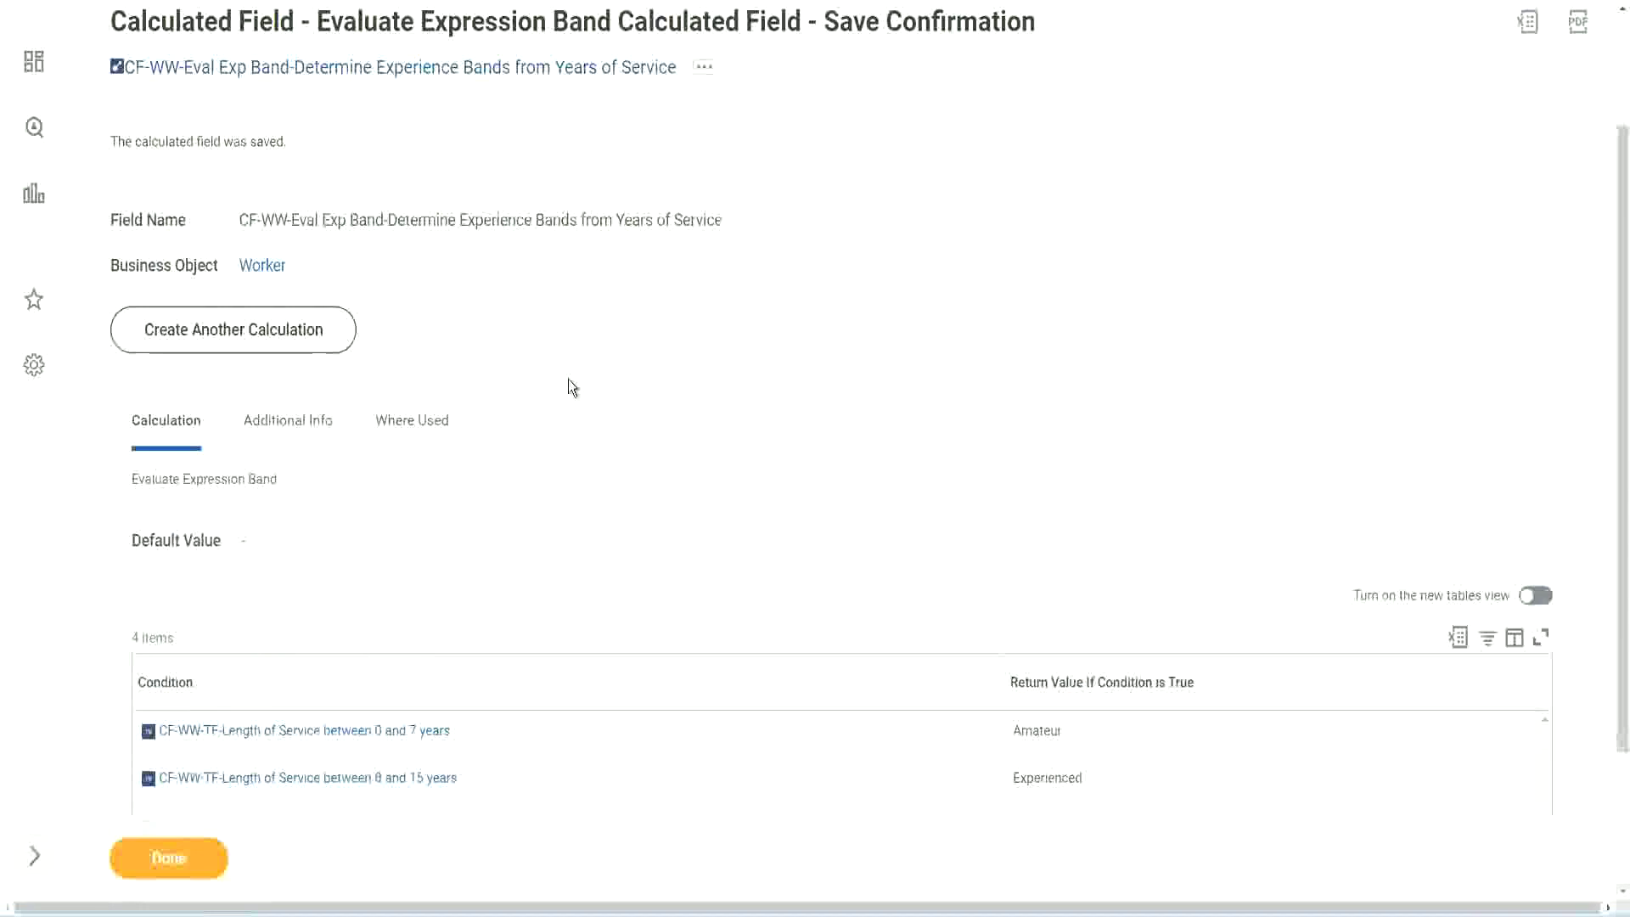
{"action": "scroll", "coordinate": [568, 379], "scroll_direction": "down", "scroll_amount": 3}
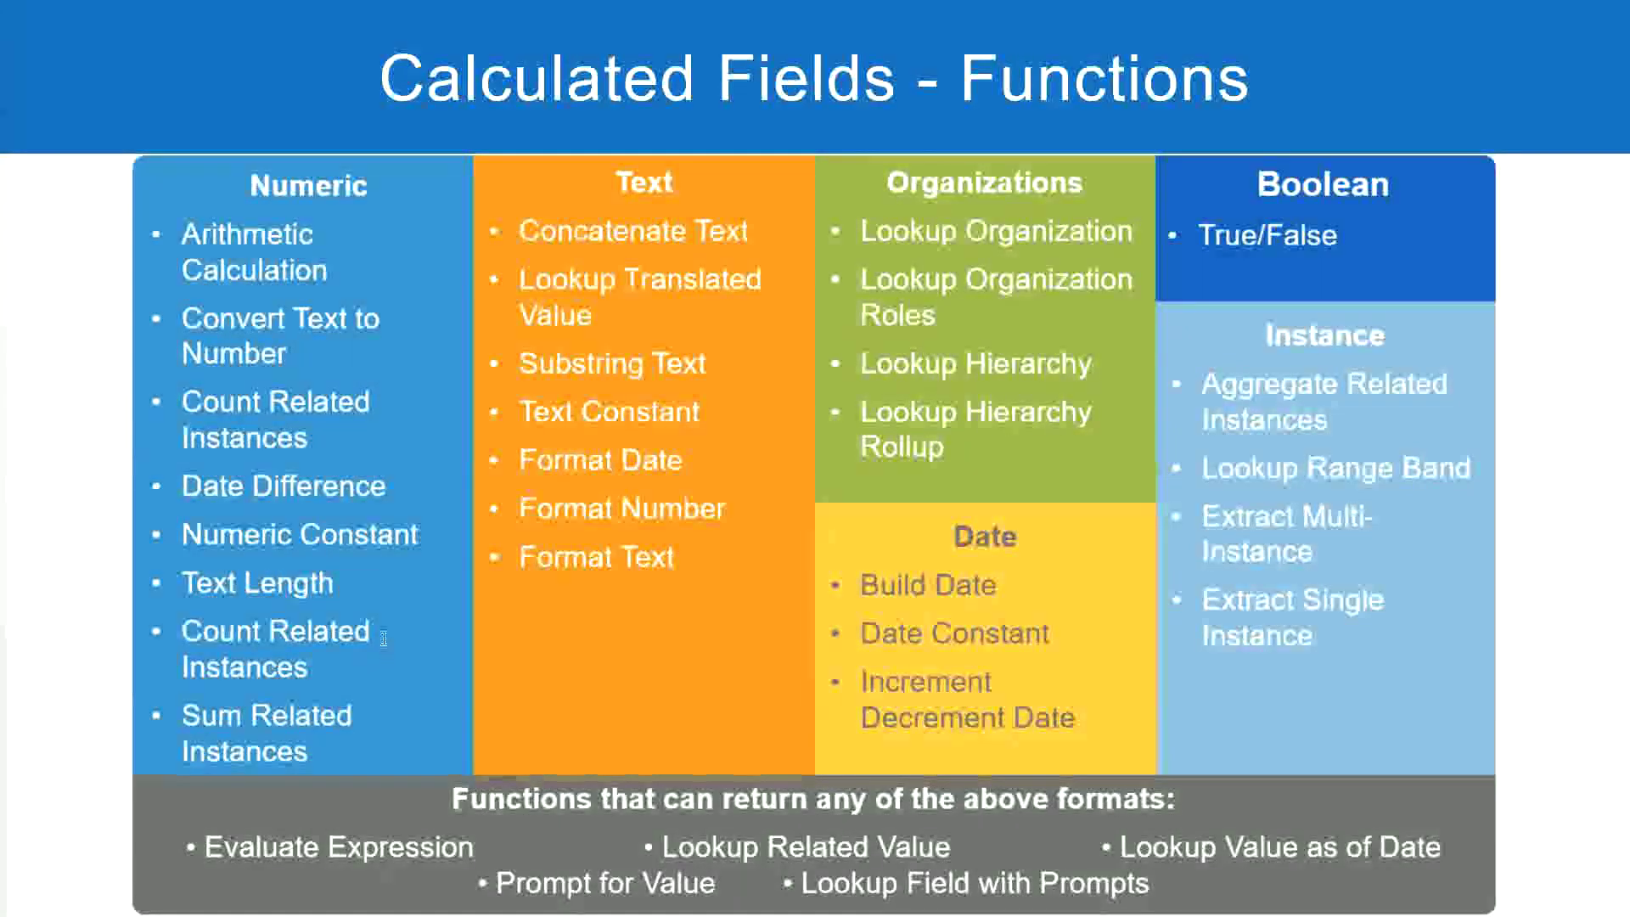
{"action": "key", "text": "alt+Tab"}
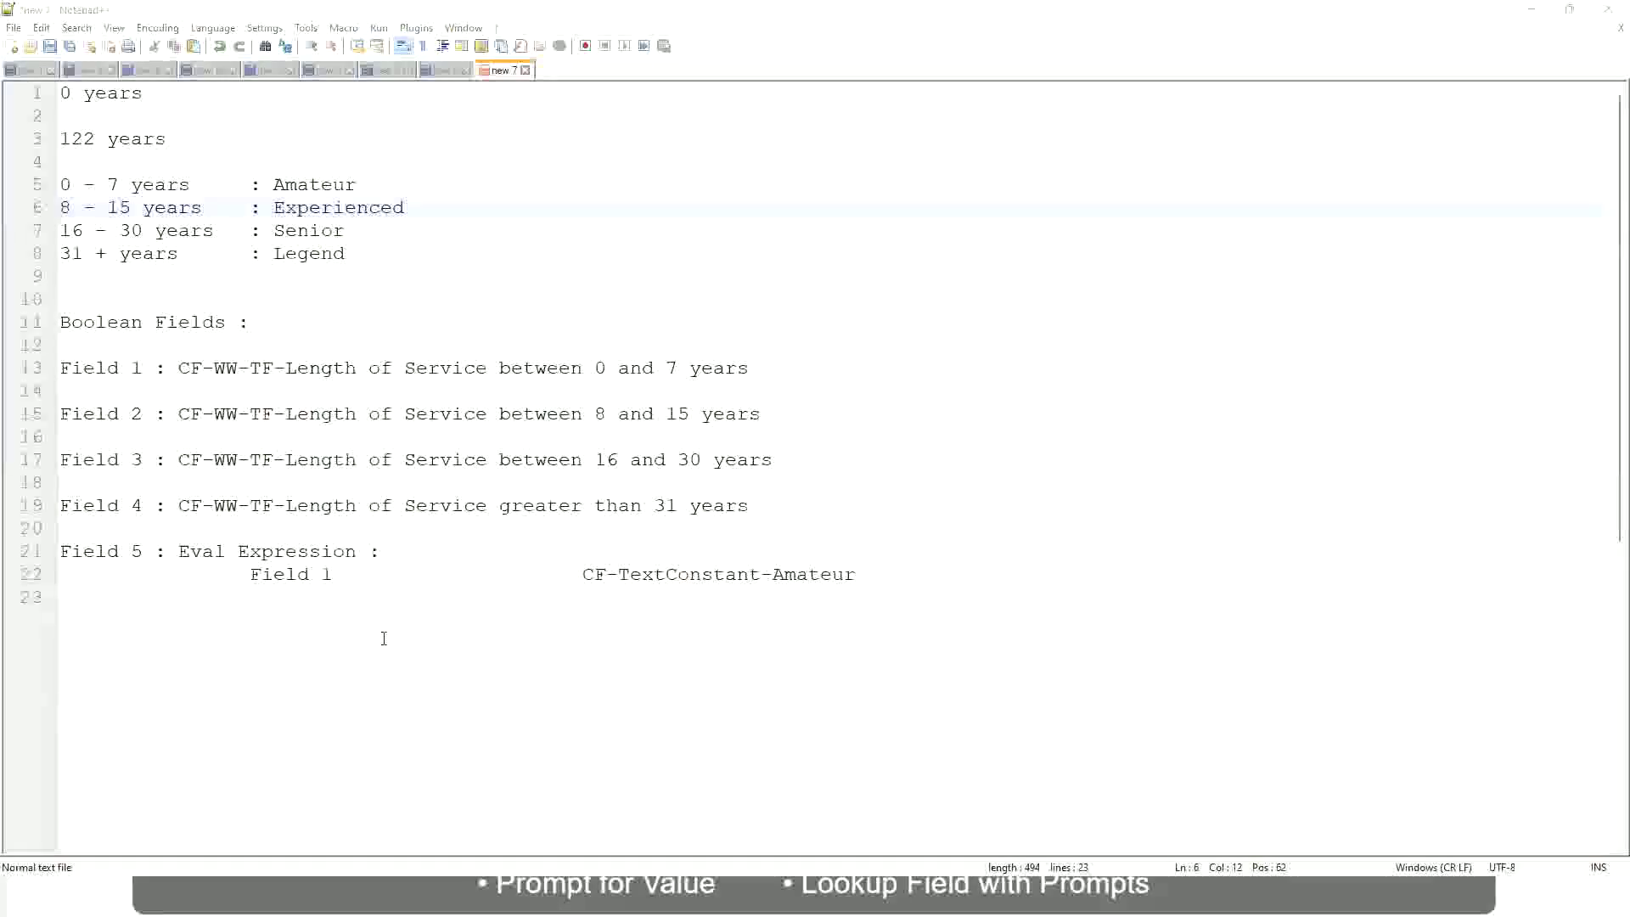
{"action": "key", "text": "alt+Tab"}
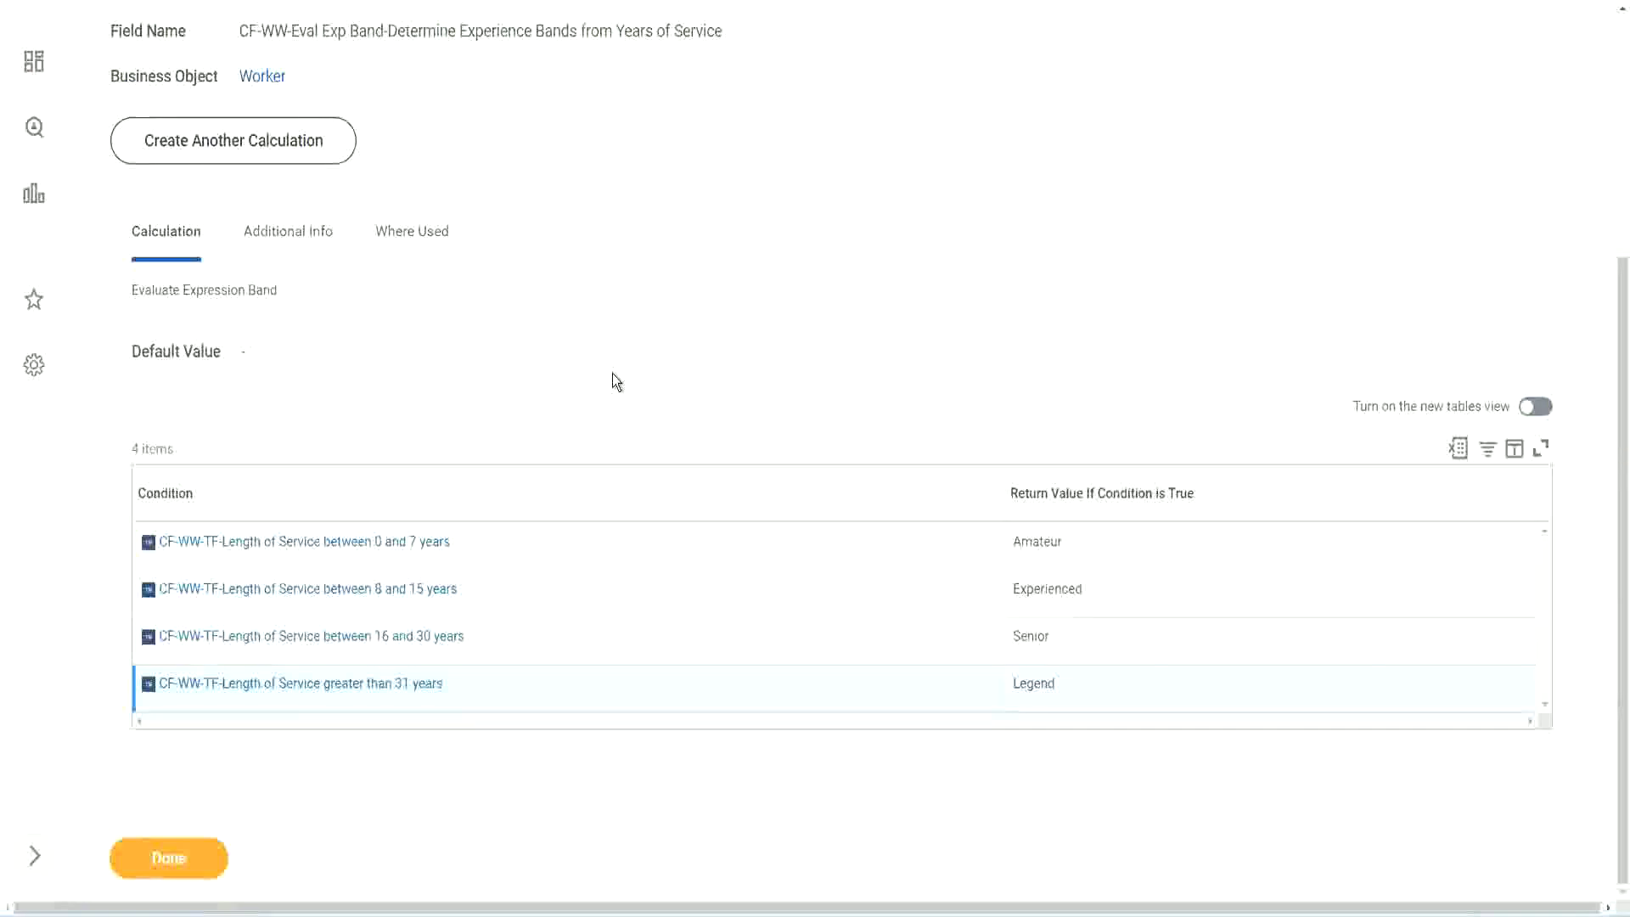
{"action": "scroll", "coordinate": [613, 374], "scroll_direction": "up", "scroll_amount": 1}
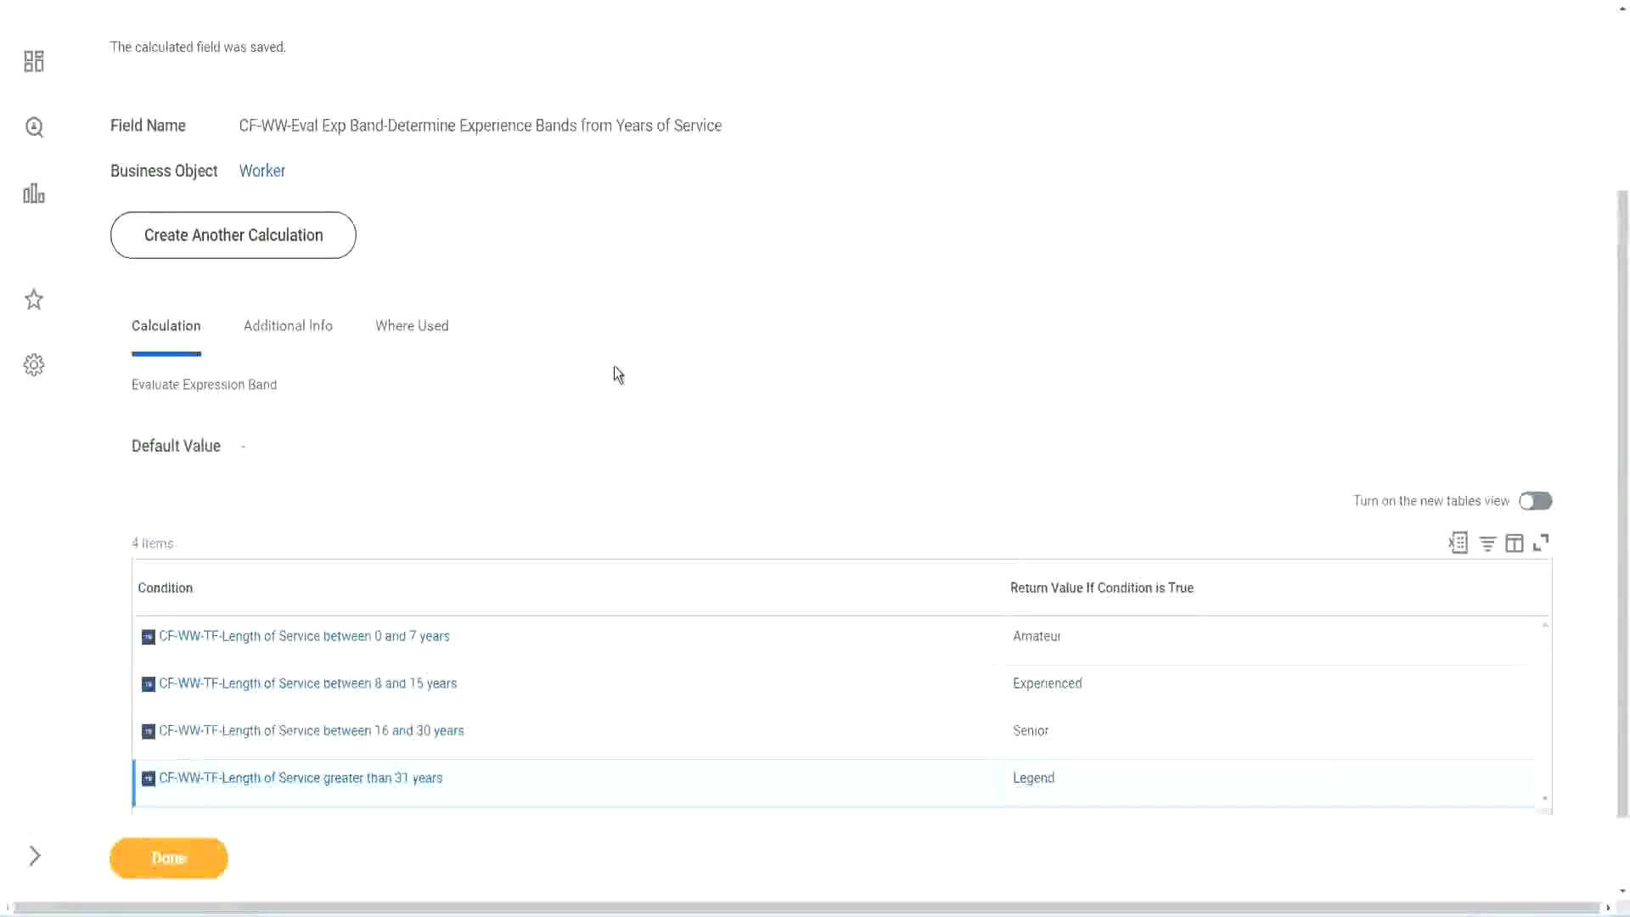
{"action": "scroll", "coordinate": [616, 377], "scroll_direction": "up", "scroll_amount": 3}
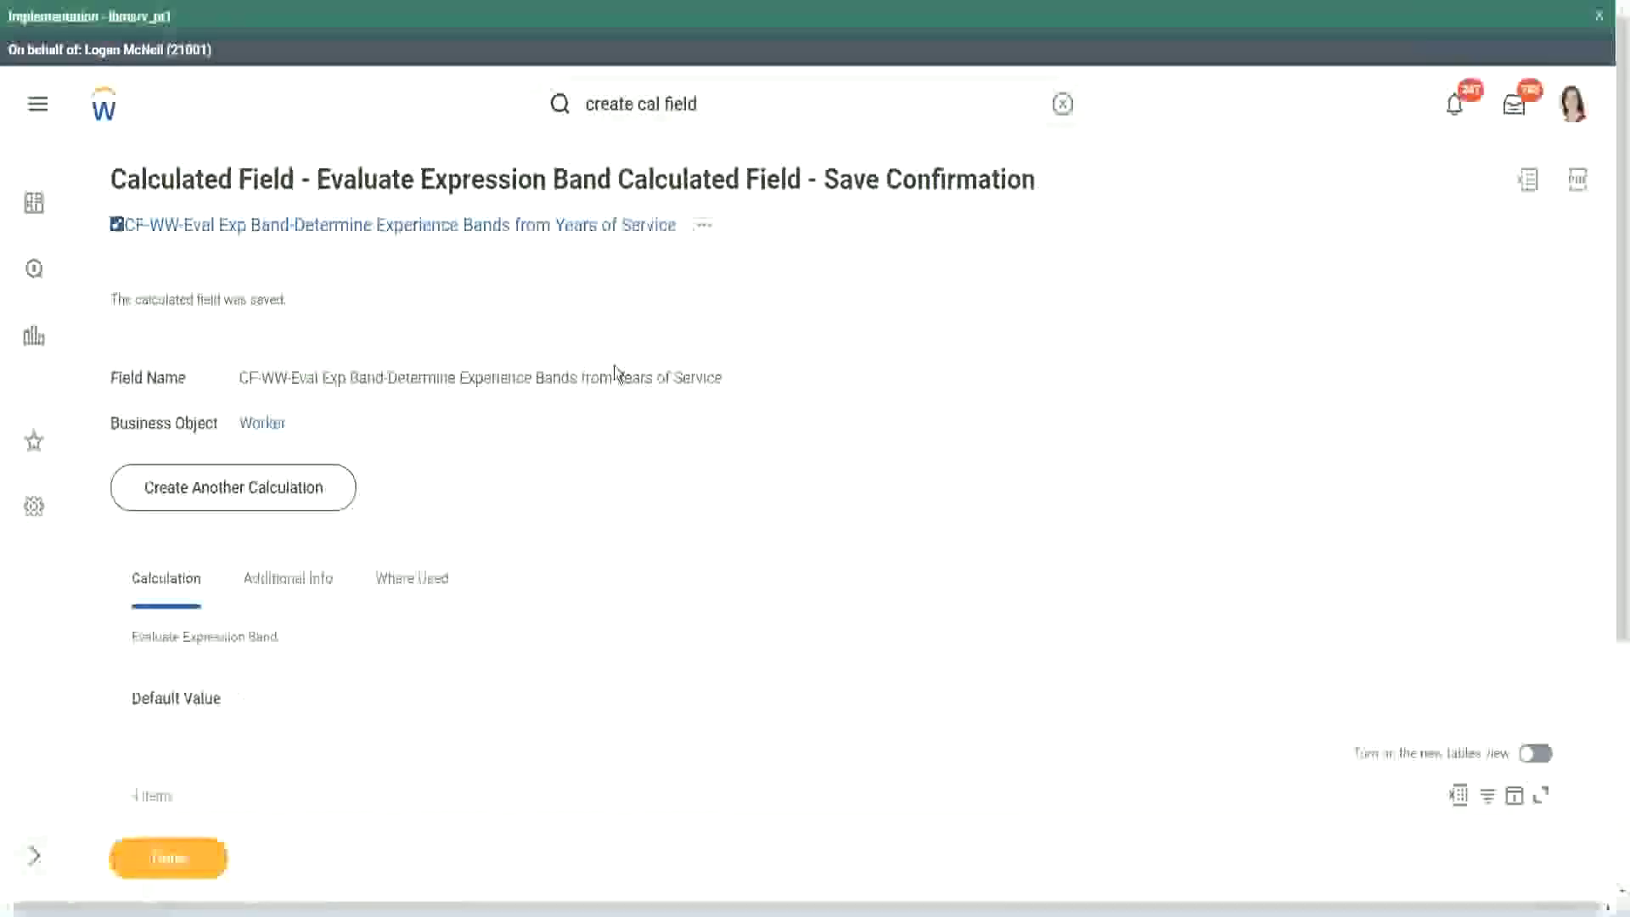
{"action": "scroll", "coordinate": [476, 509], "scroll_direction": "down", "scroll_amount": 4}
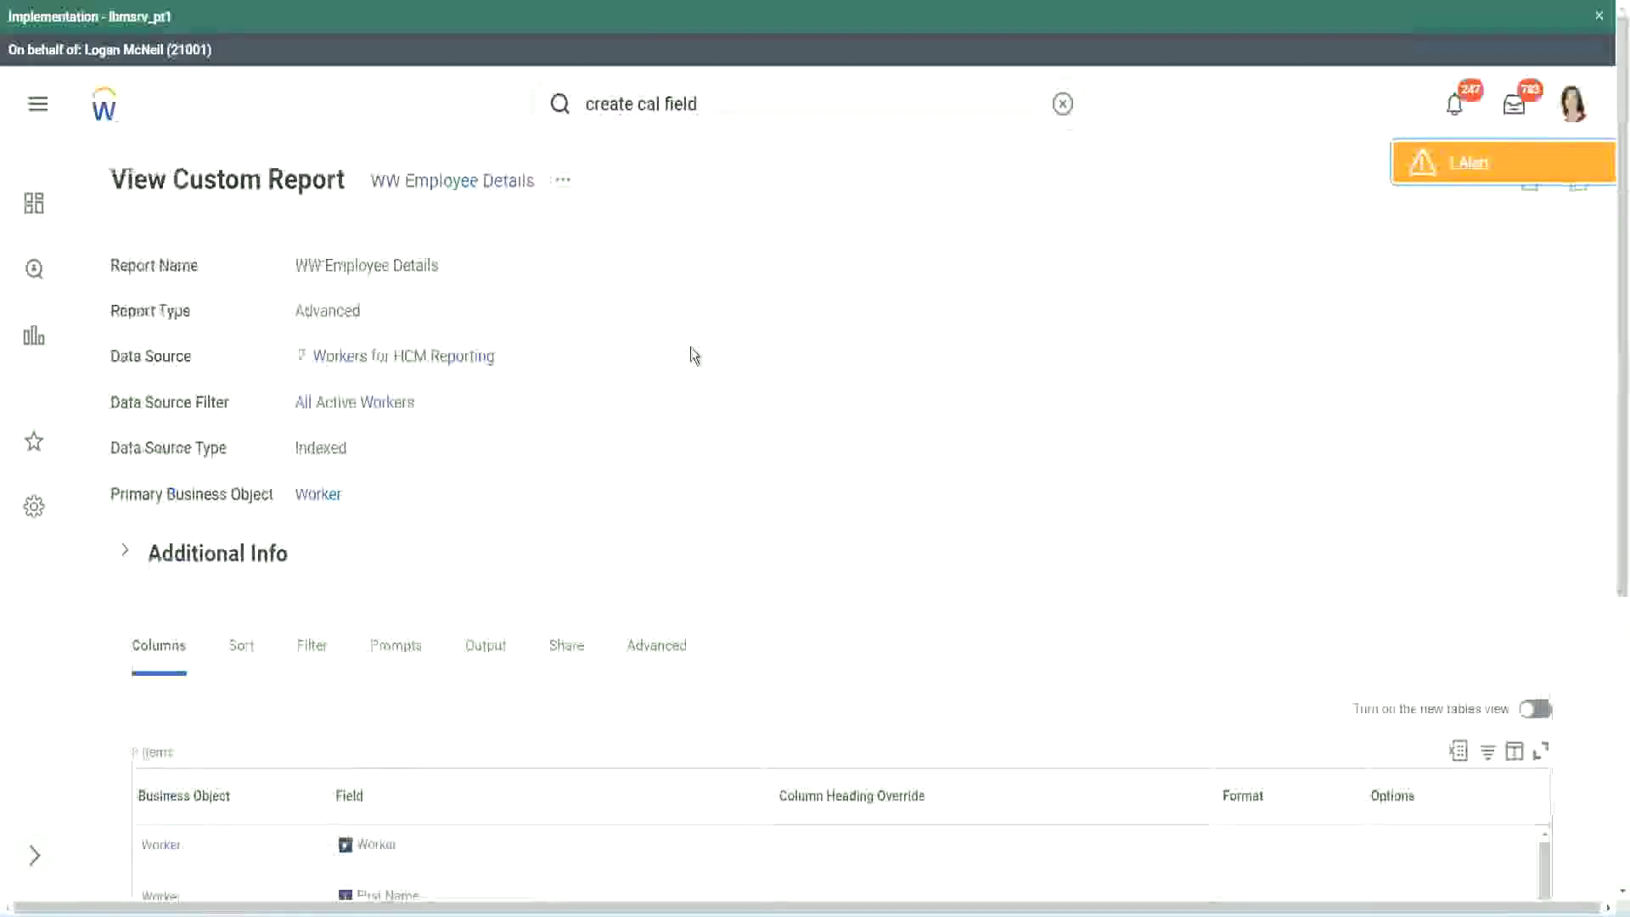
Open the WW Employee Details custom report for editing.
{"action": "left_click", "coordinate": [563, 180]}
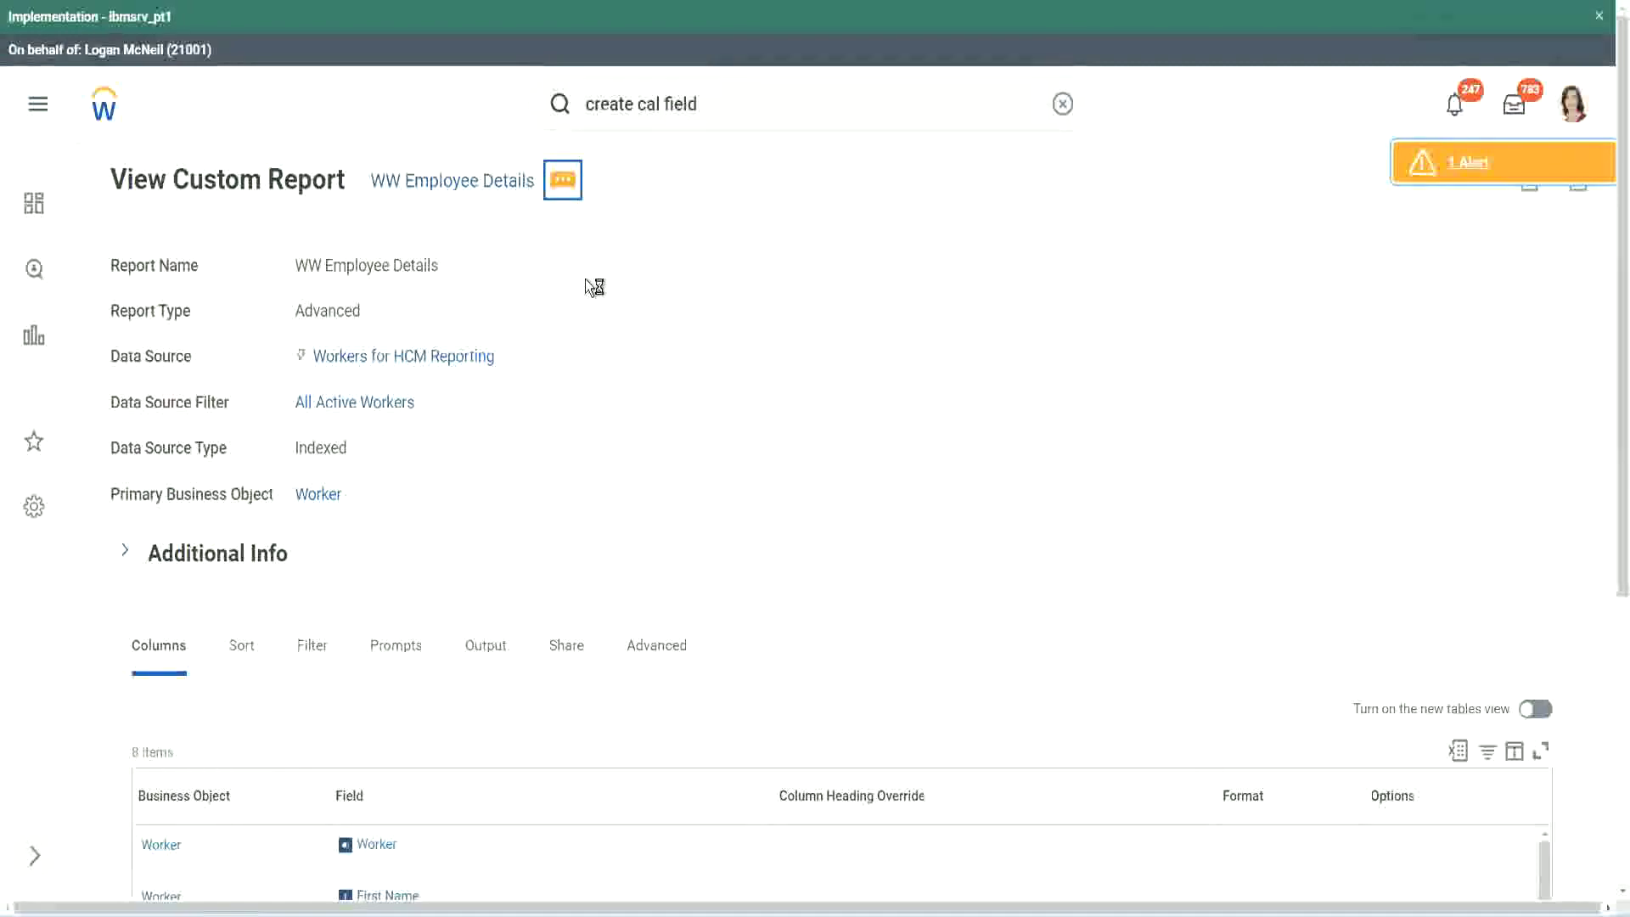
{"action": "mouse_move", "coordinate": [659, 280]}
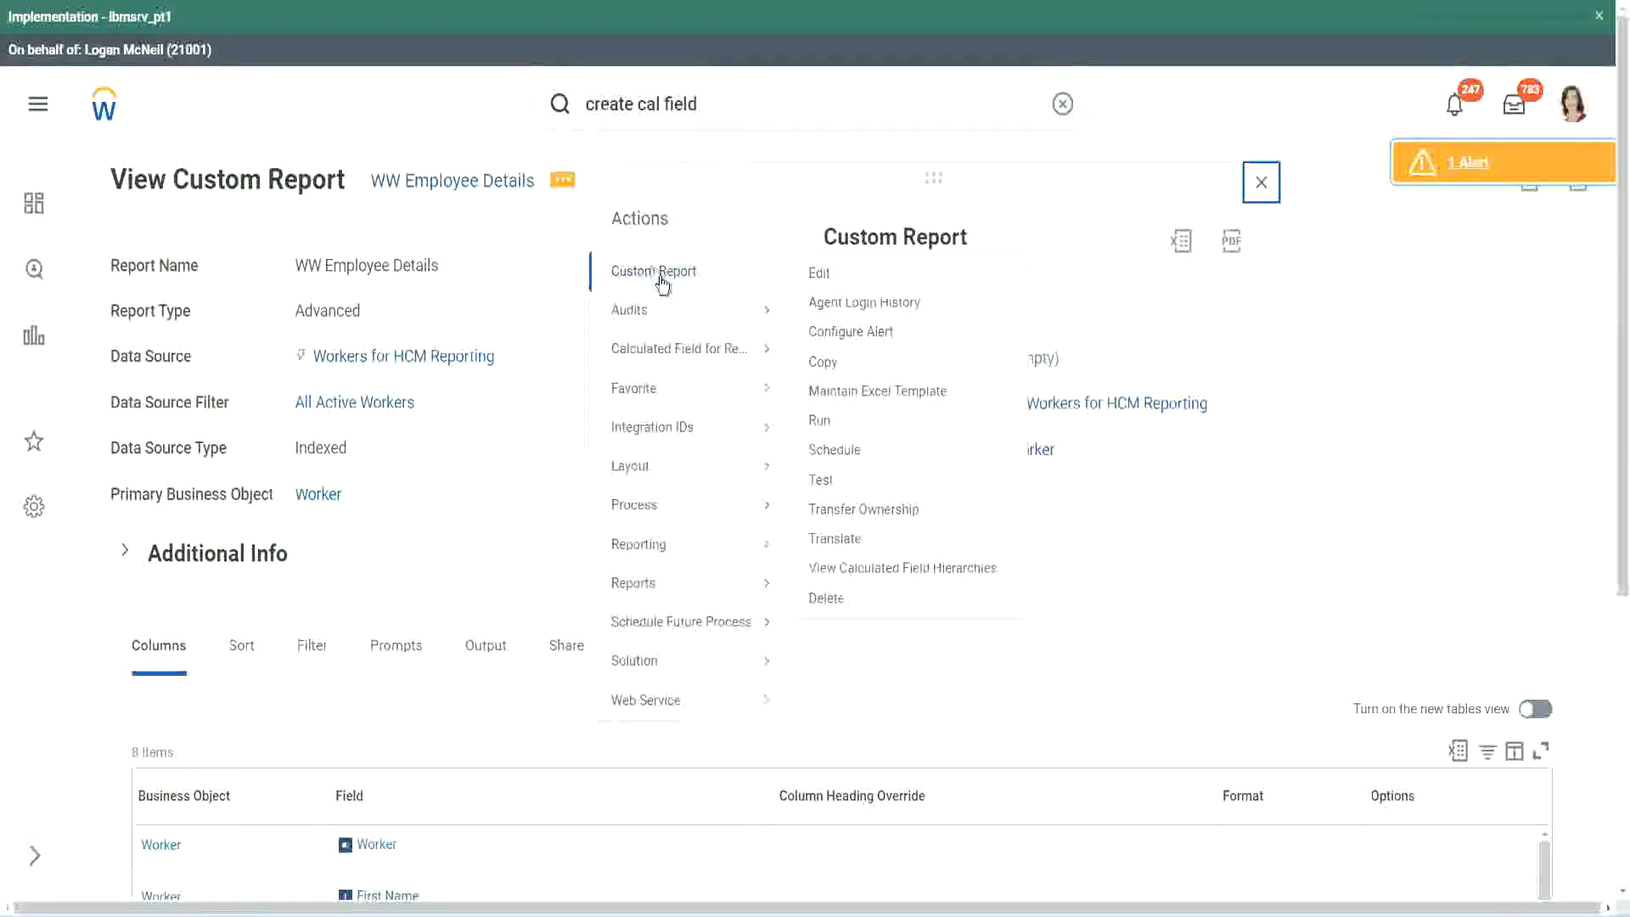
{"action": "left_click", "coordinate": [820, 273]}
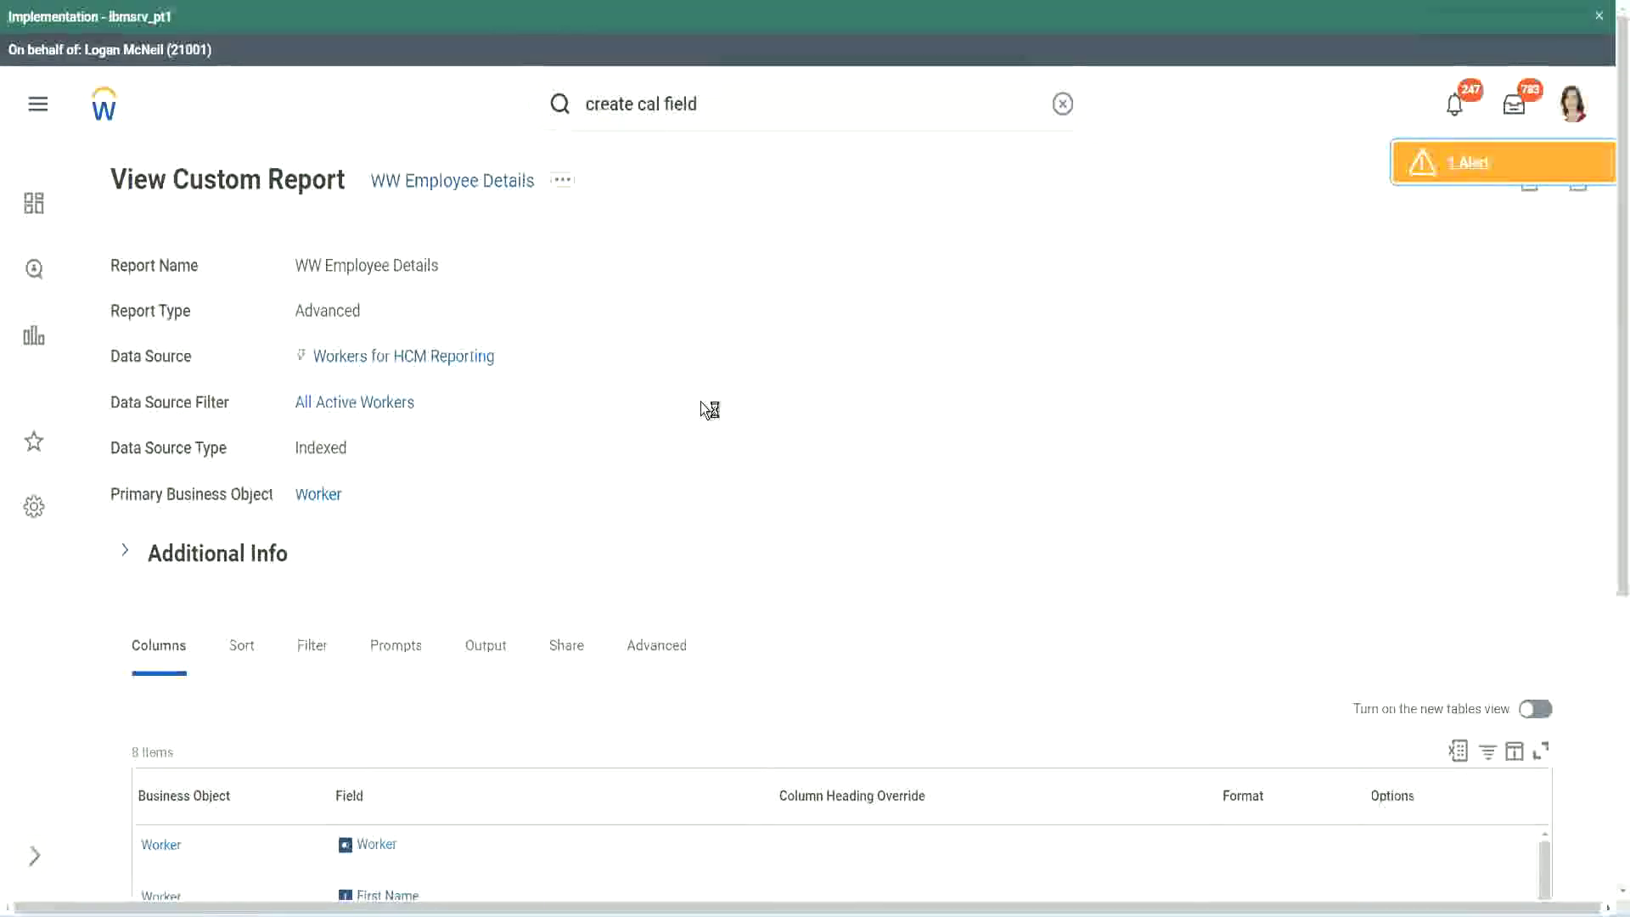
{"action": "scroll", "coordinate": [701, 401], "scroll_direction": "down", "scroll_amount": 1}
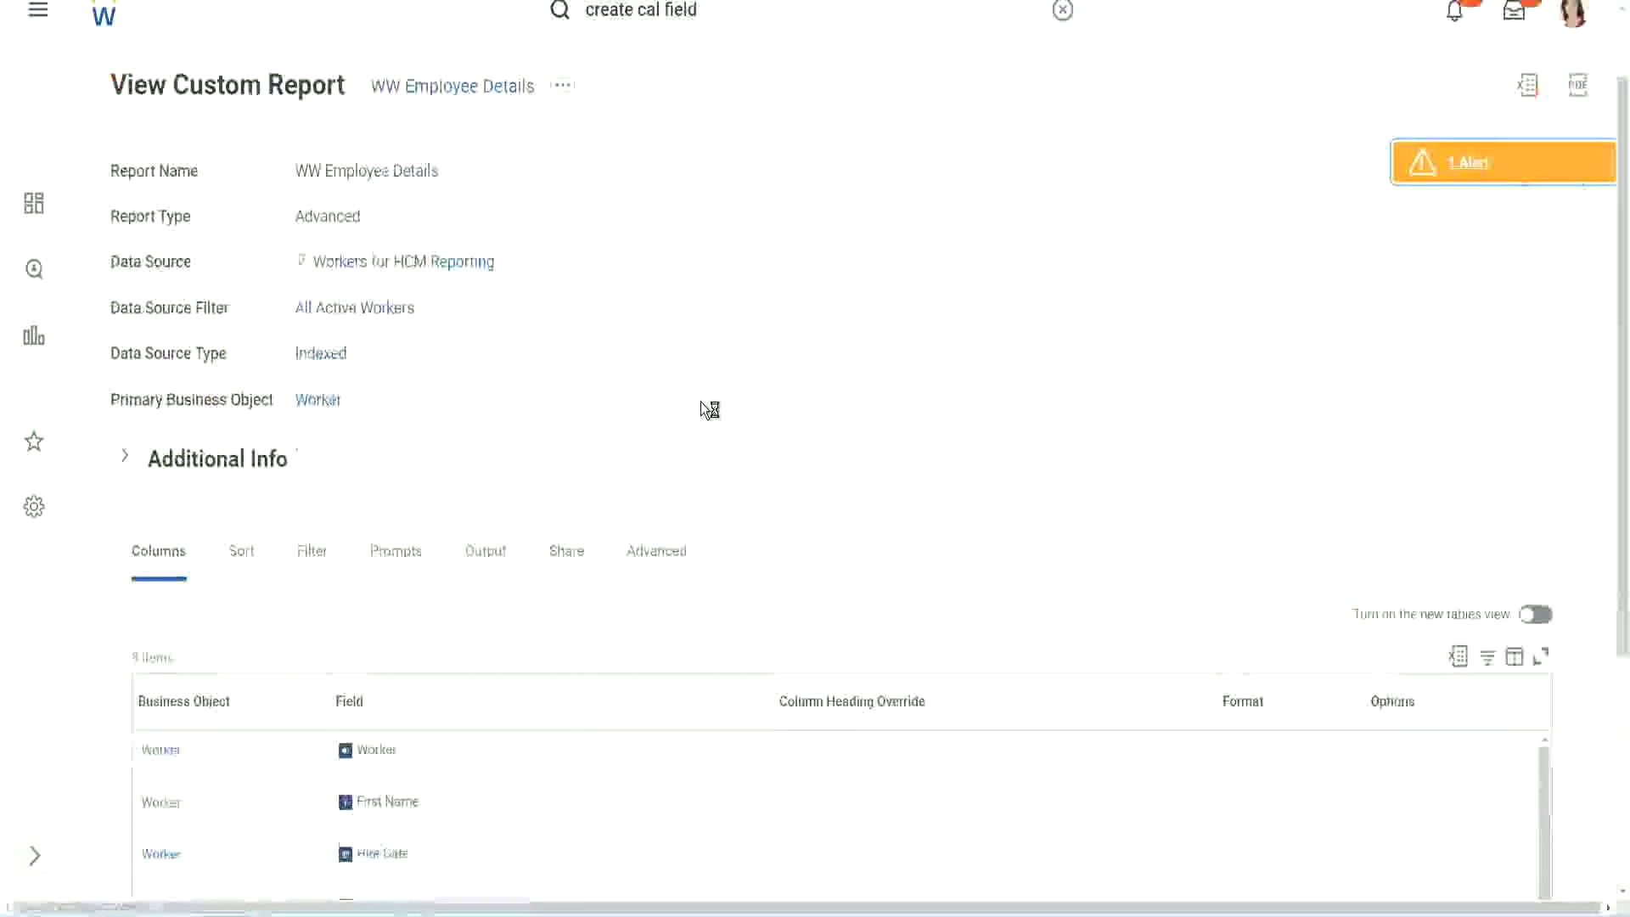
{"action": "scroll", "coordinate": [700, 400], "scroll_direction": "down", "scroll_amount": 4}
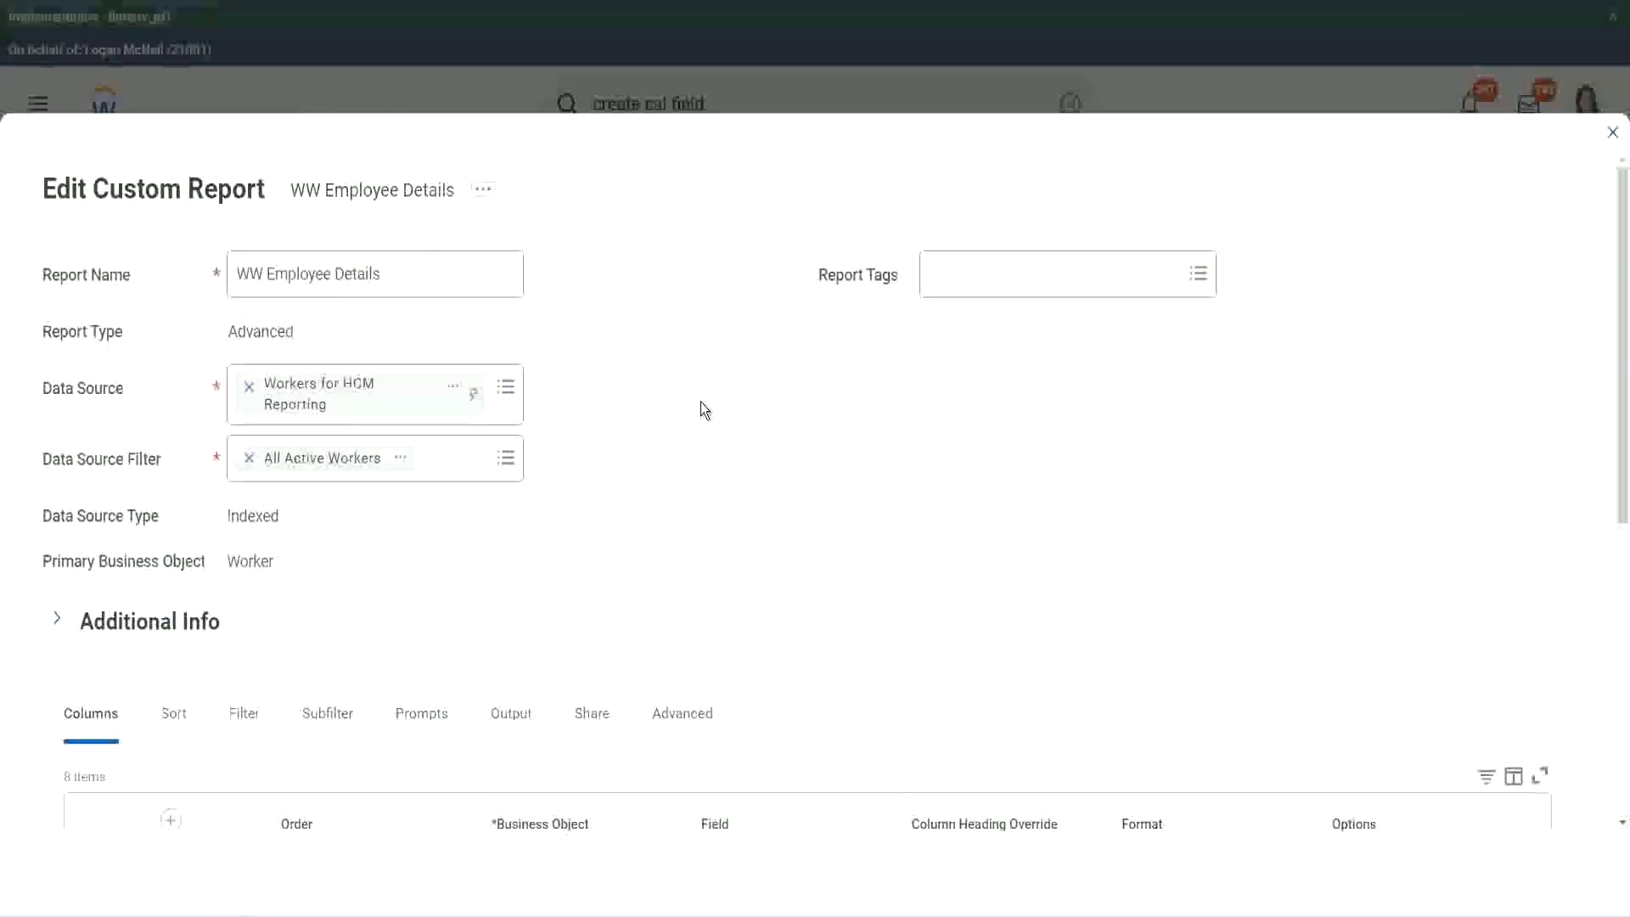
Add a Worker row below the Experience Bands column and enter the copied name of that column's field in its field search.
{"action": "scroll", "coordinate": [702, 408], "scroll_direction": "down", "scroll_amount": 8}
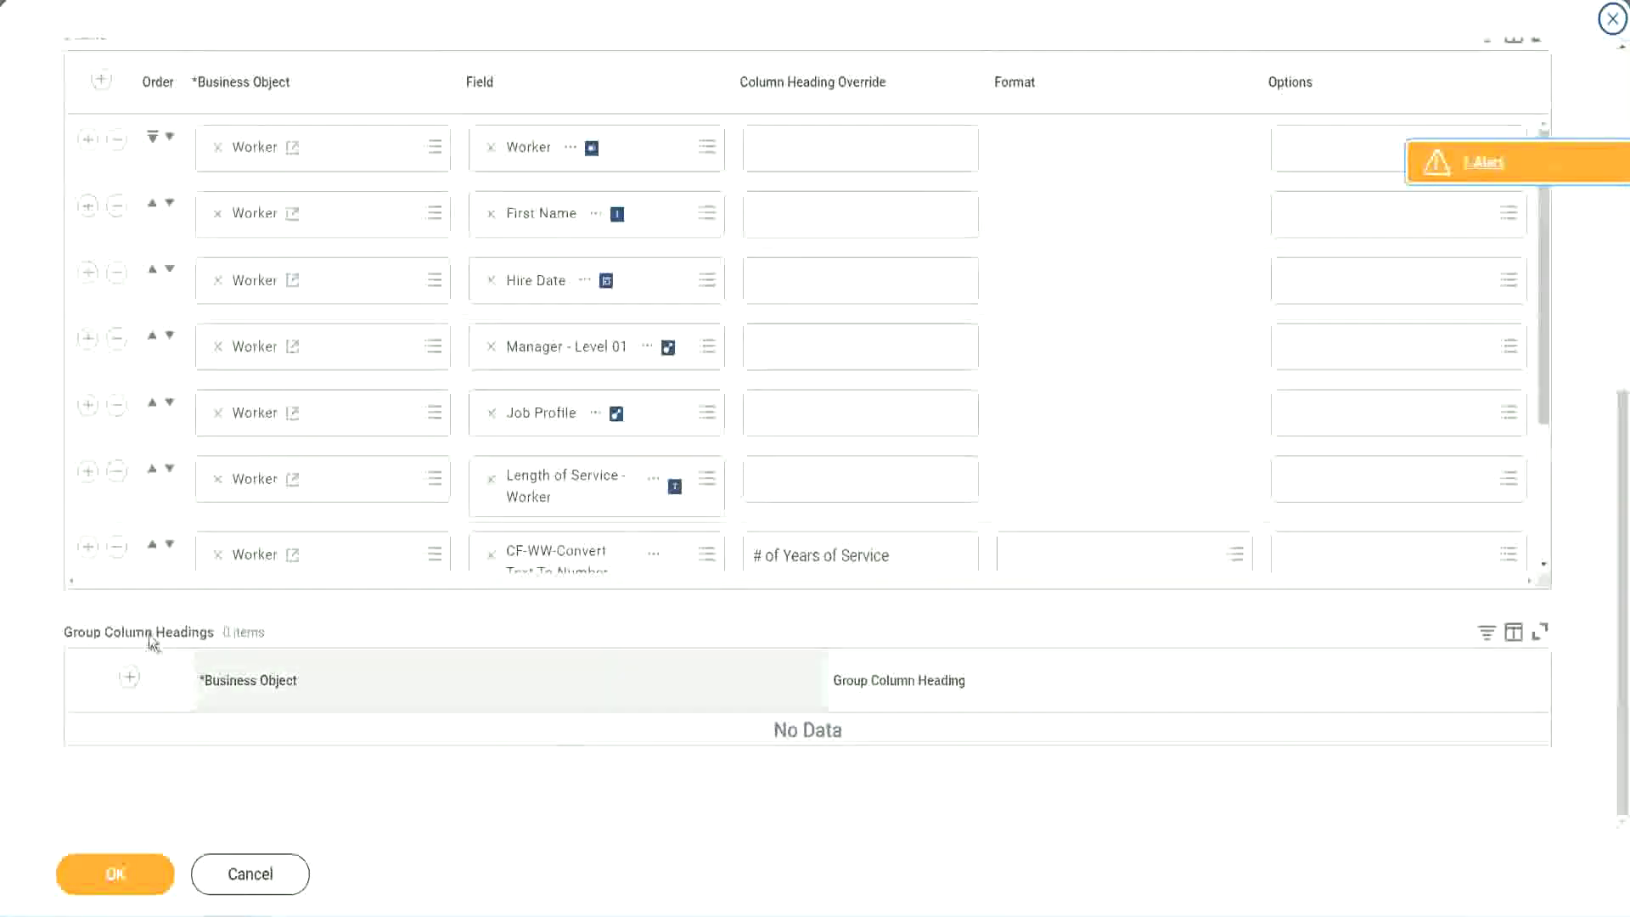
{"action": "scroll", "coordinate": [343, 416], "scroll_direction": "down", "scroll_amount": 3}
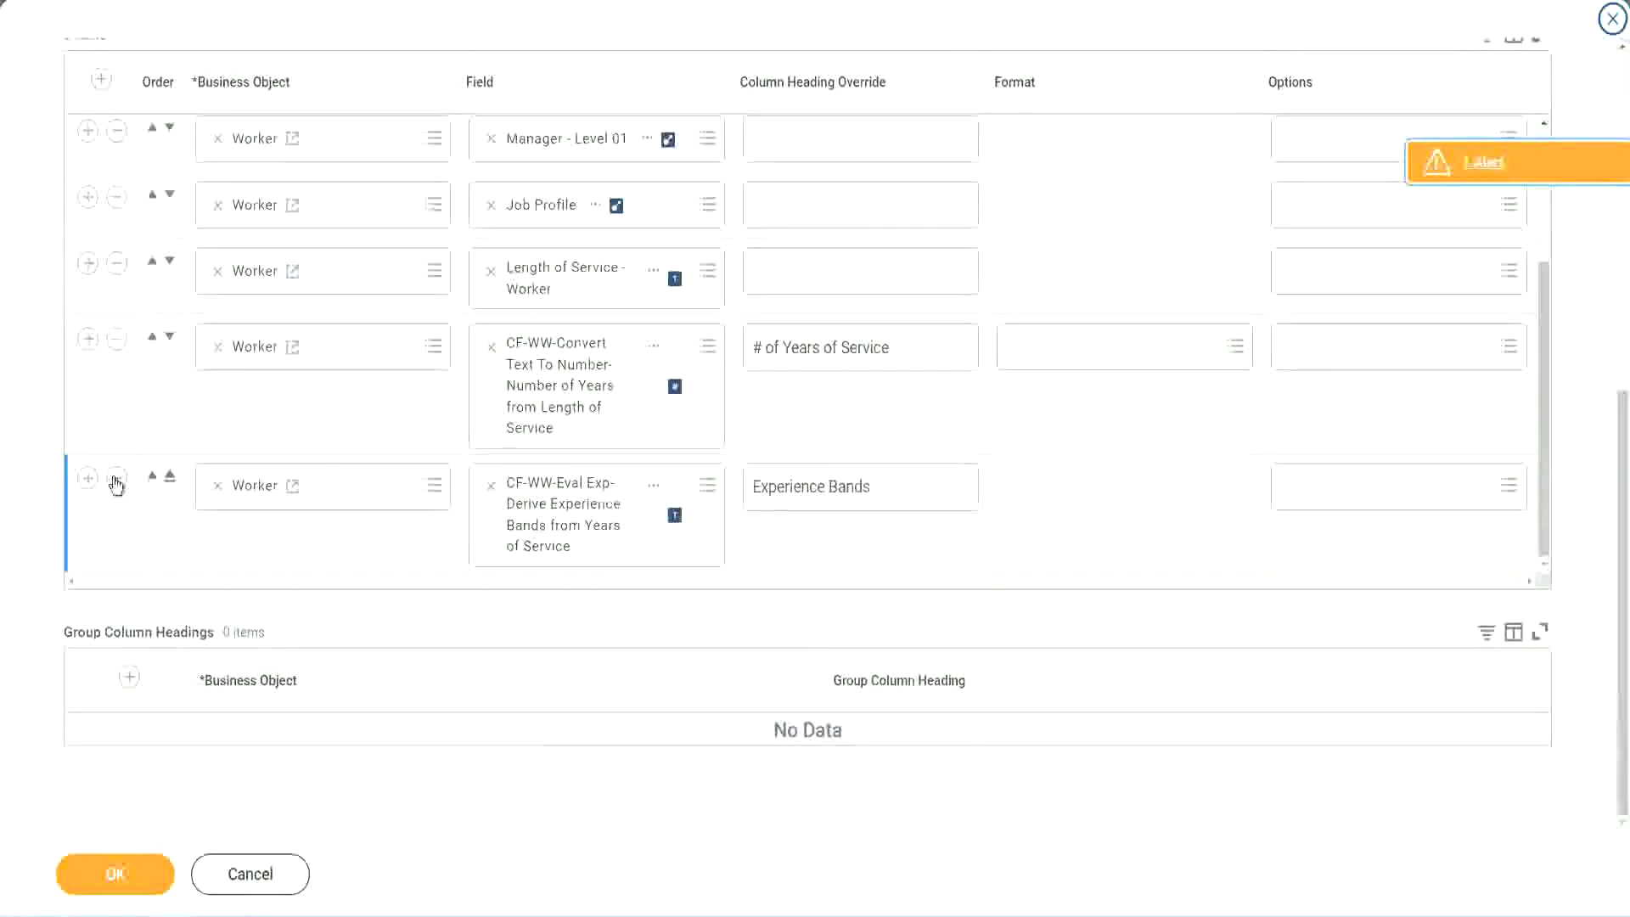
{"action": "left_click", "coordinate": [87, 478]}
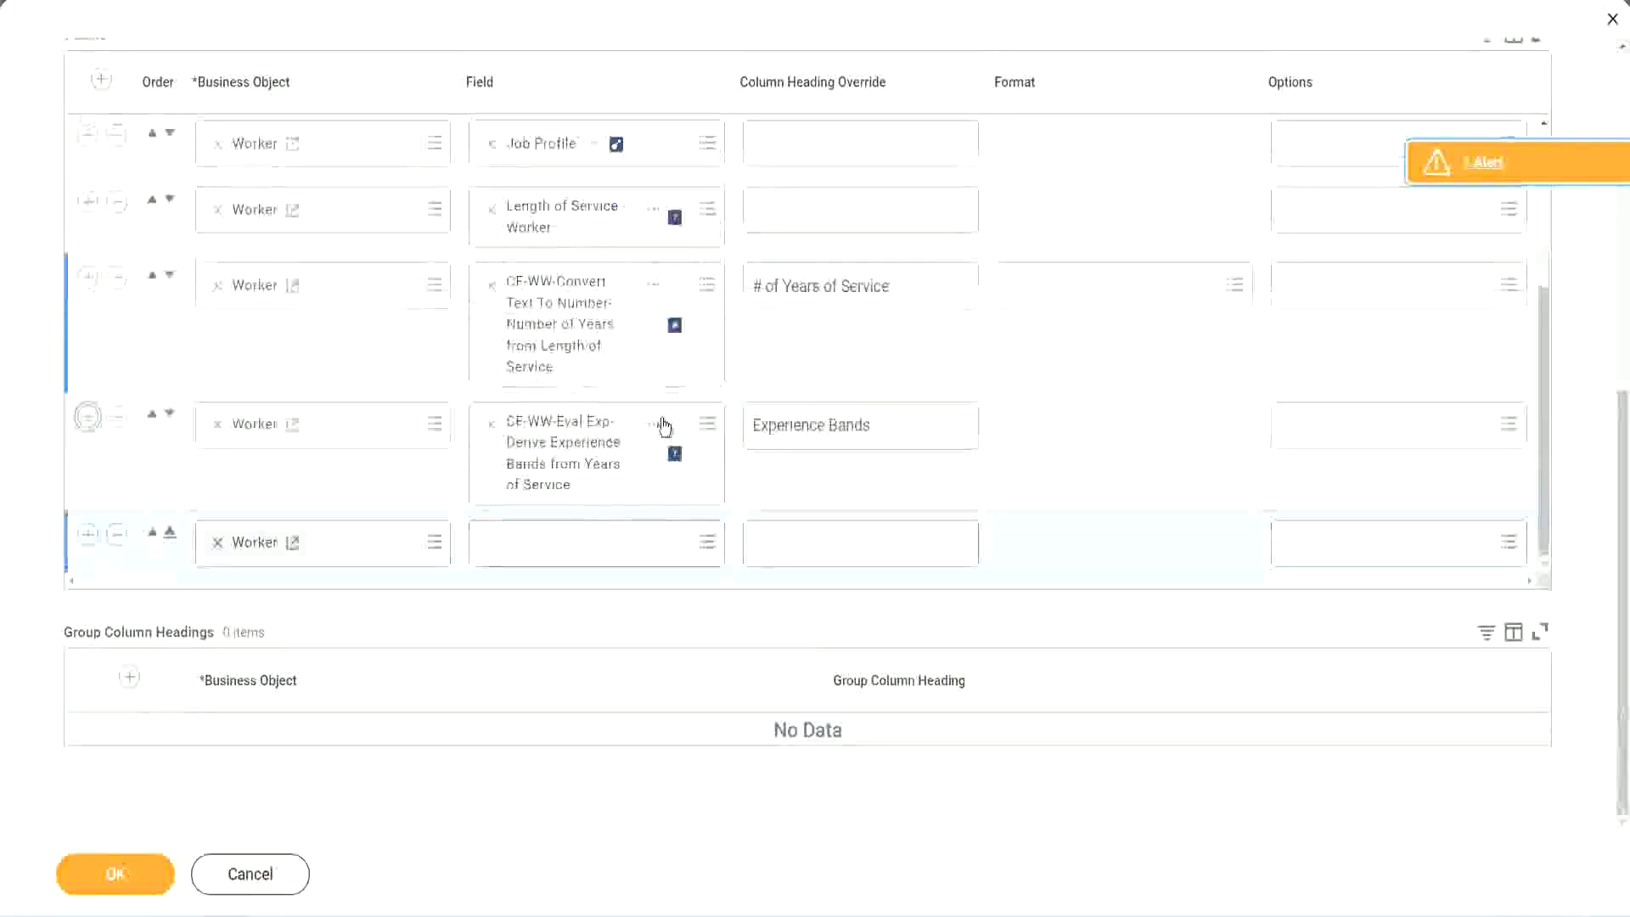
{"action": "right_click", "coordinate": [568, 458]}
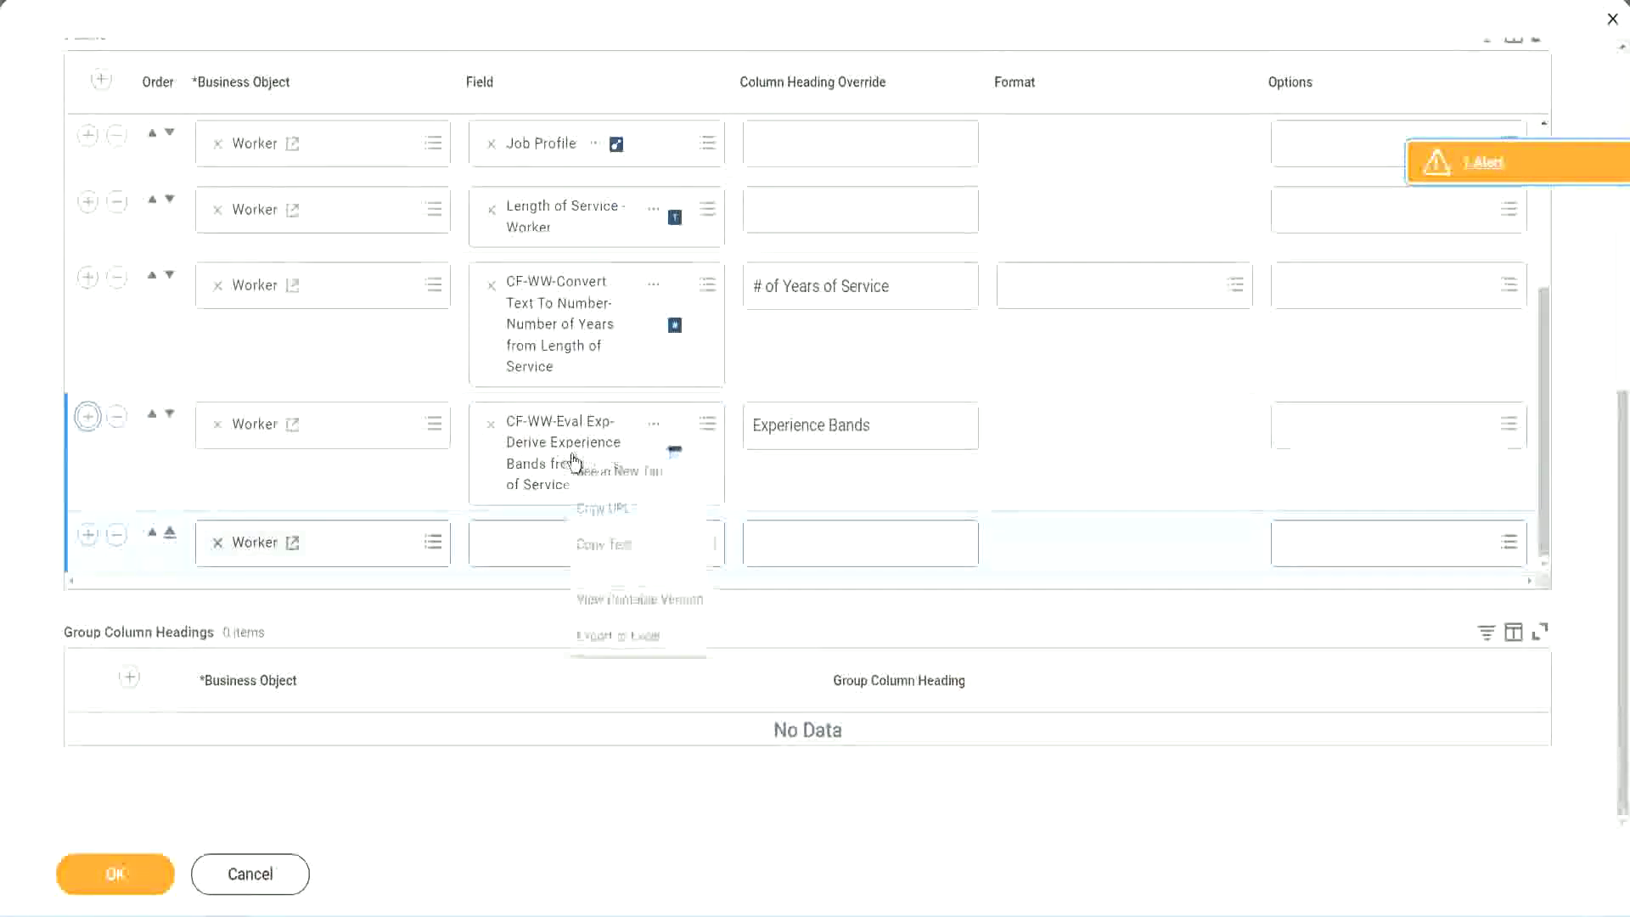
{"action": "left_click", "coordinate": [610, 546]}
{"action": "left_click", "coordinate": [512, 551]}
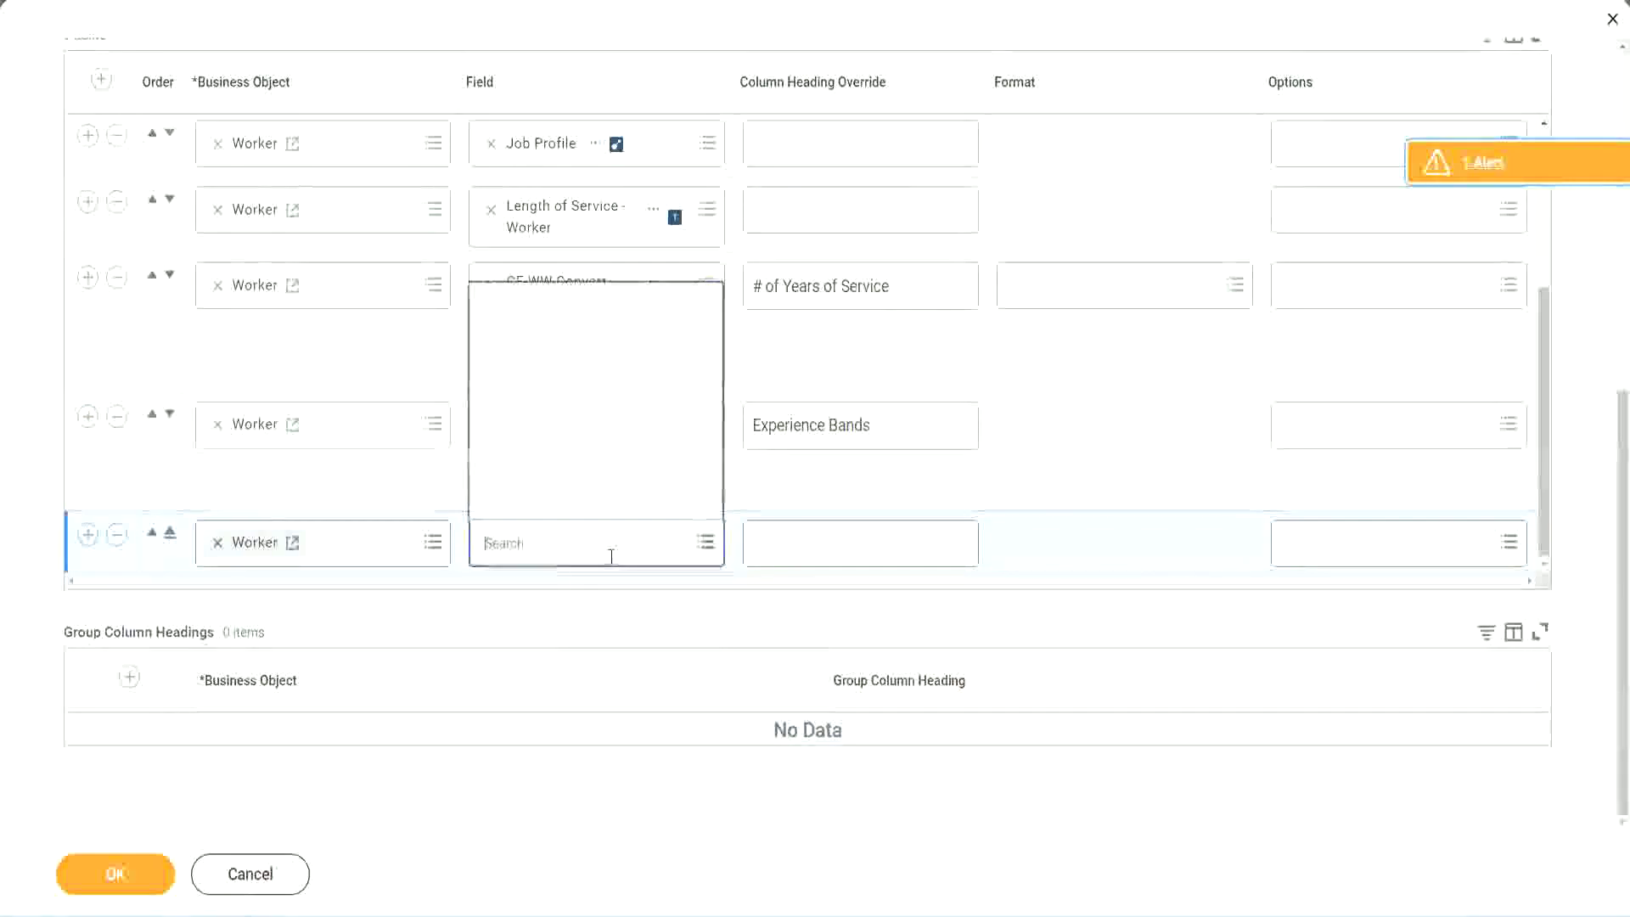
{"action": "key", "text": "ctrl+v"}
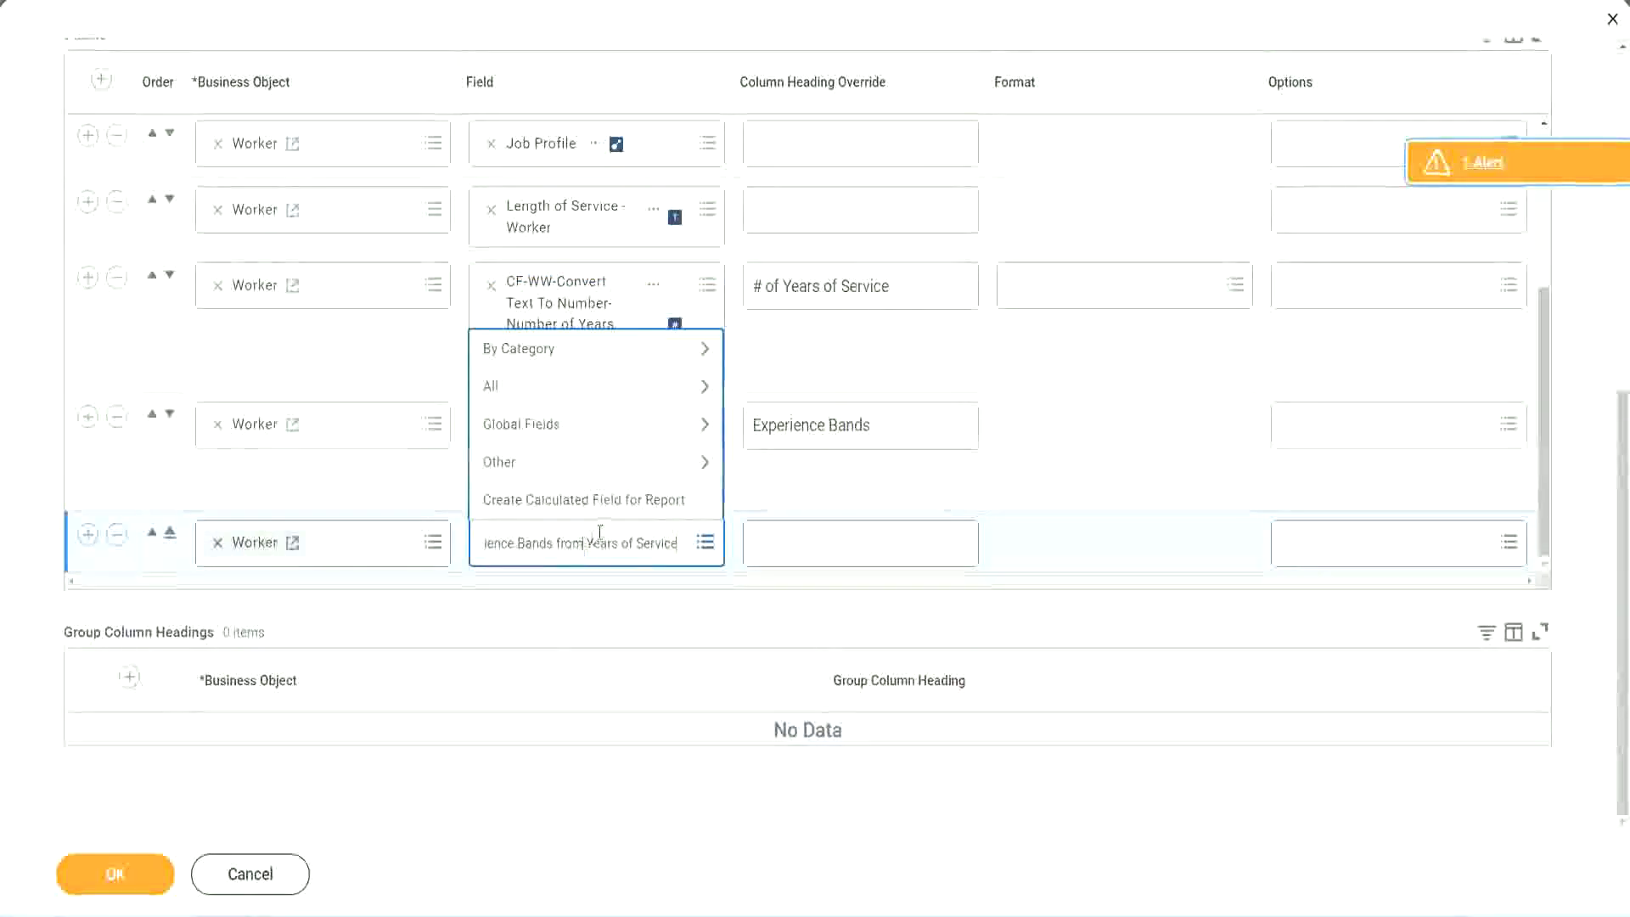
Change the search text to CF-WW-Eval Exp Band and select CF-WW-Eval Exp Band-Determine Experience Bands from Years of Service as the new row's field.
{"action": "left_click_drag", "start_coordinate": [593, 548], "coordinate": [415, 539]}
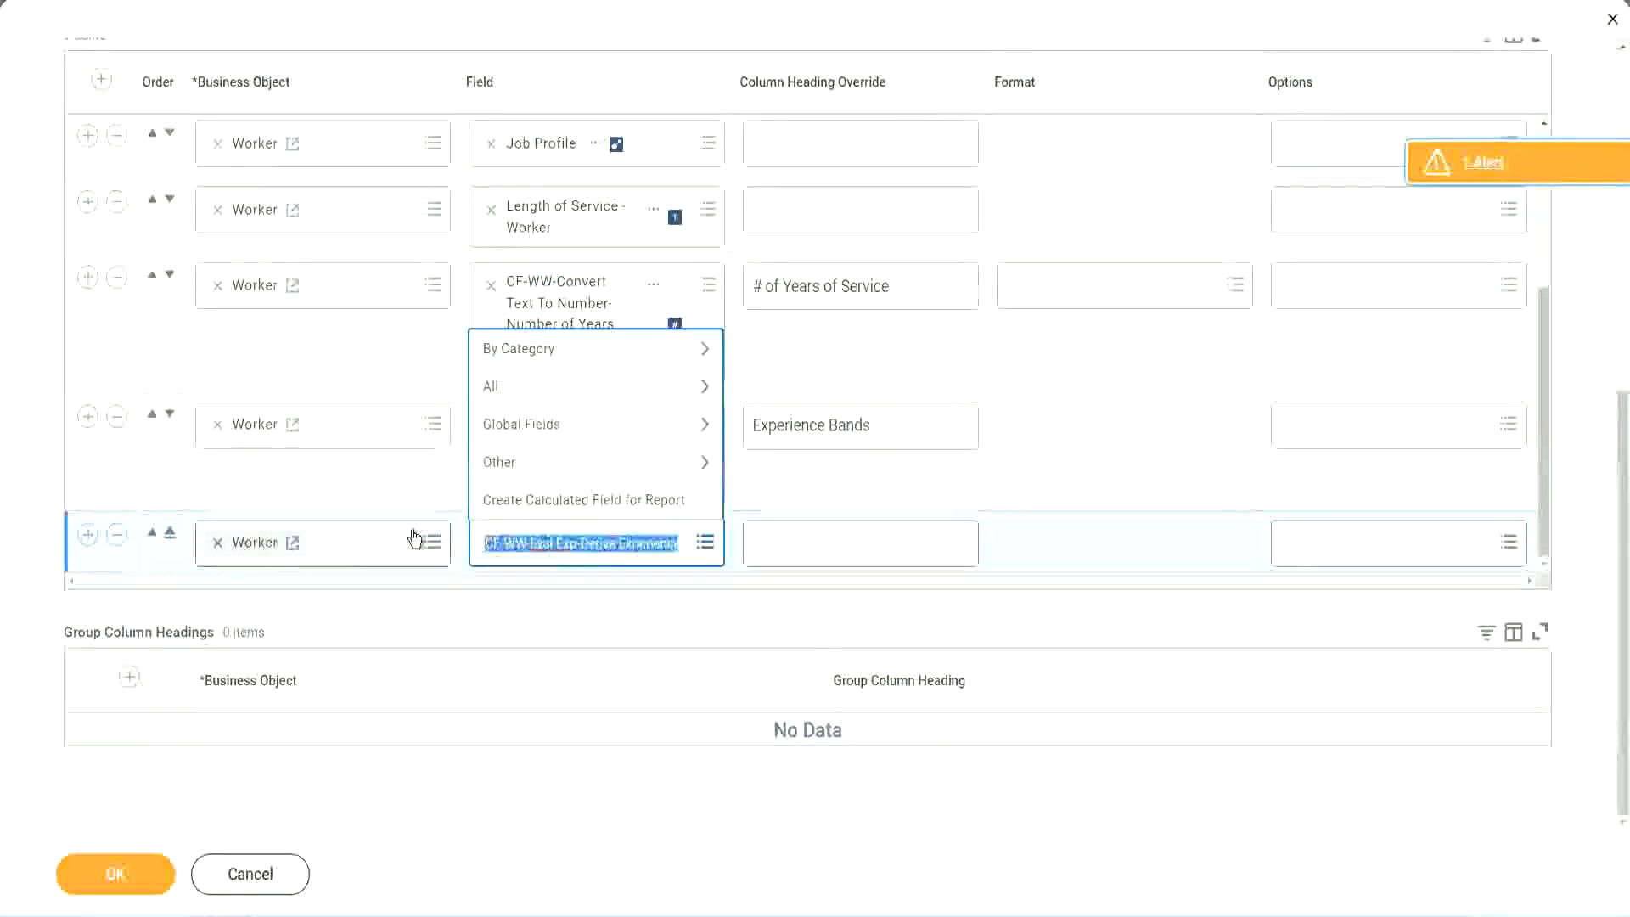
{"action": "left_click", "coordinate": [609, 557]}
{"action": "key", "text": "BackSpace"}
{"action": "type", "text": "Band"}
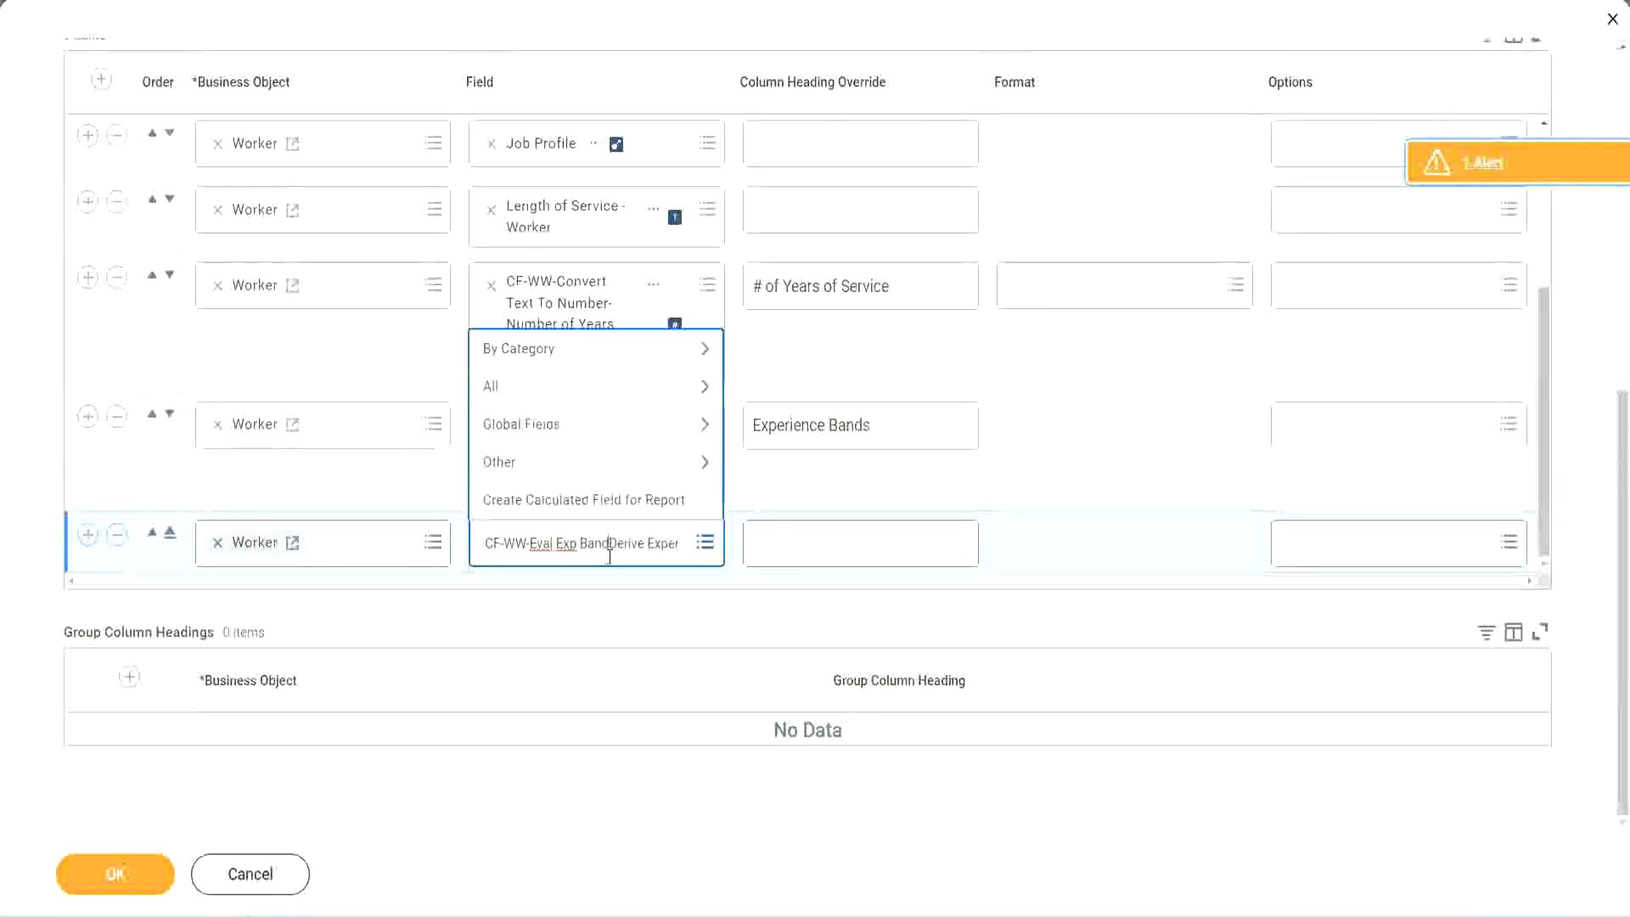
{"action": "key", "text": "Delete"}
{"action": "key", "text": "Delete"}
{"action": "key", "text": "Delete"}
{"action": "key", "text": "Delete"}
{"action": "key", "text": "Delete"}
{"action": "key", "text": "Delete"}
{"action": "key", "text": "Delete"}
{"action": "key", "text": "Delete"}
{"action": "key", "text": "Delete"}
{"action": "key", "text": "Delete"}
{"action": "key", "text": "Delete"}
{"action": "key", "text": "Delete"}
{"action": "key", "text": "Return"}
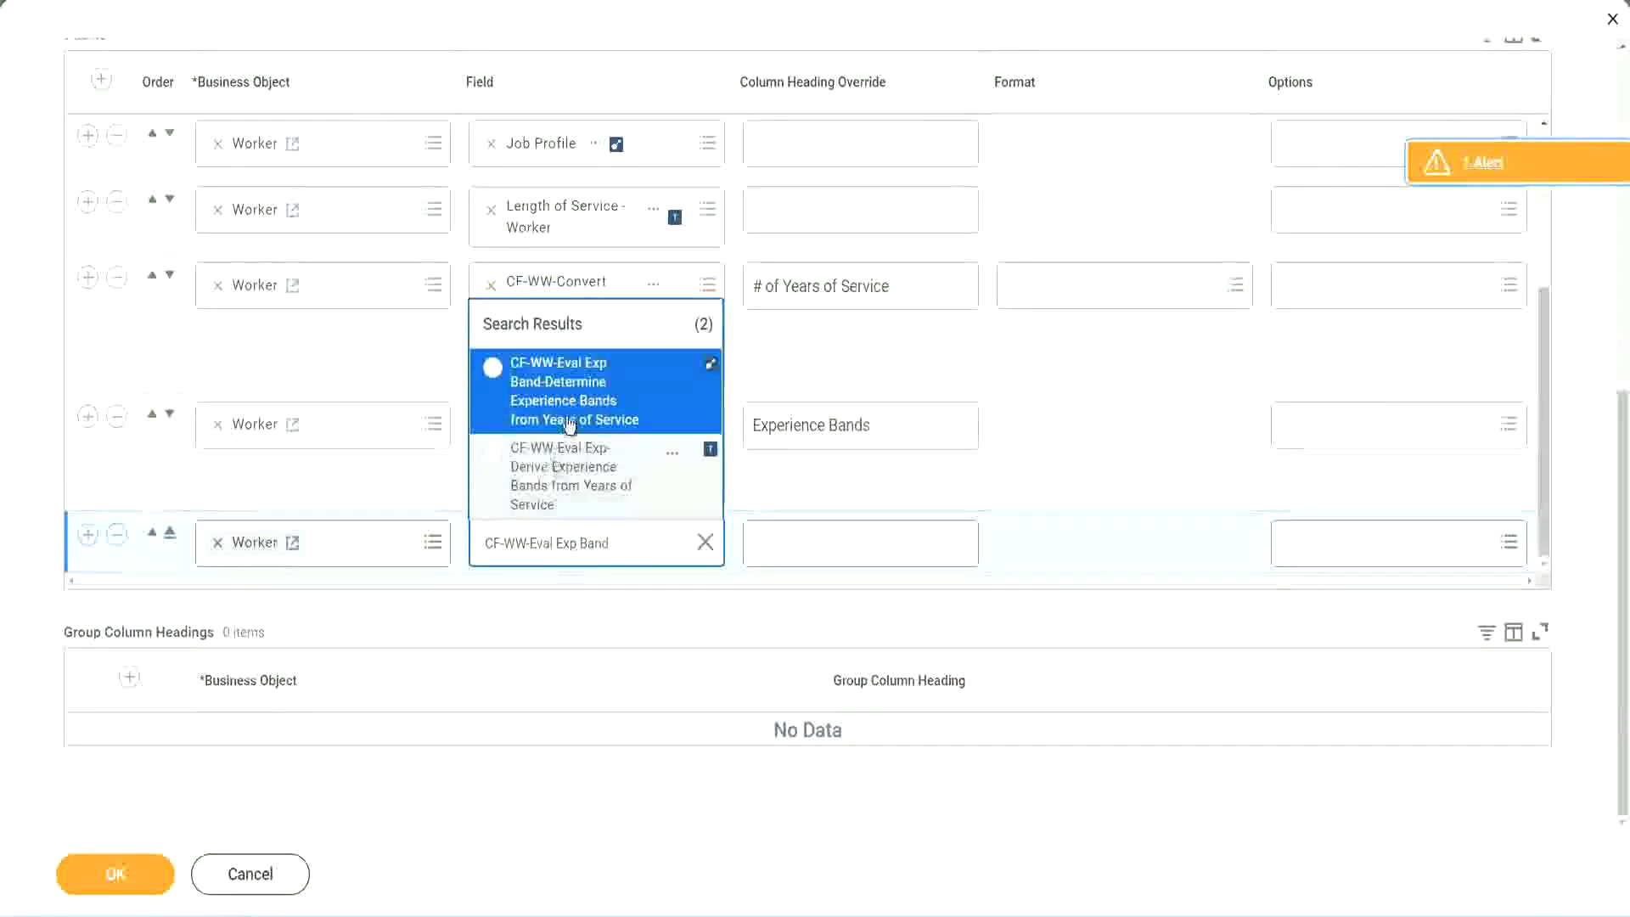
{"action": "left_click", "coordinate": [594, 402]}
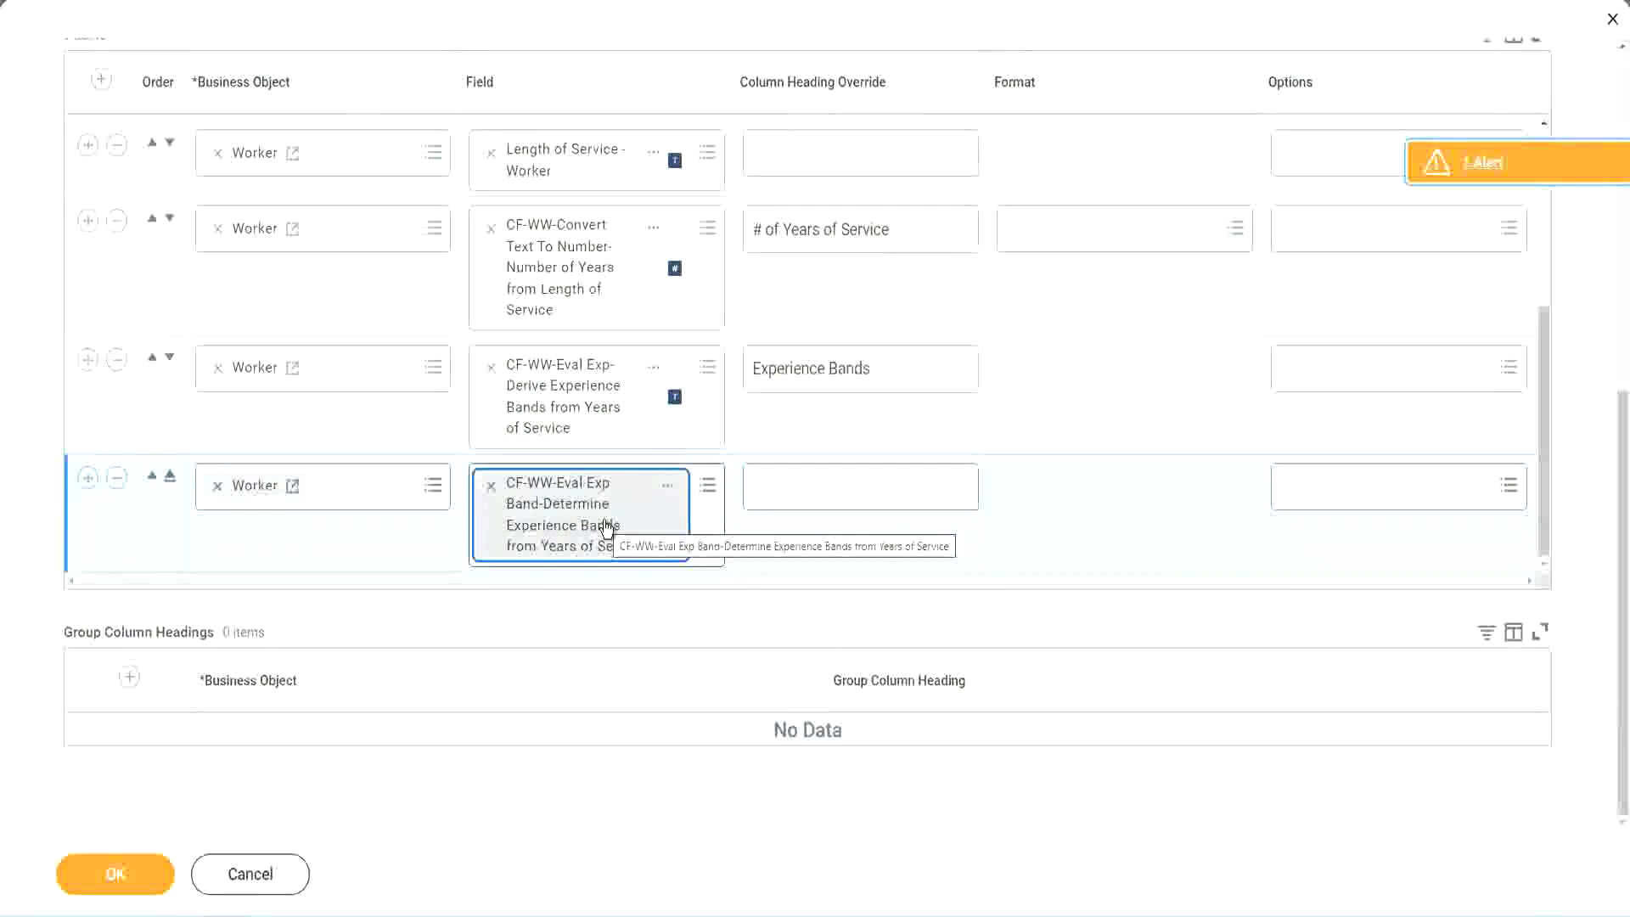
Set the new column's heading override to Experience Bands (Eval Exp Bands) and save the report.
{"action": "left_click", "coordinate": [897, 369]}
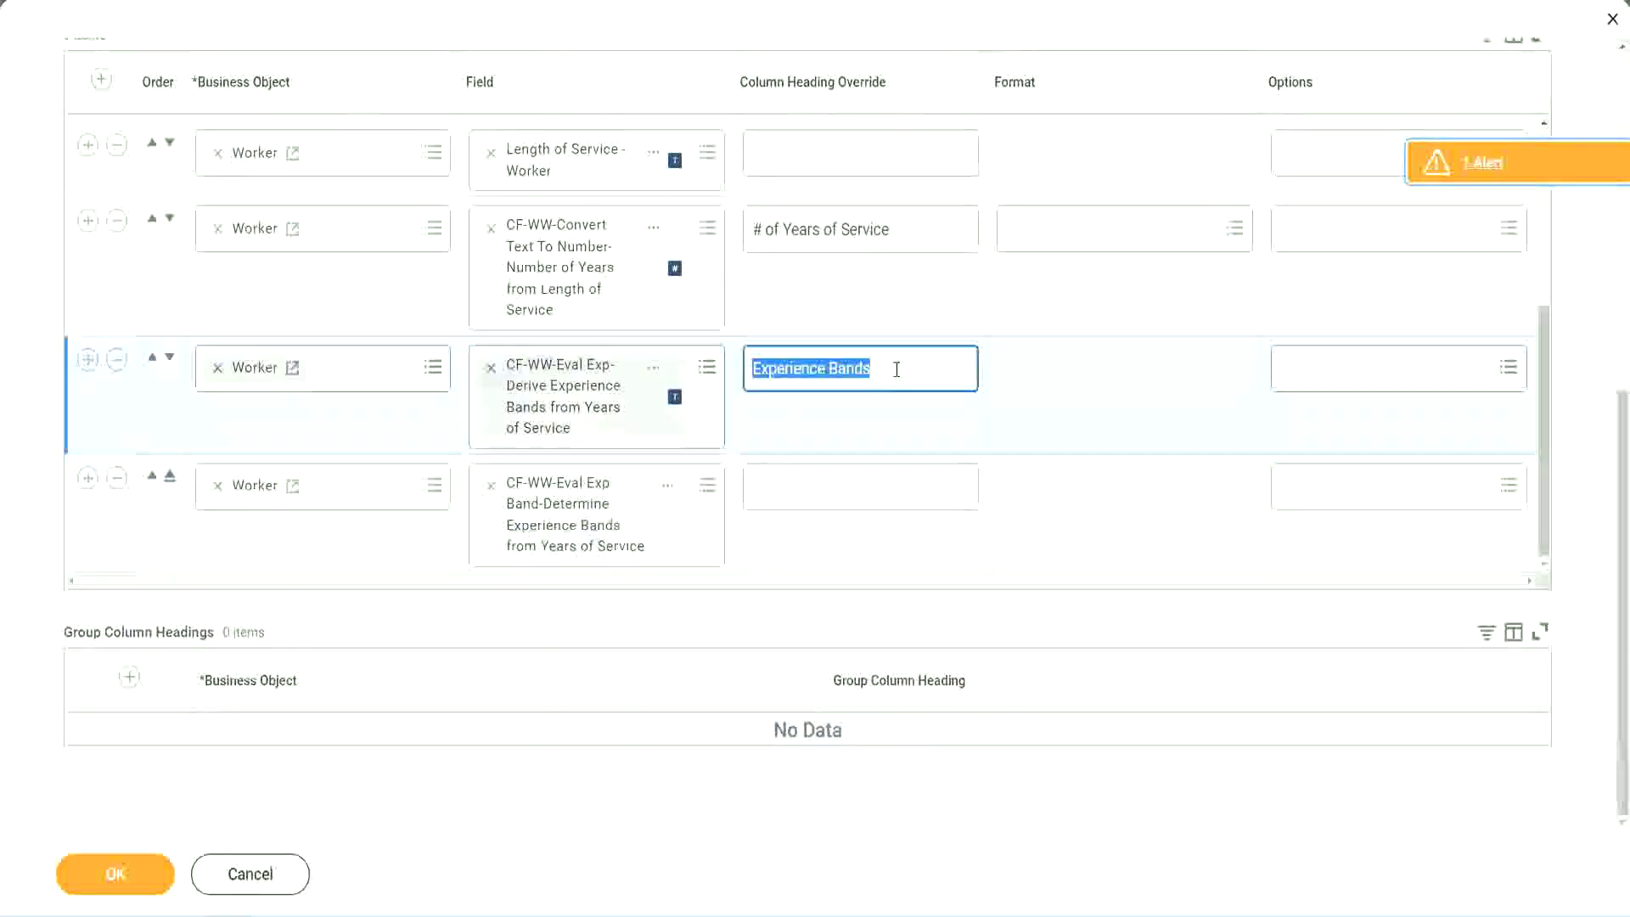
{"action": "left_click", "coordinate": [791, 485]}
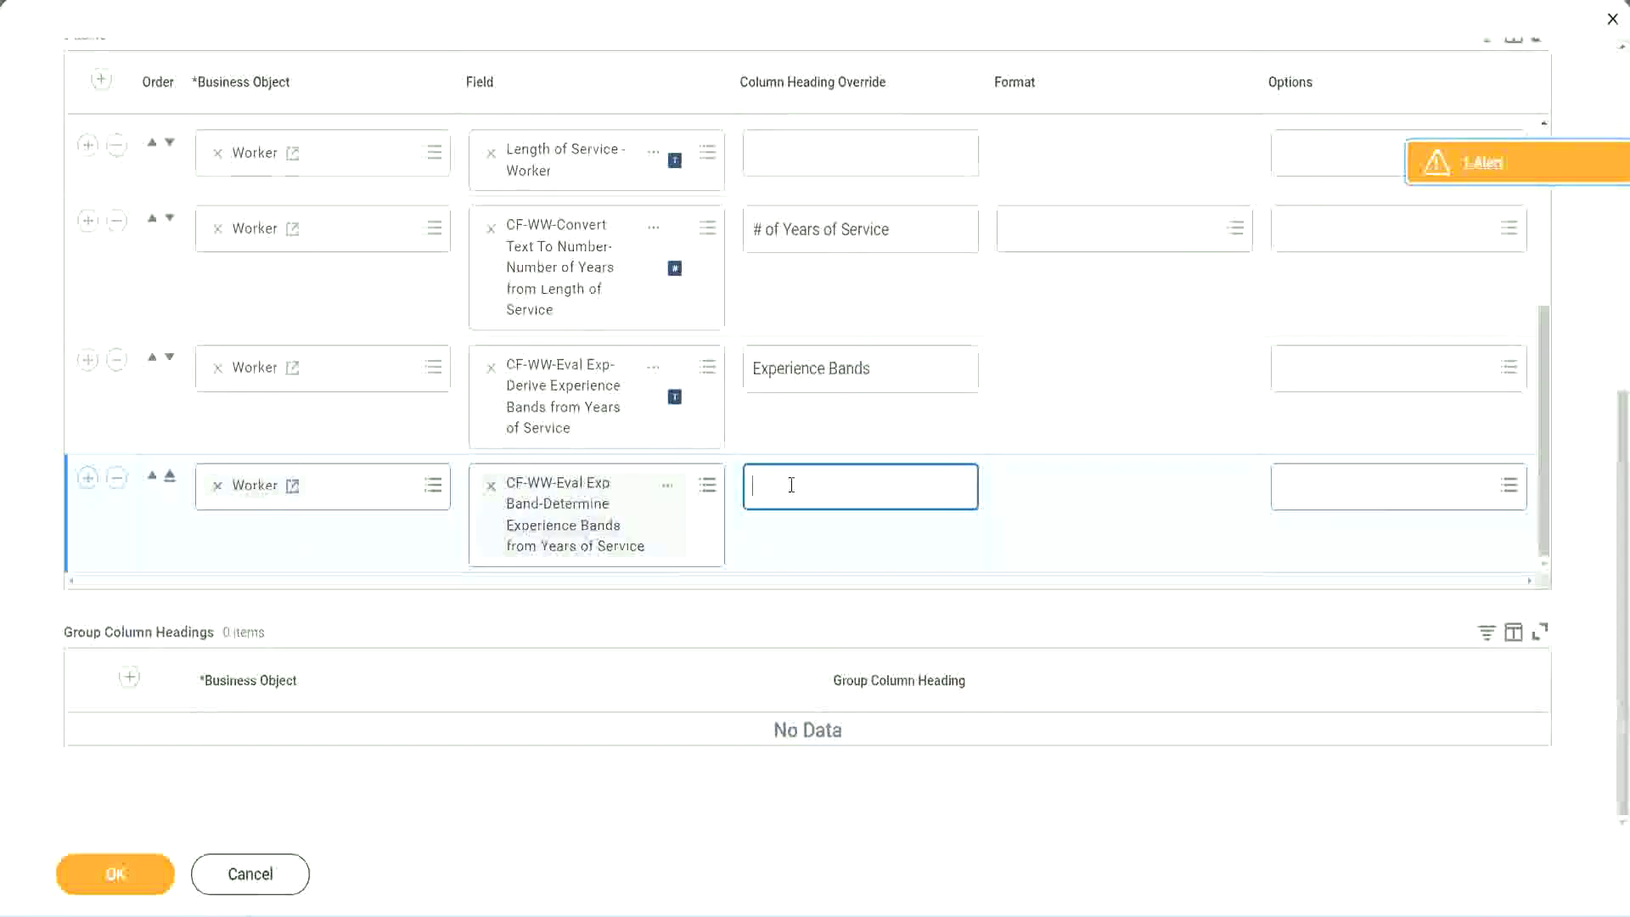
{"action": "key", "text": "ctrl+v"}
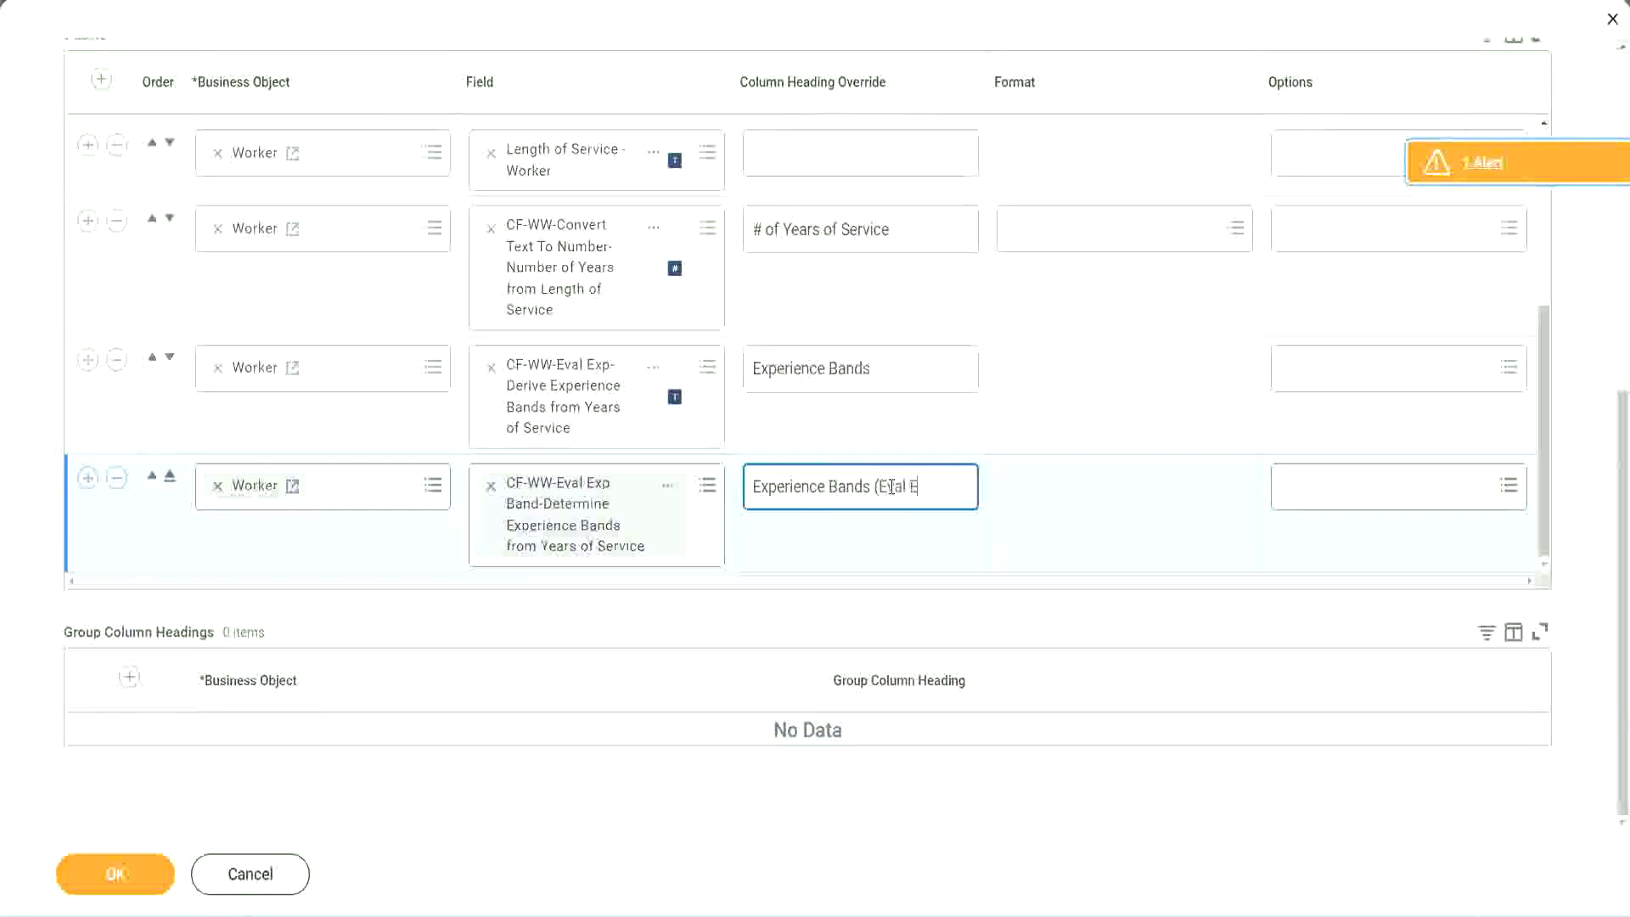
{"action": "type", "text": "nds"}
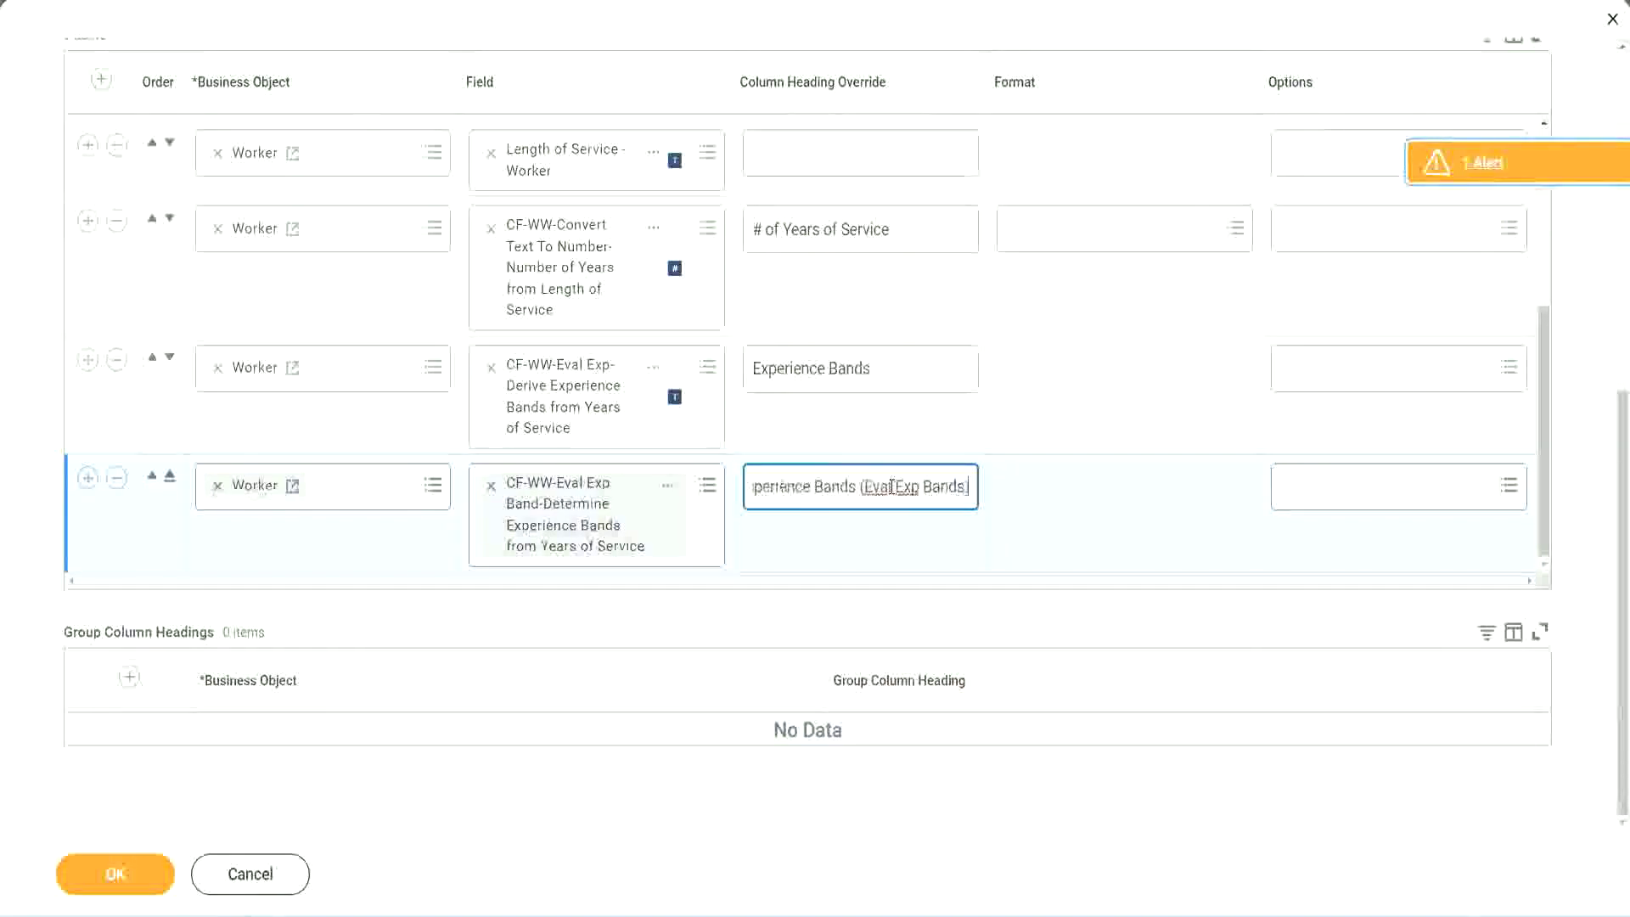
{"action": "double_click", "coordinate": [912, 486]}
{"action": "left_click", "coordinate": [940, 479]}
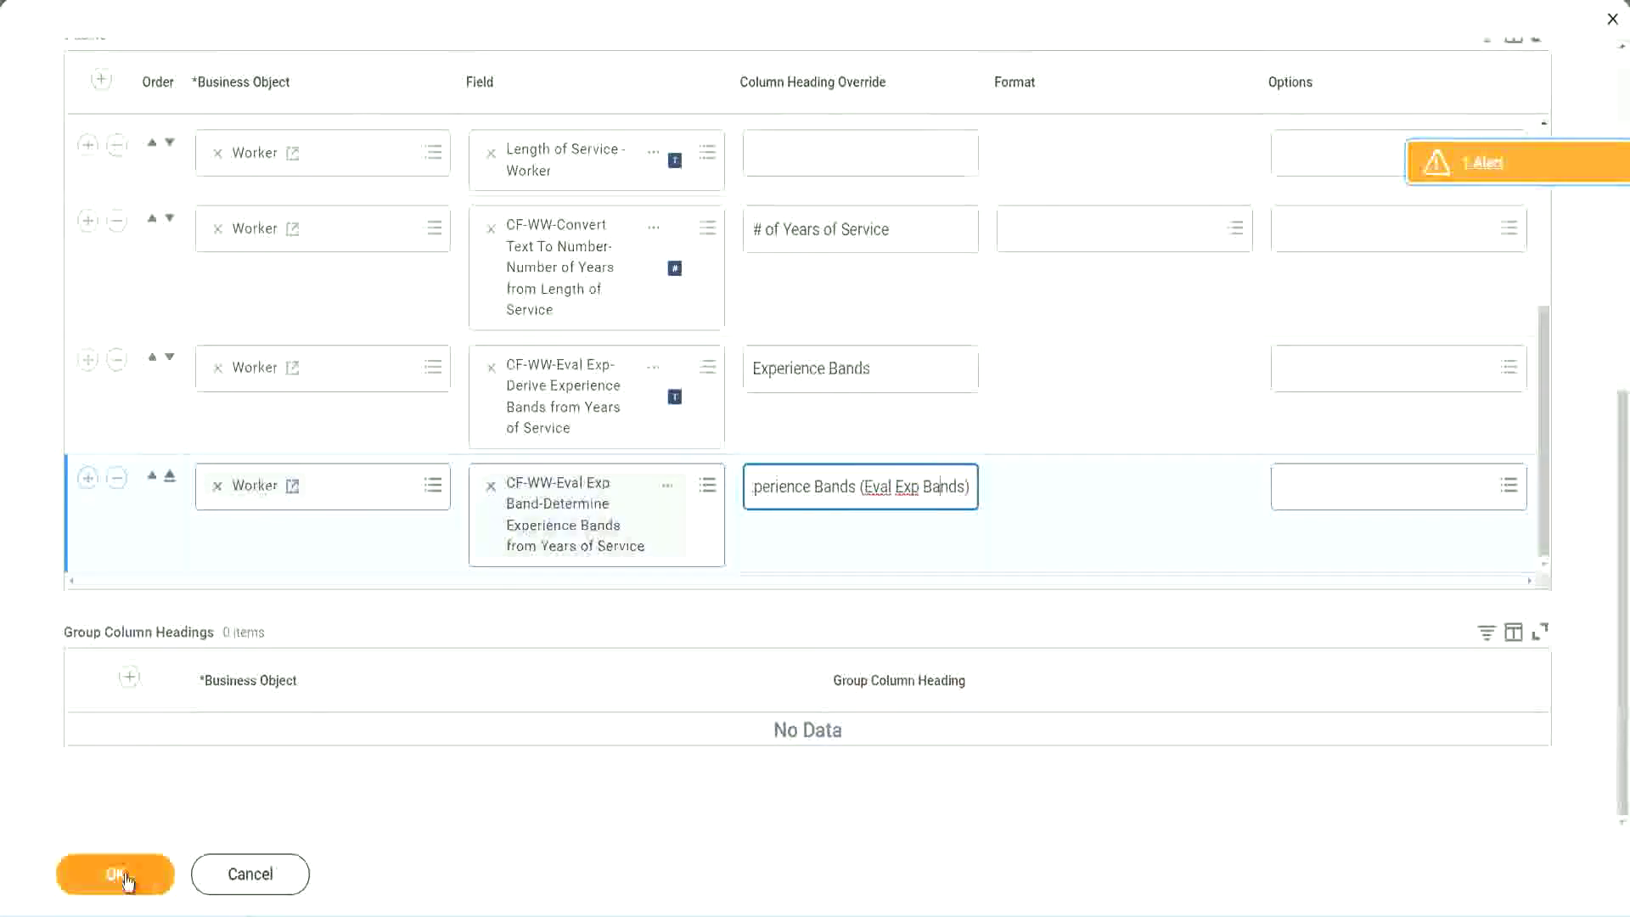
{"action": "left_click", "coordinate": [124, 879]}
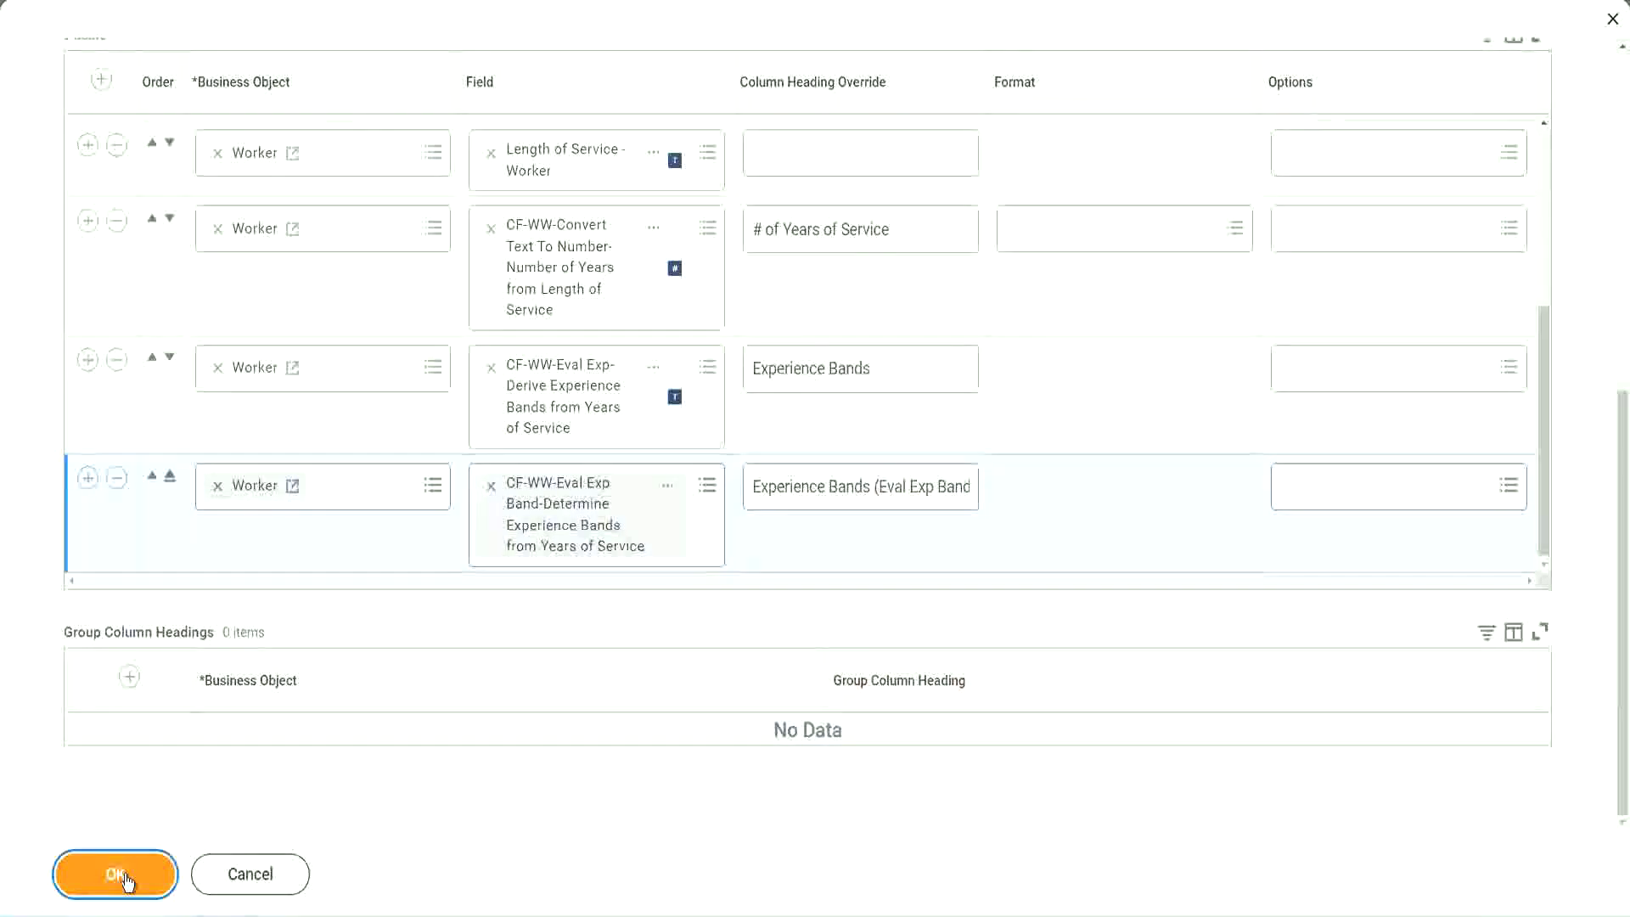